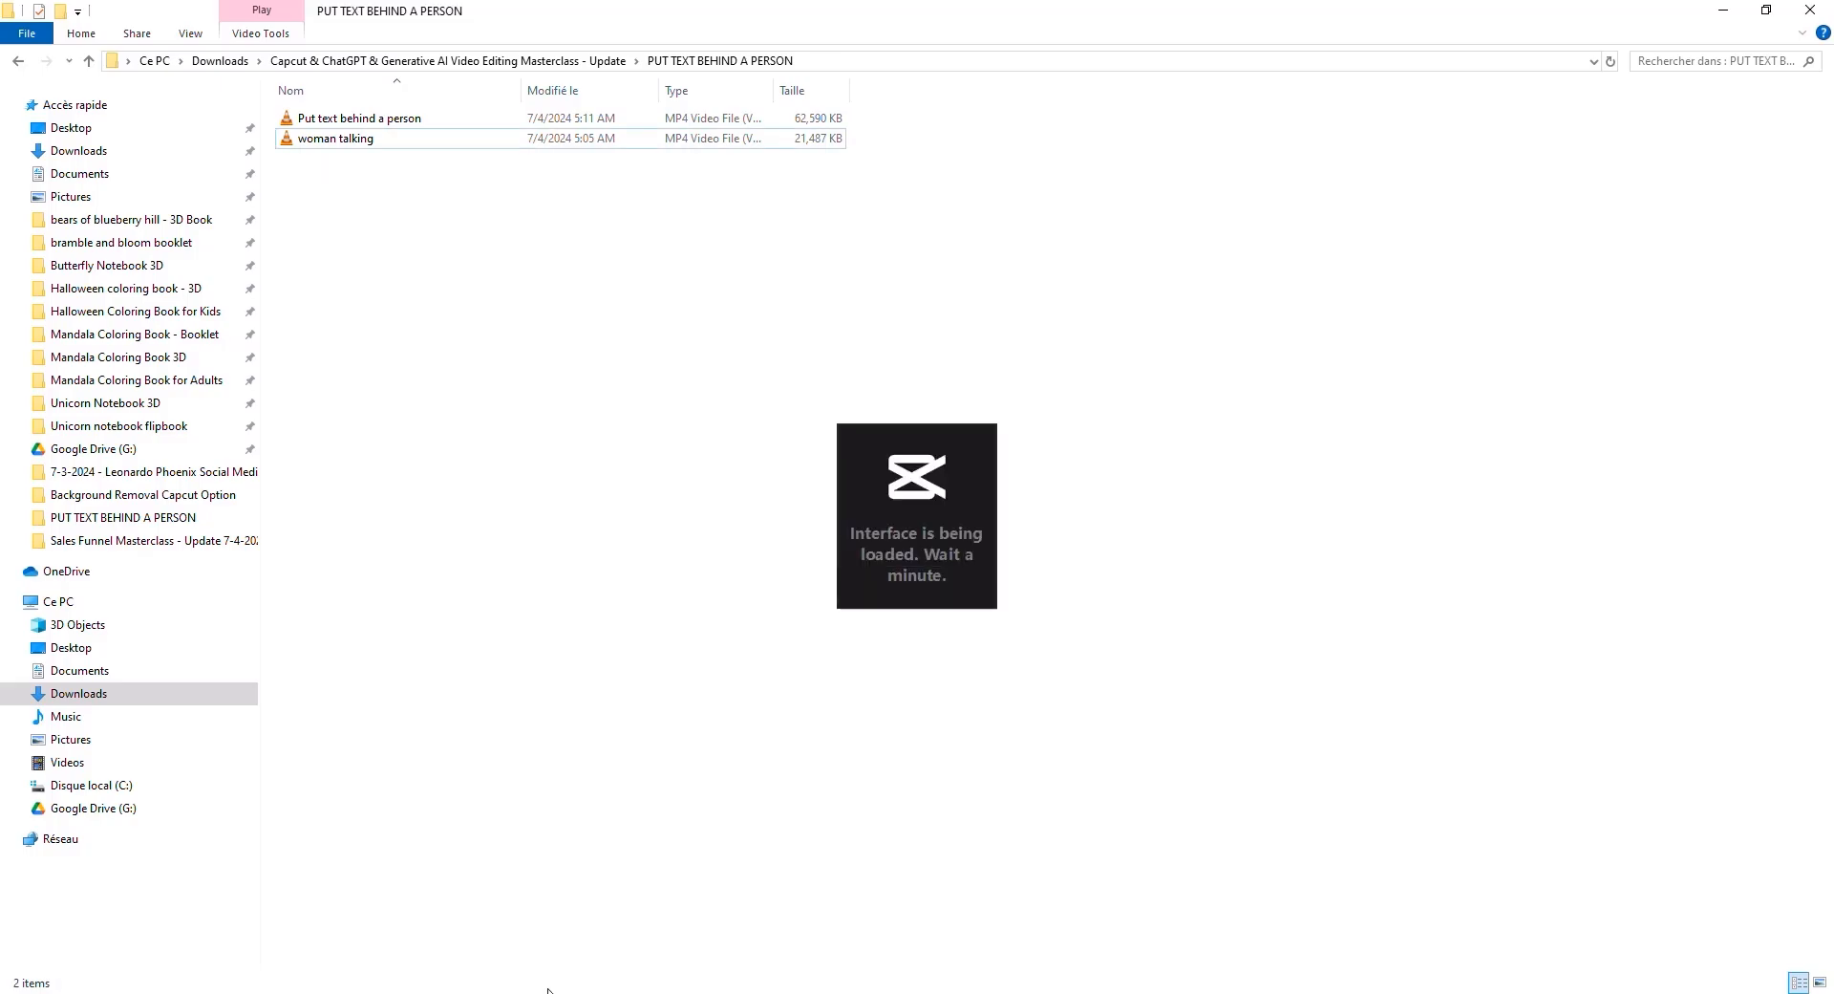
# - Switch to CapCut and bring the "woman talking" video from the file folder into the project timeline
pyautogui.hotkey('alt', 'Tab')
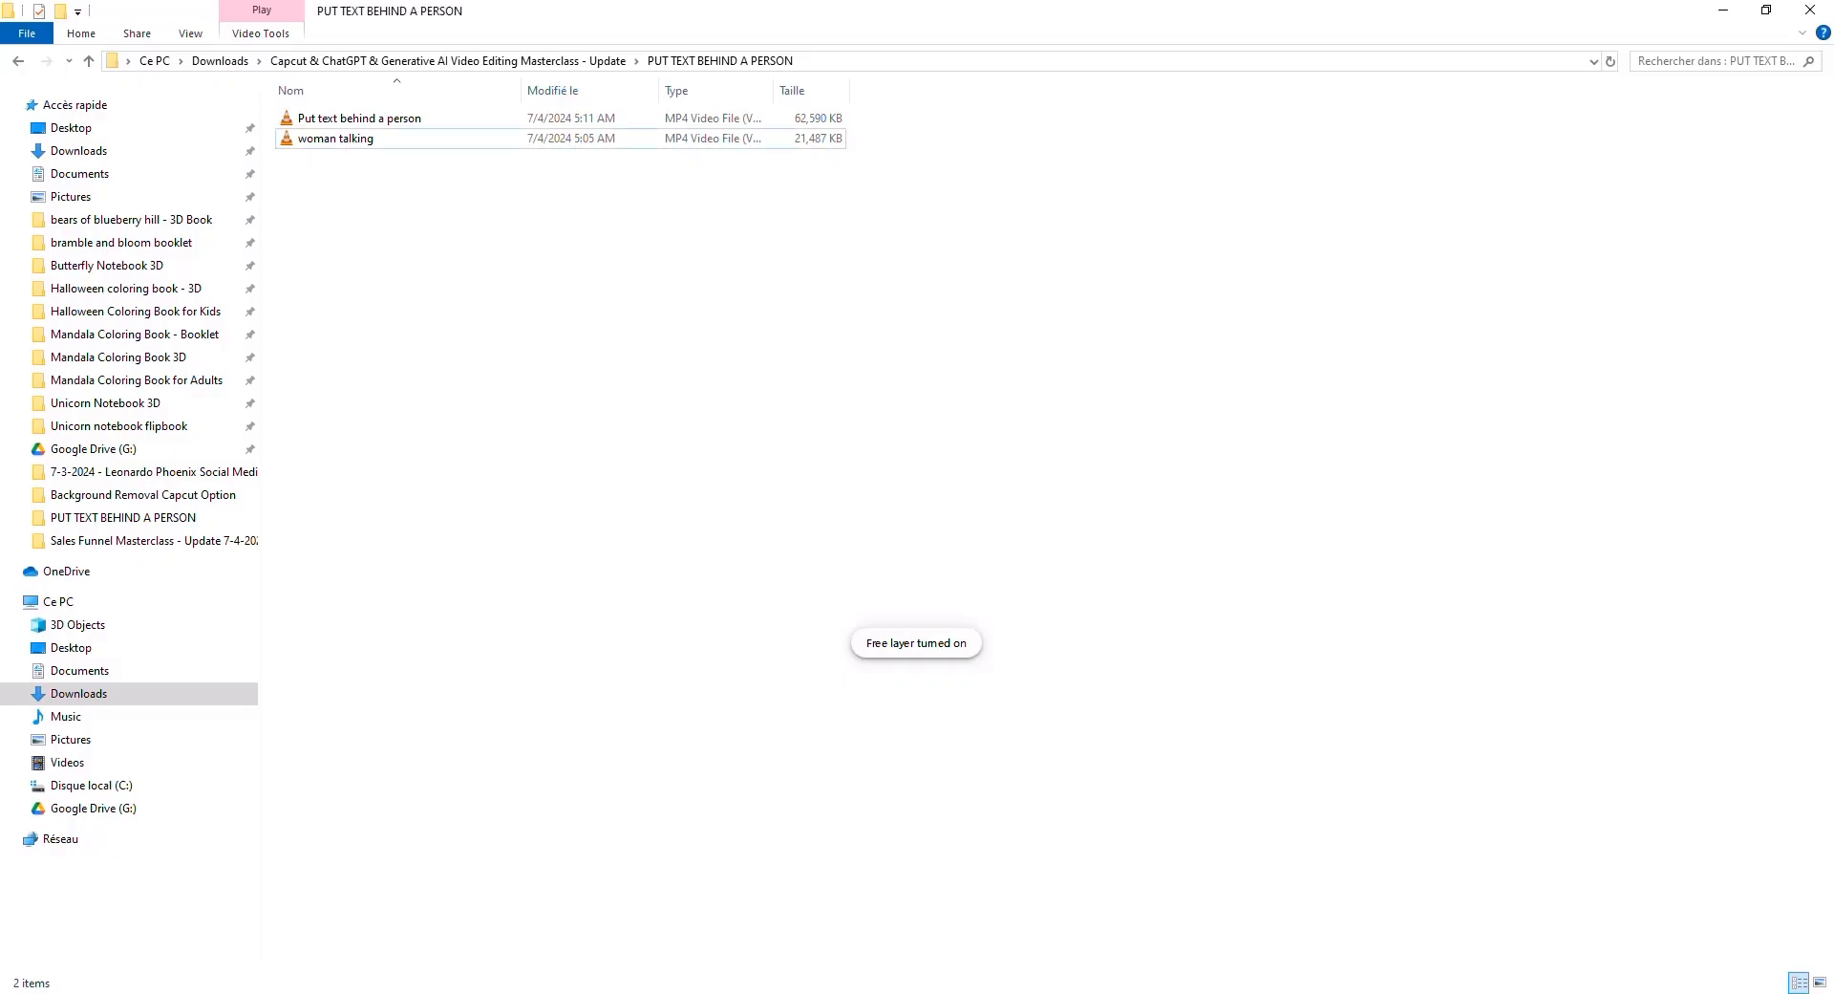
pyautogui.moveTo(364, 141); pyautogui.dragTo(361, 805)
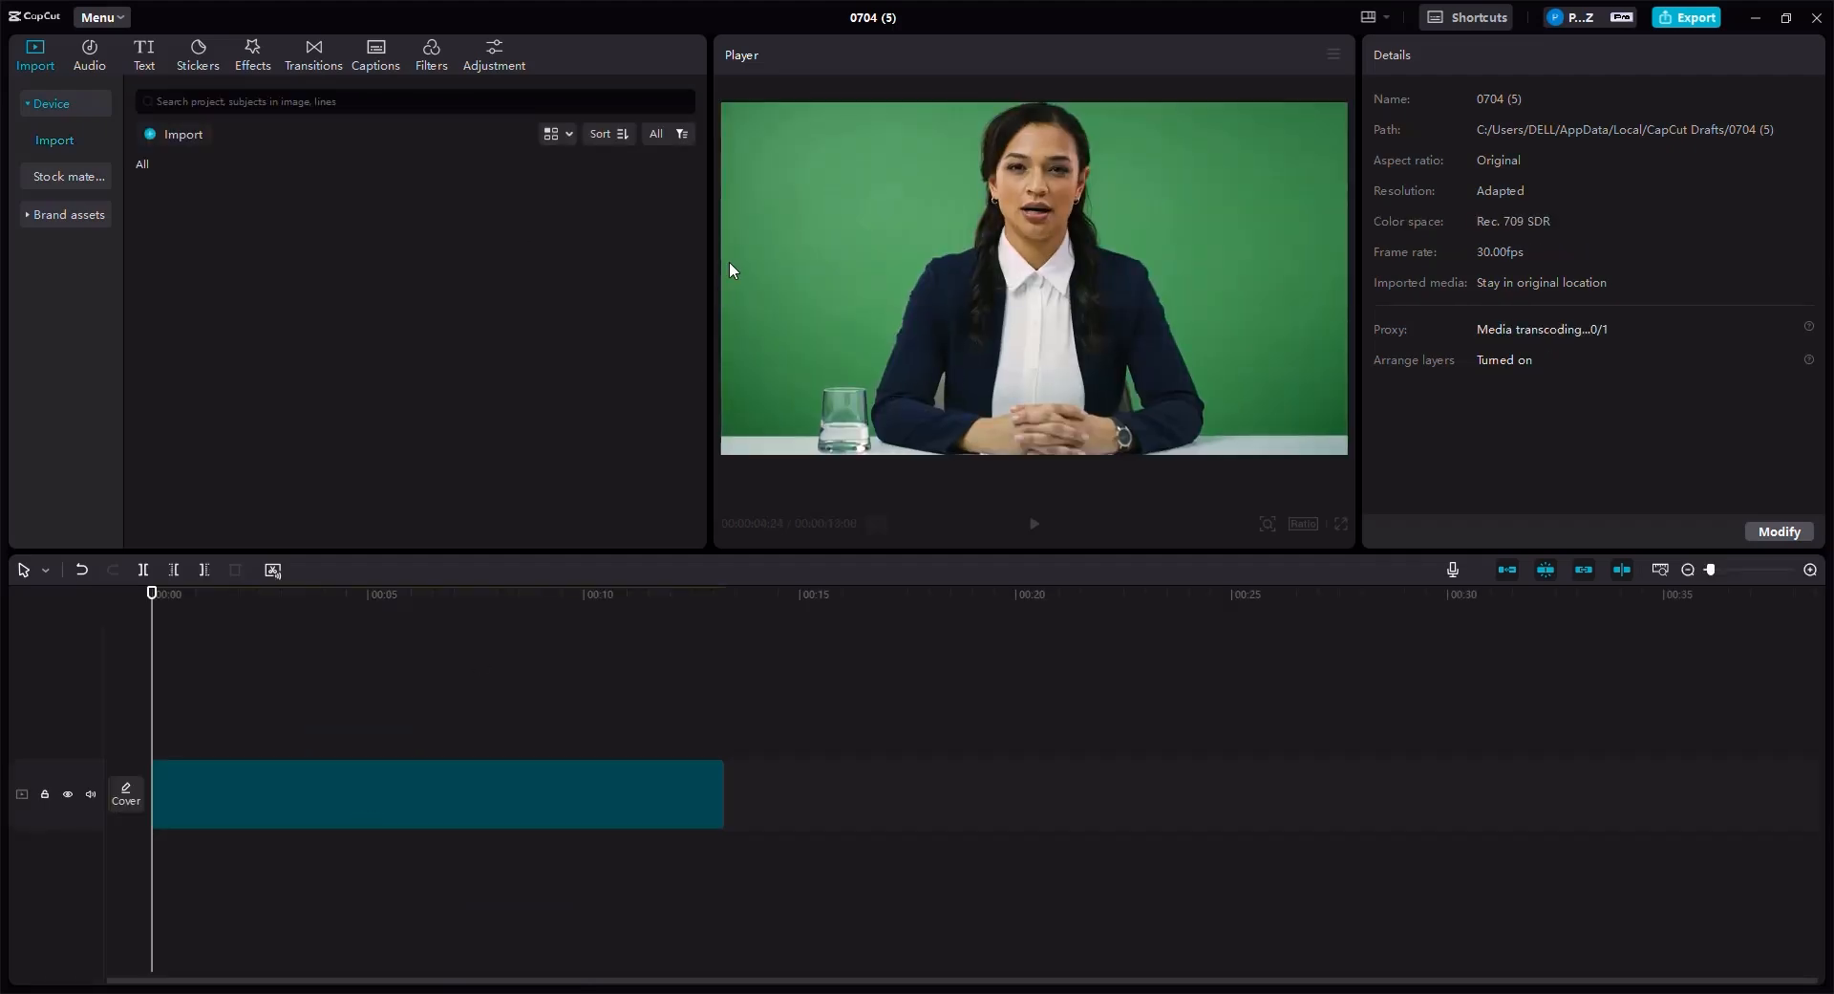
pyautogui.click(363, 795)
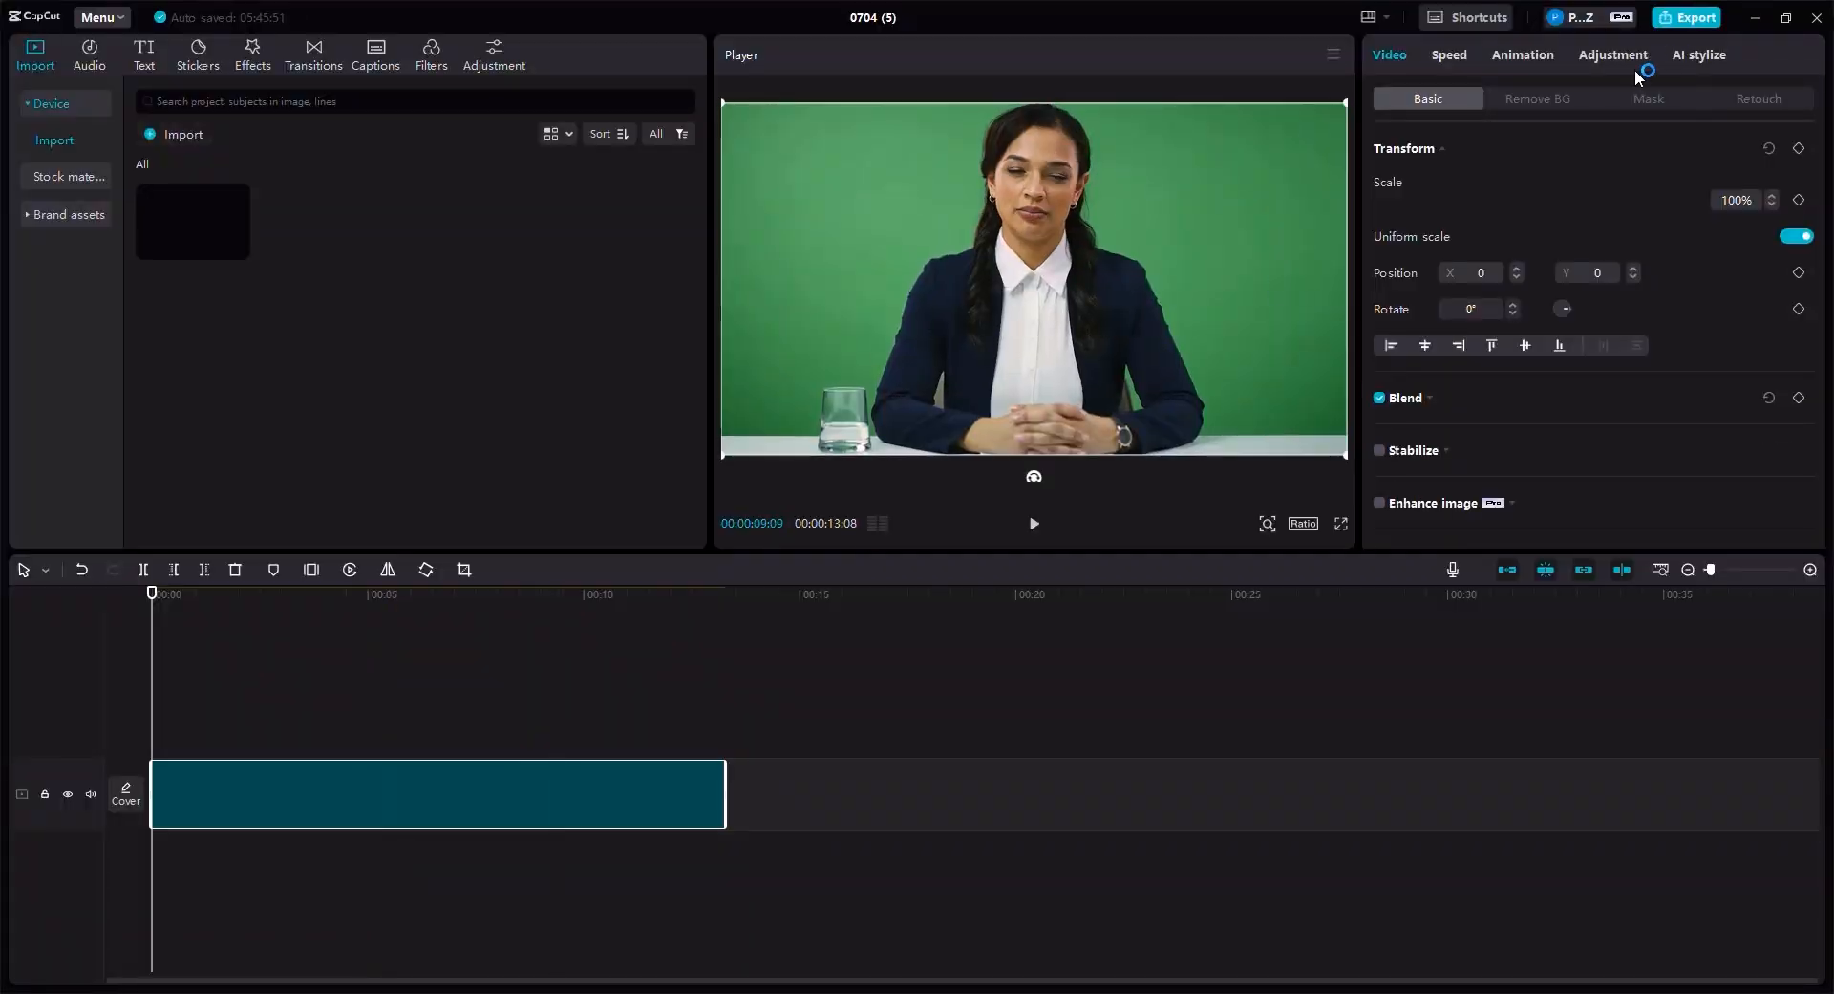
pyautogui.click(1540, 100)
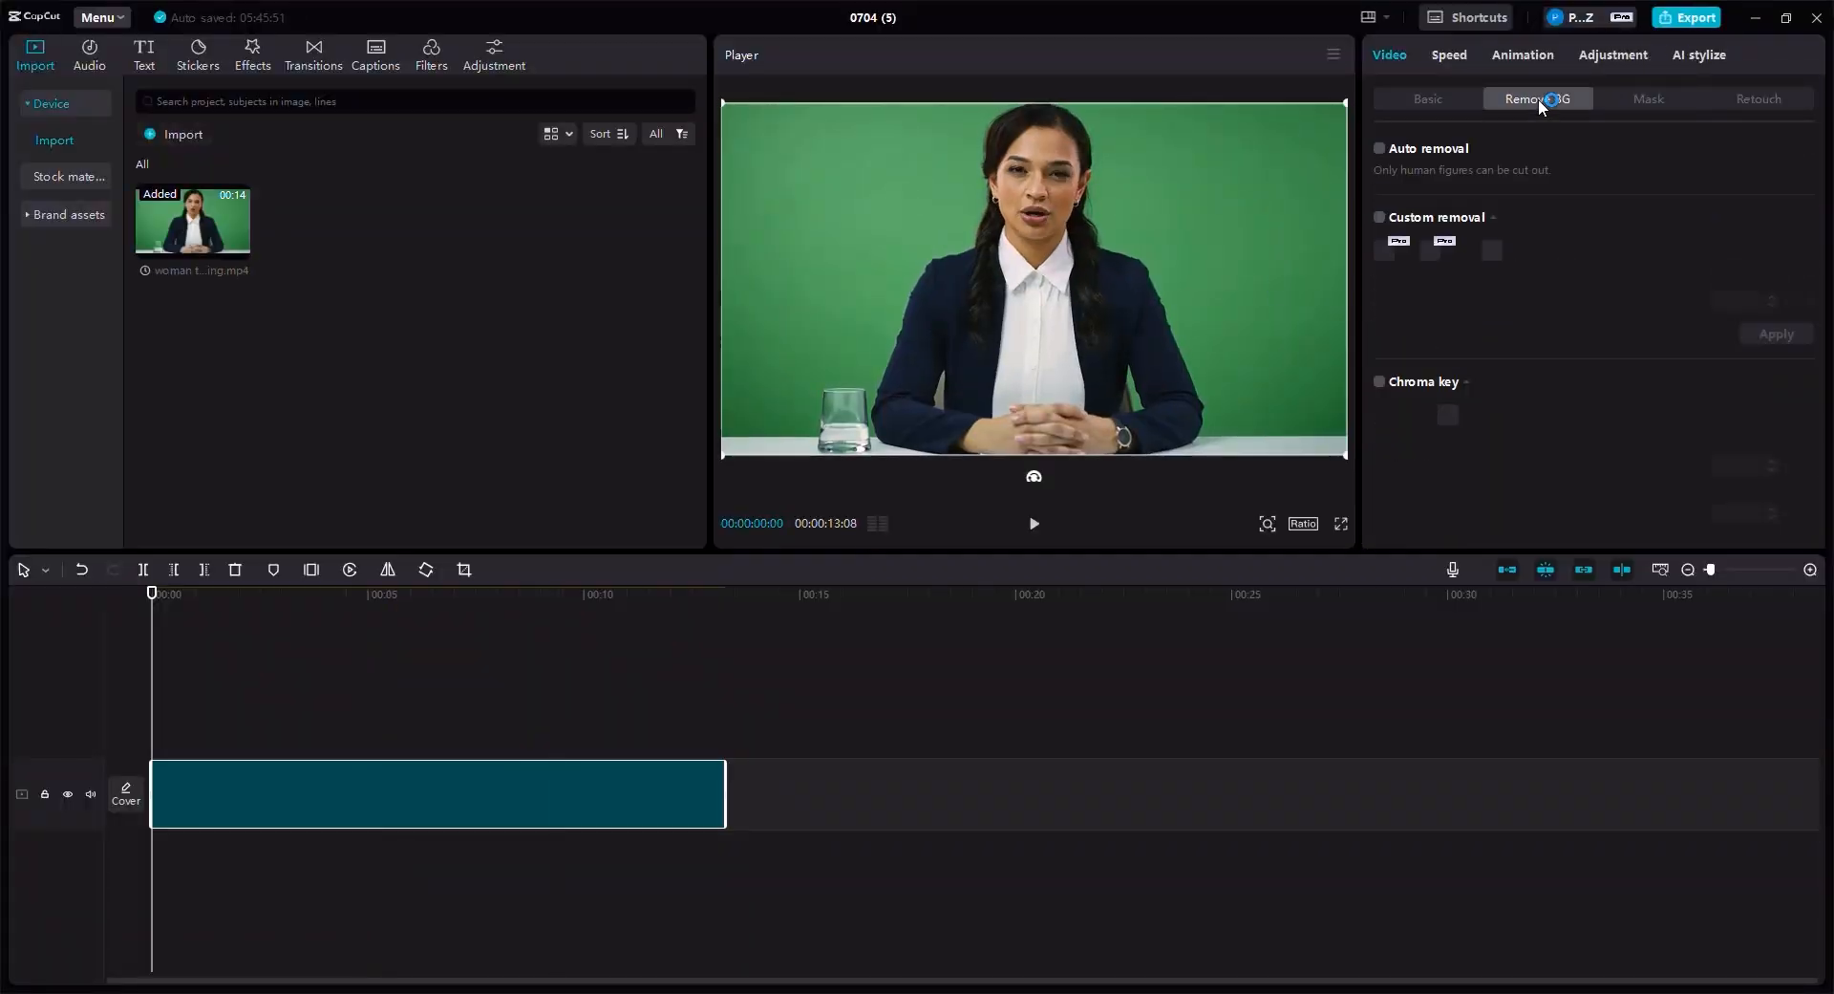
pyautogui.click(1386, 150)
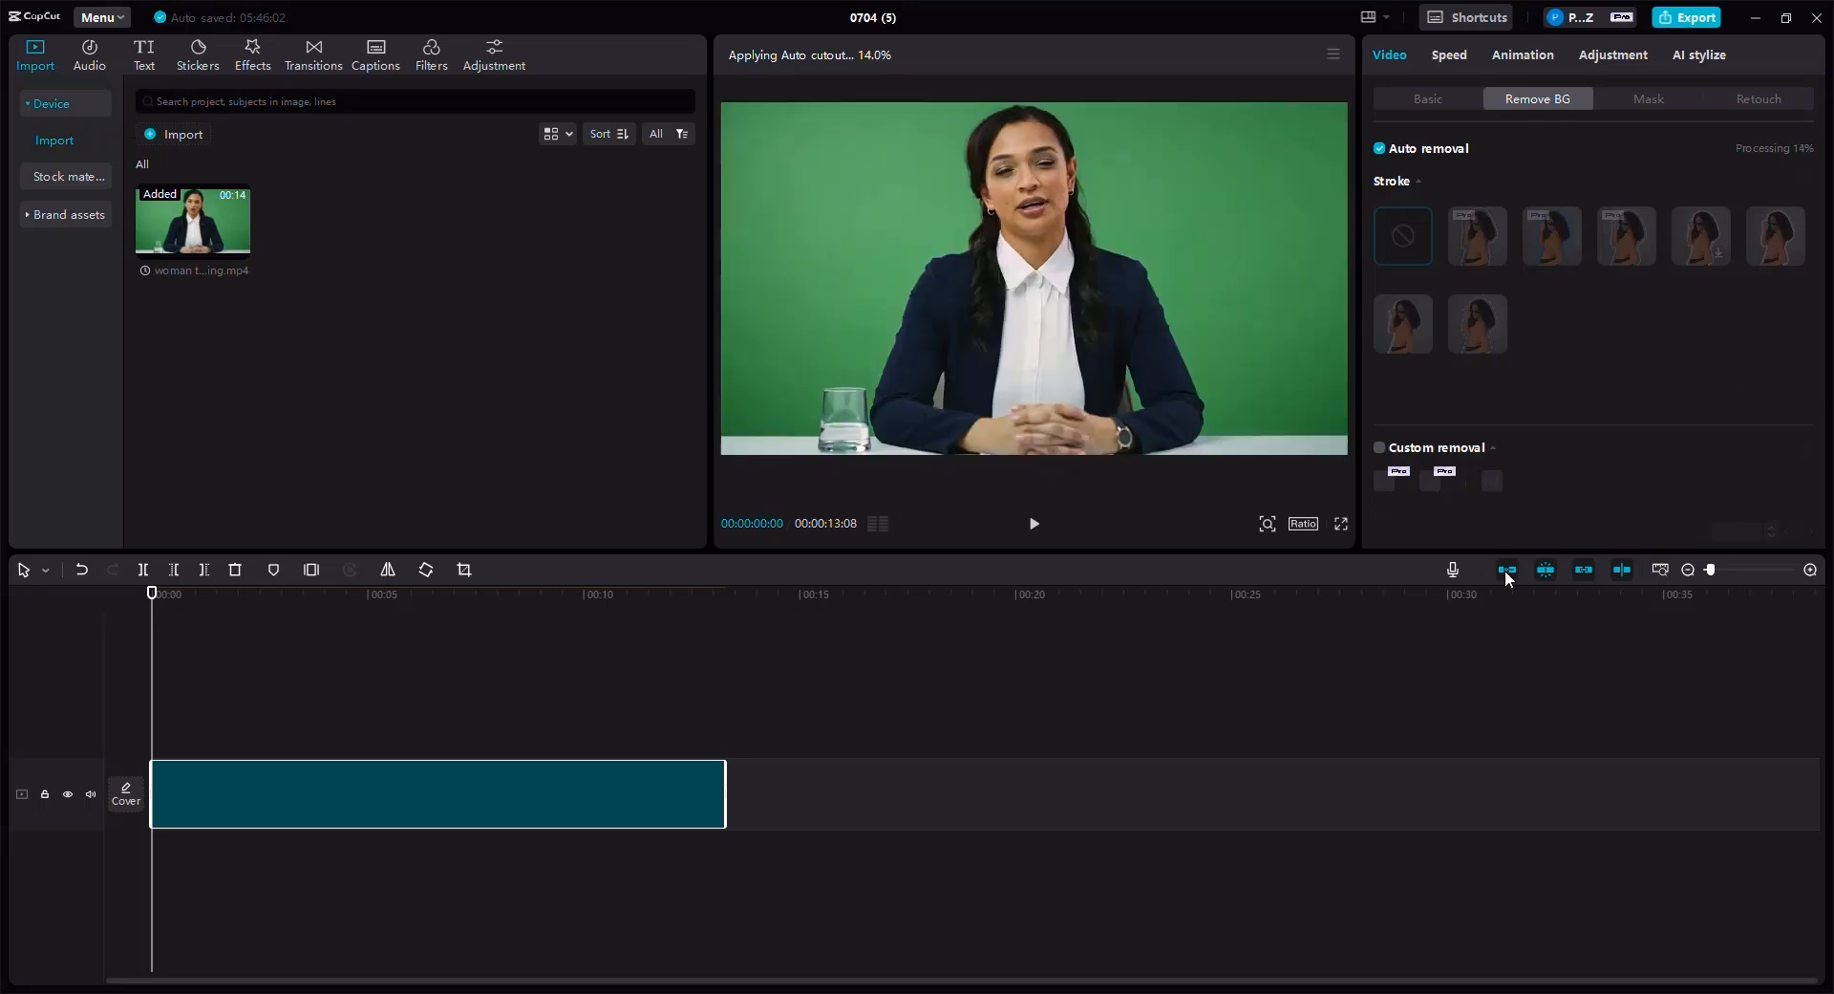
pyautogui.click(1506, 569)
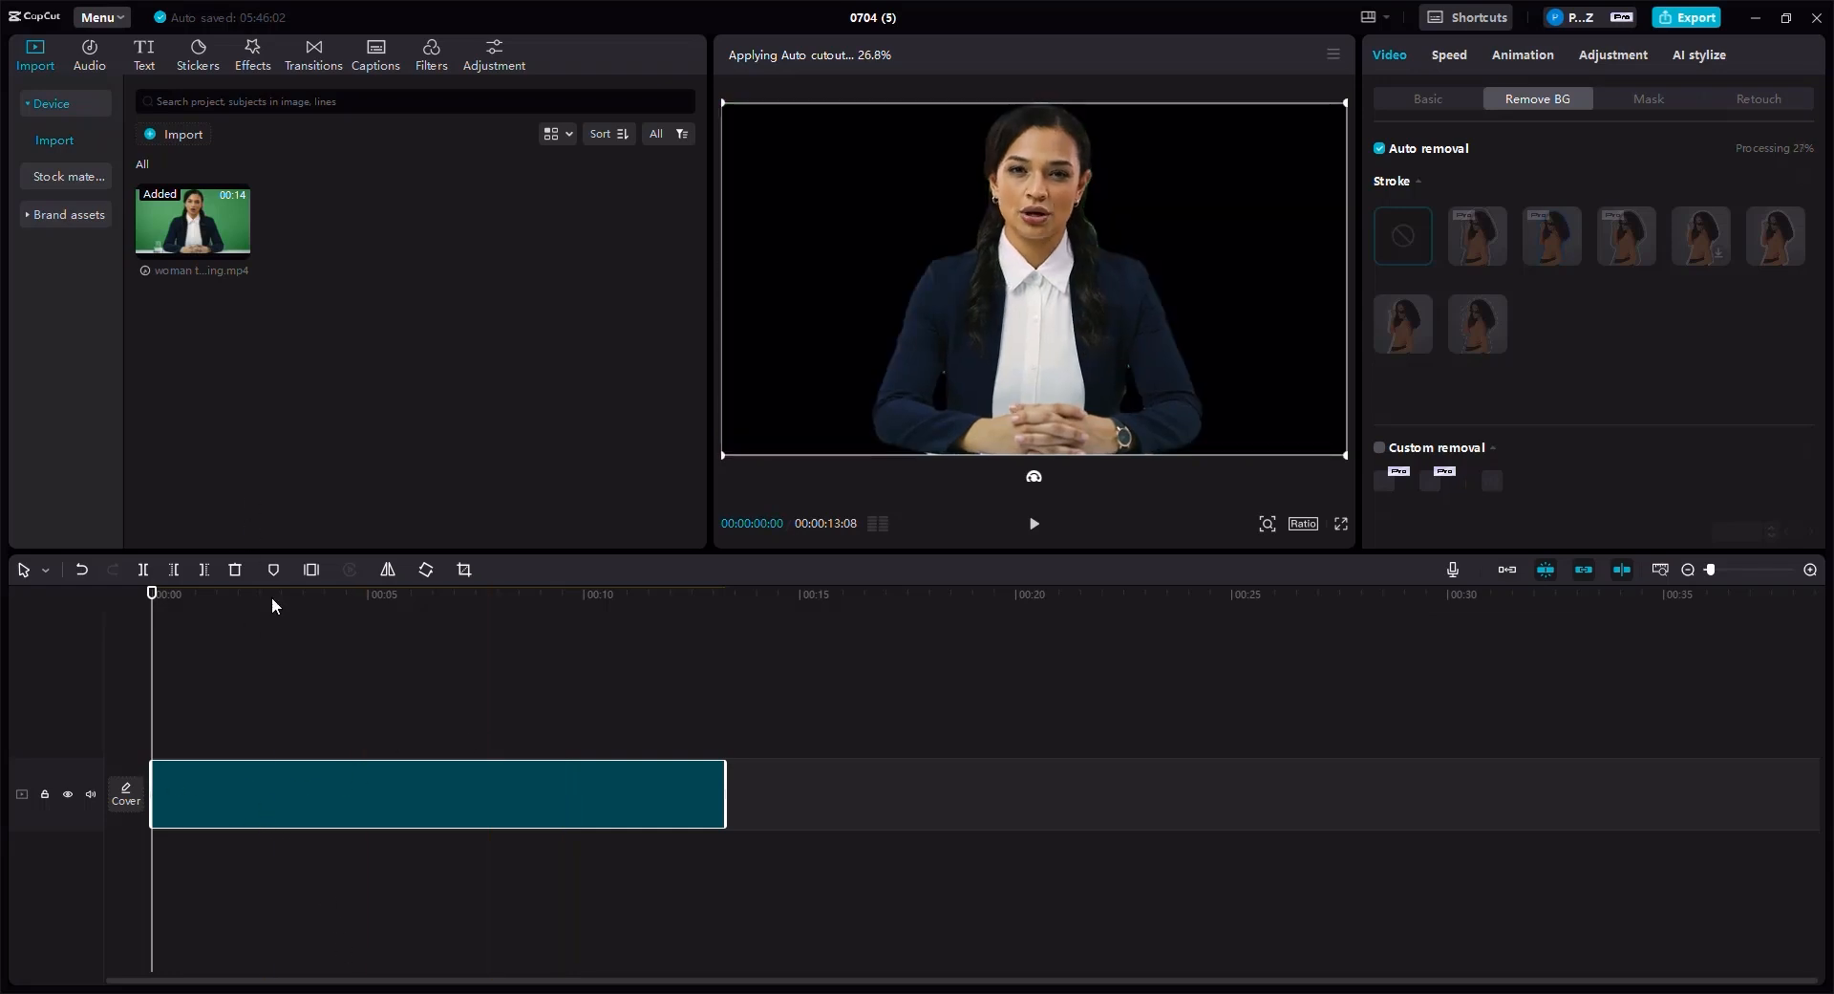
pyautogui.moveTo(203, 218); pyautogui.dragTo(210, 795)
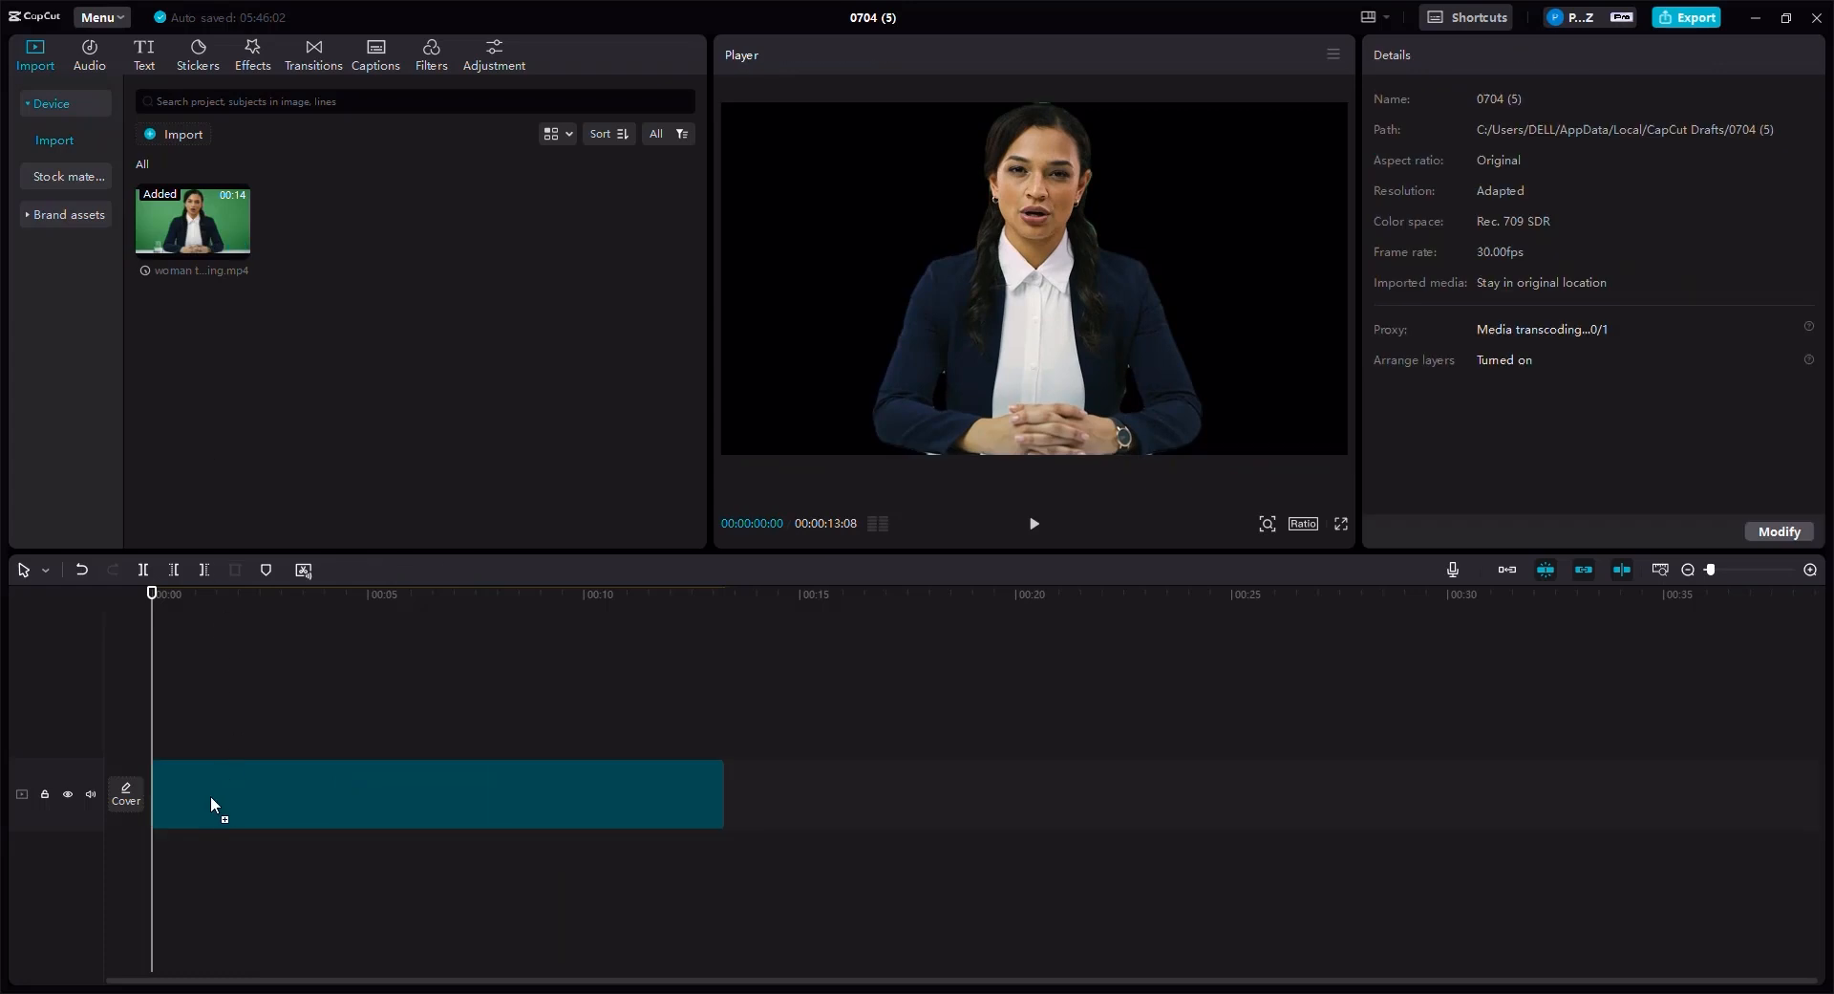
pyautogui.moveTo(173, 853)
pyautogui.mouseDown()
pyautogui.moveTo(177, 881)
pyautogui.moveTo(147, 856)
pyautogui.mouseUp()
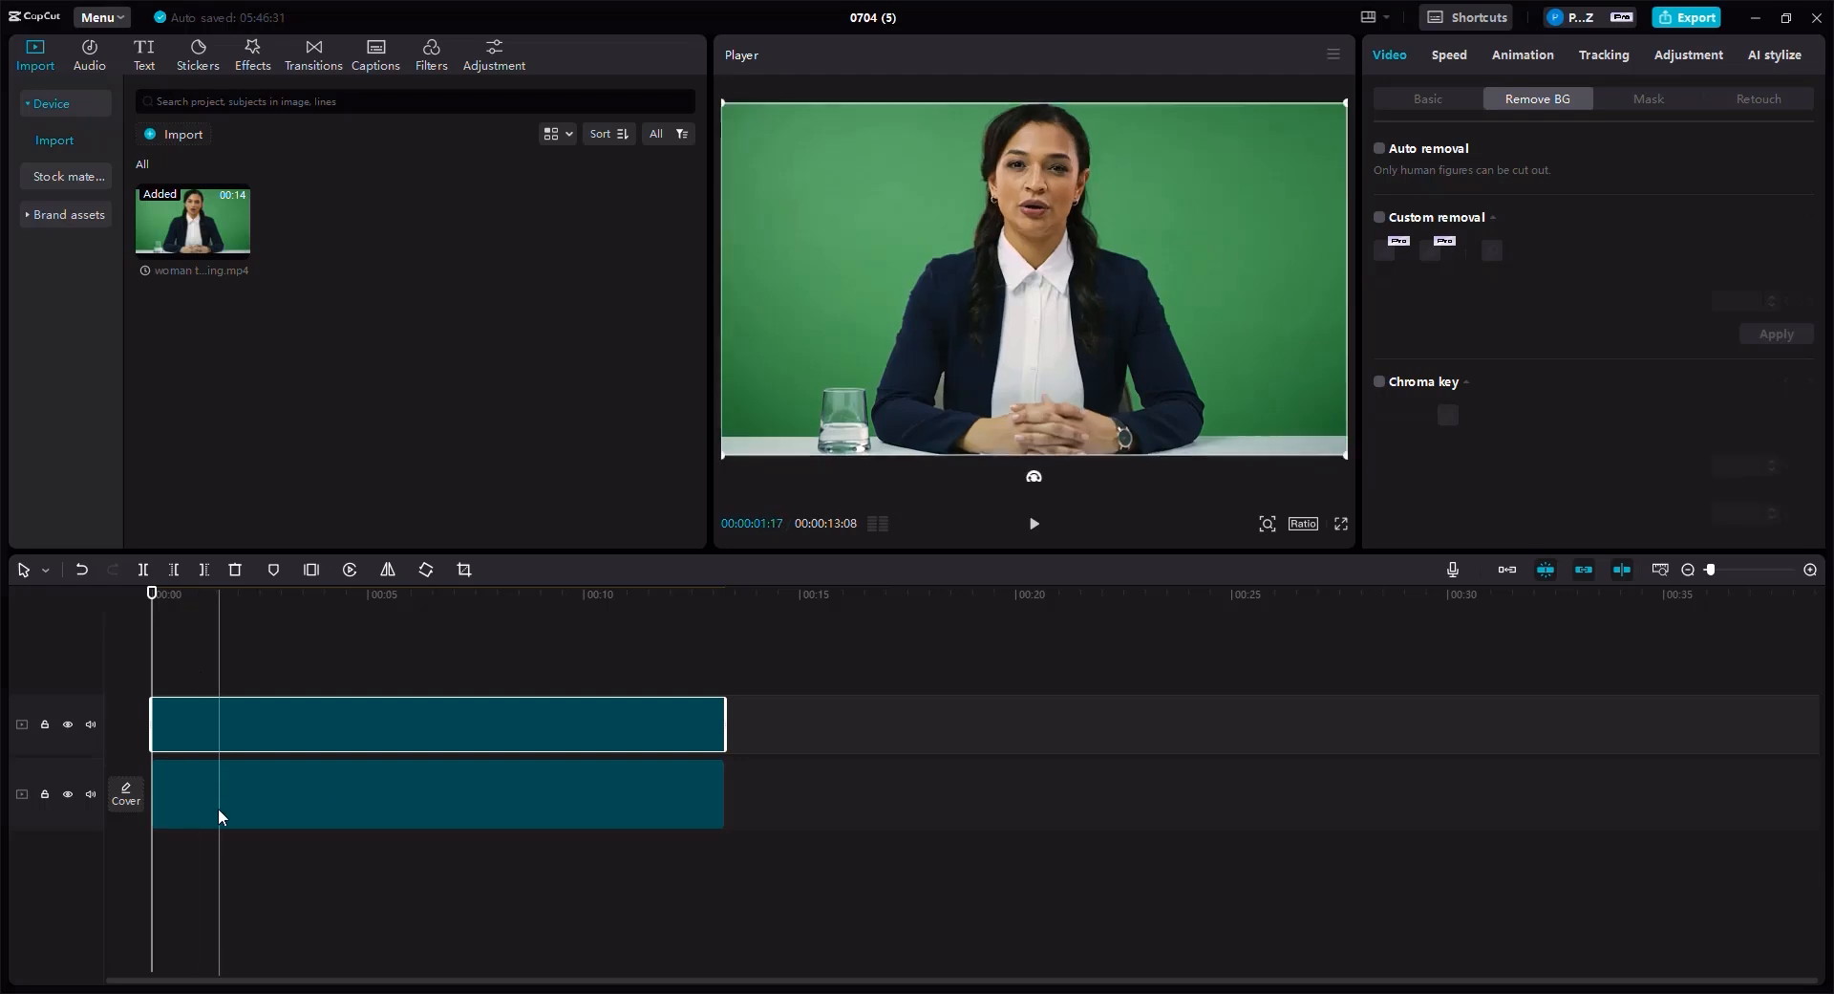
pyautogui.click(212, 769)
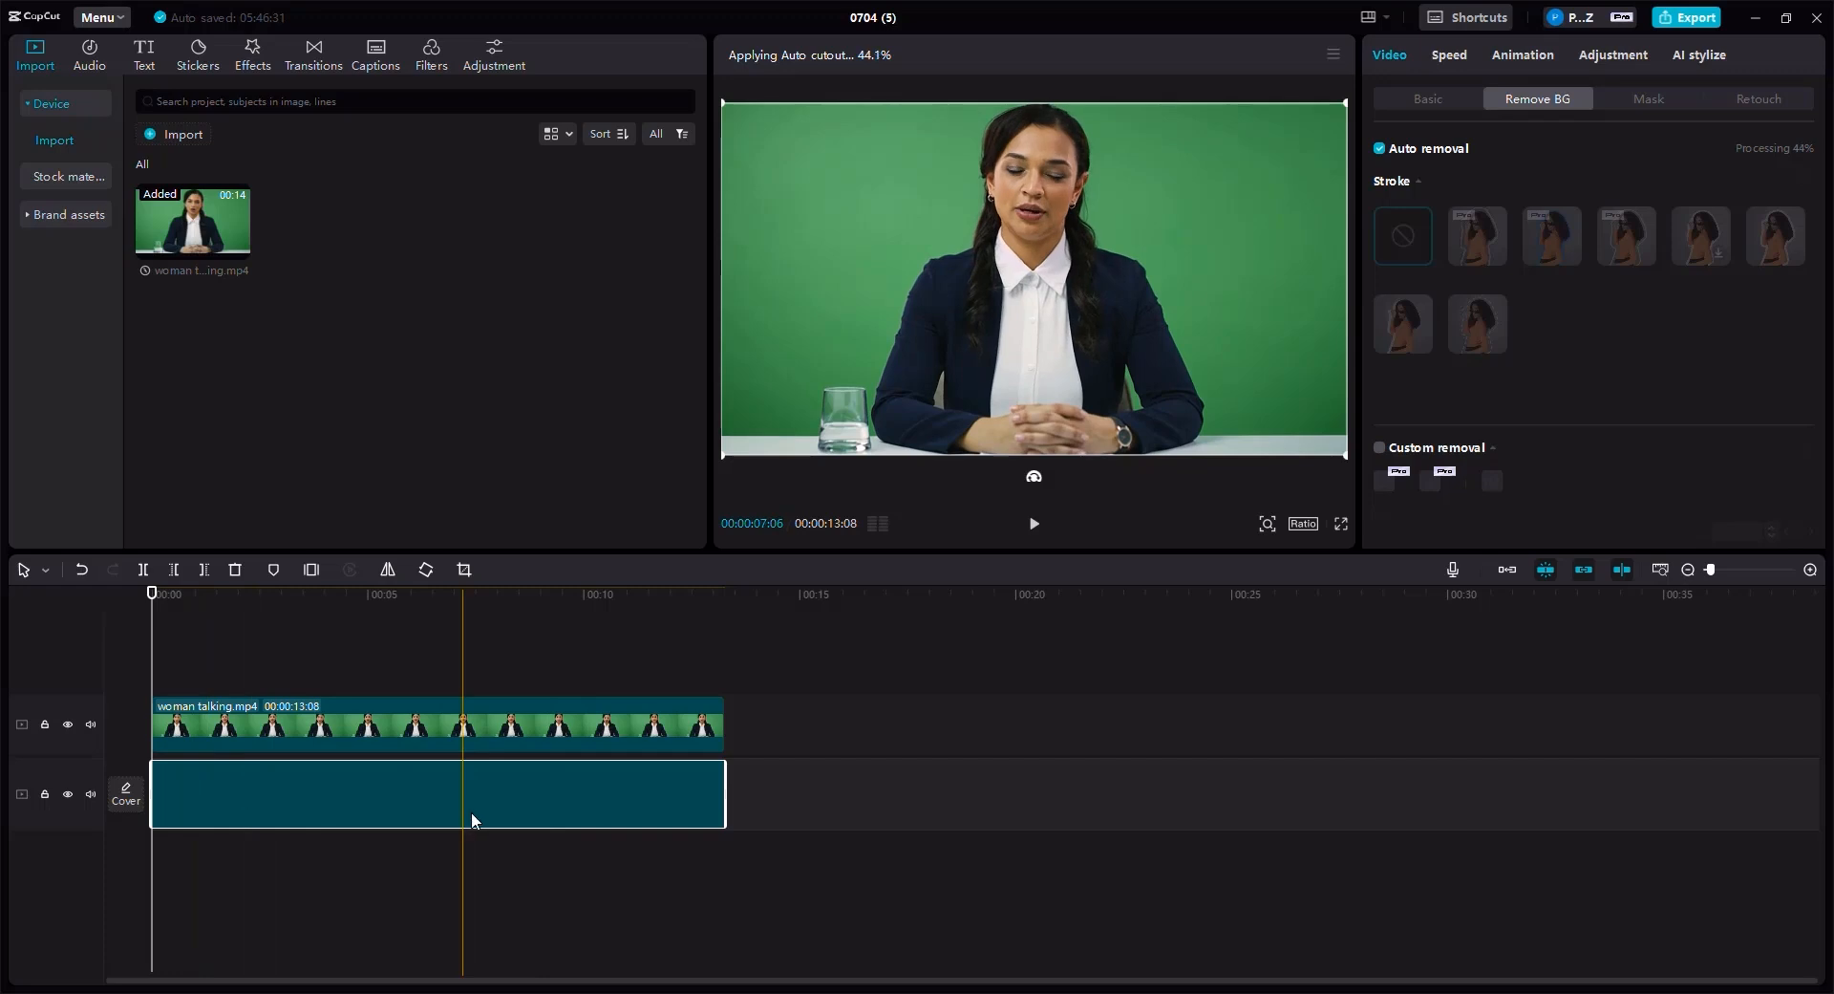
pyautogui.click(289, 740)
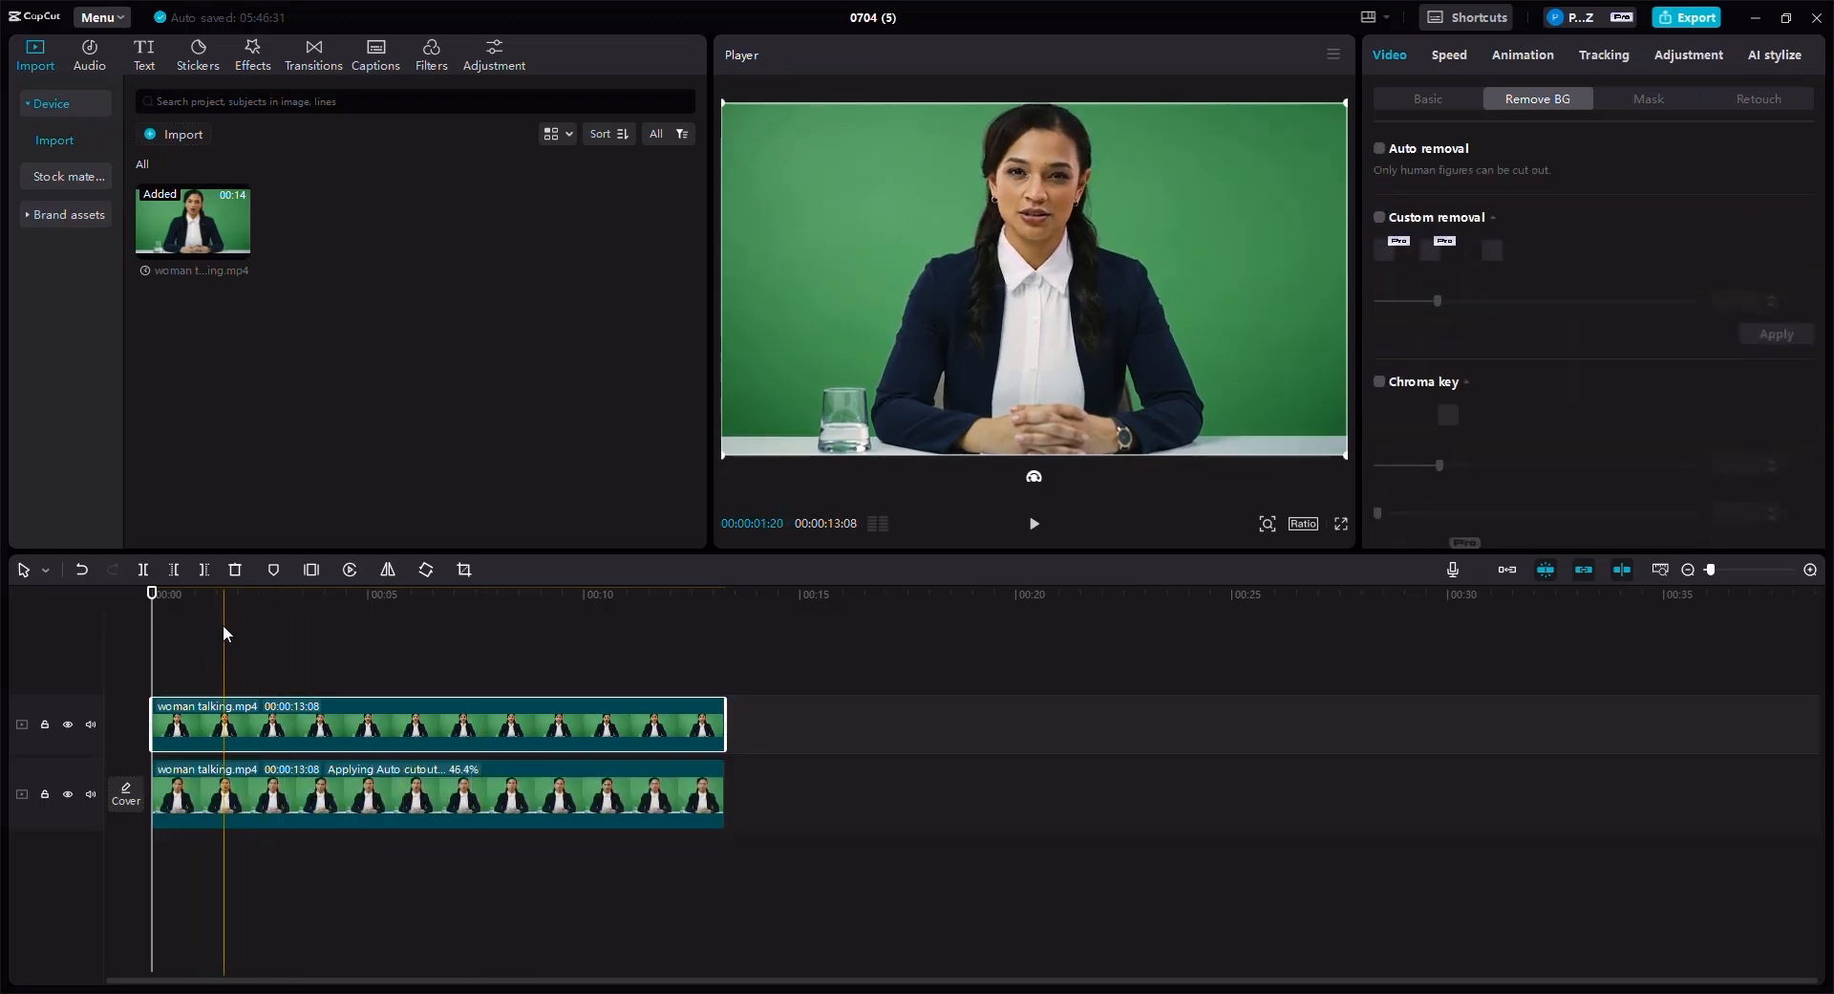
pyautogui.click(1378, 150)
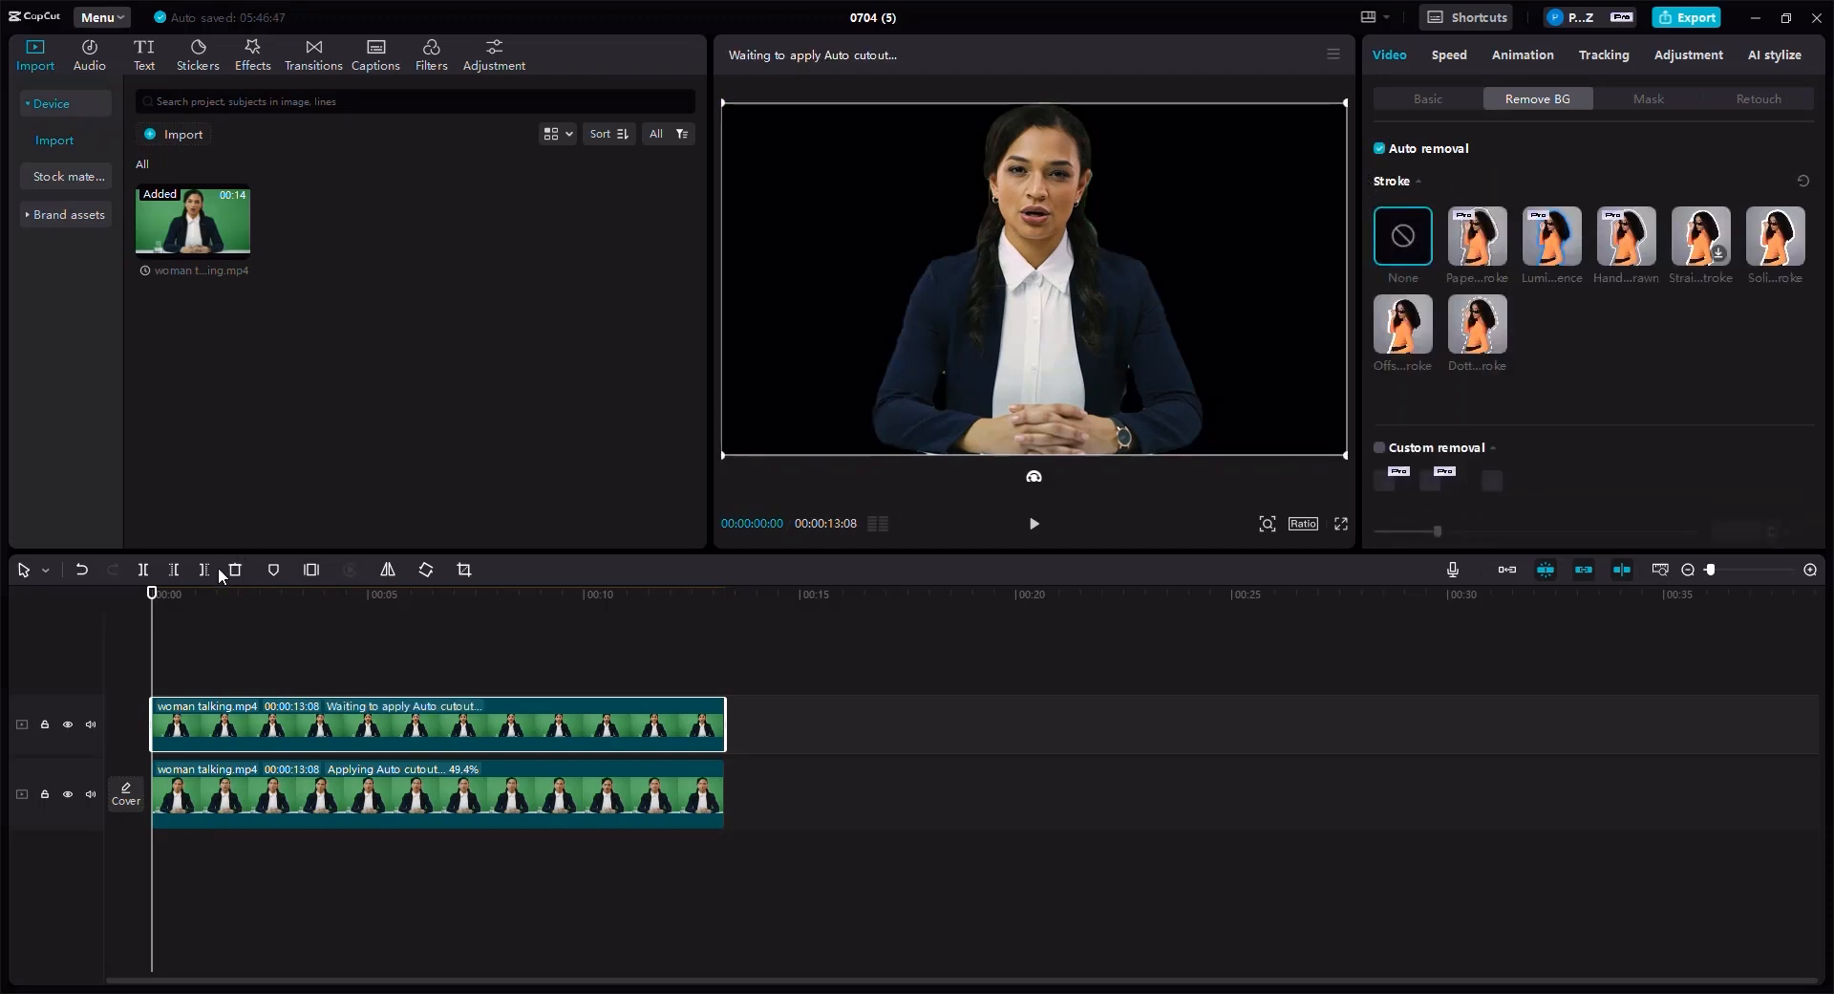
pyautogui.press('space')
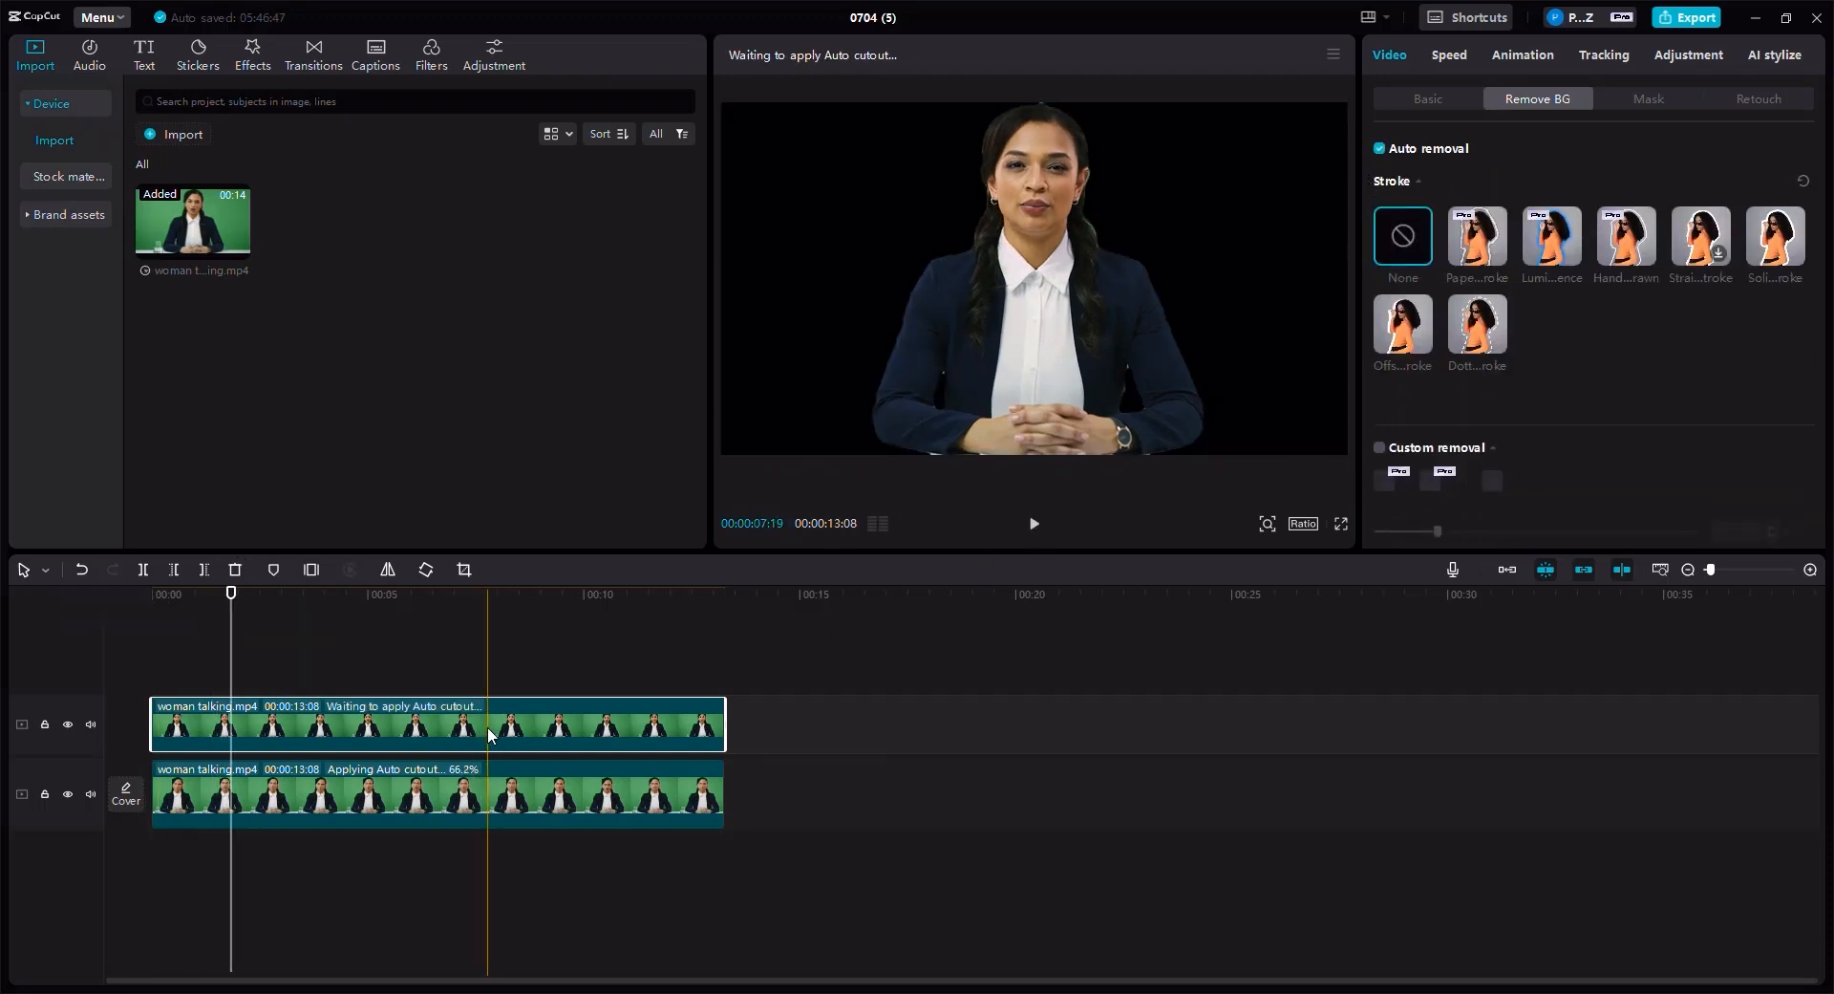
pyautogui.press('Delete')
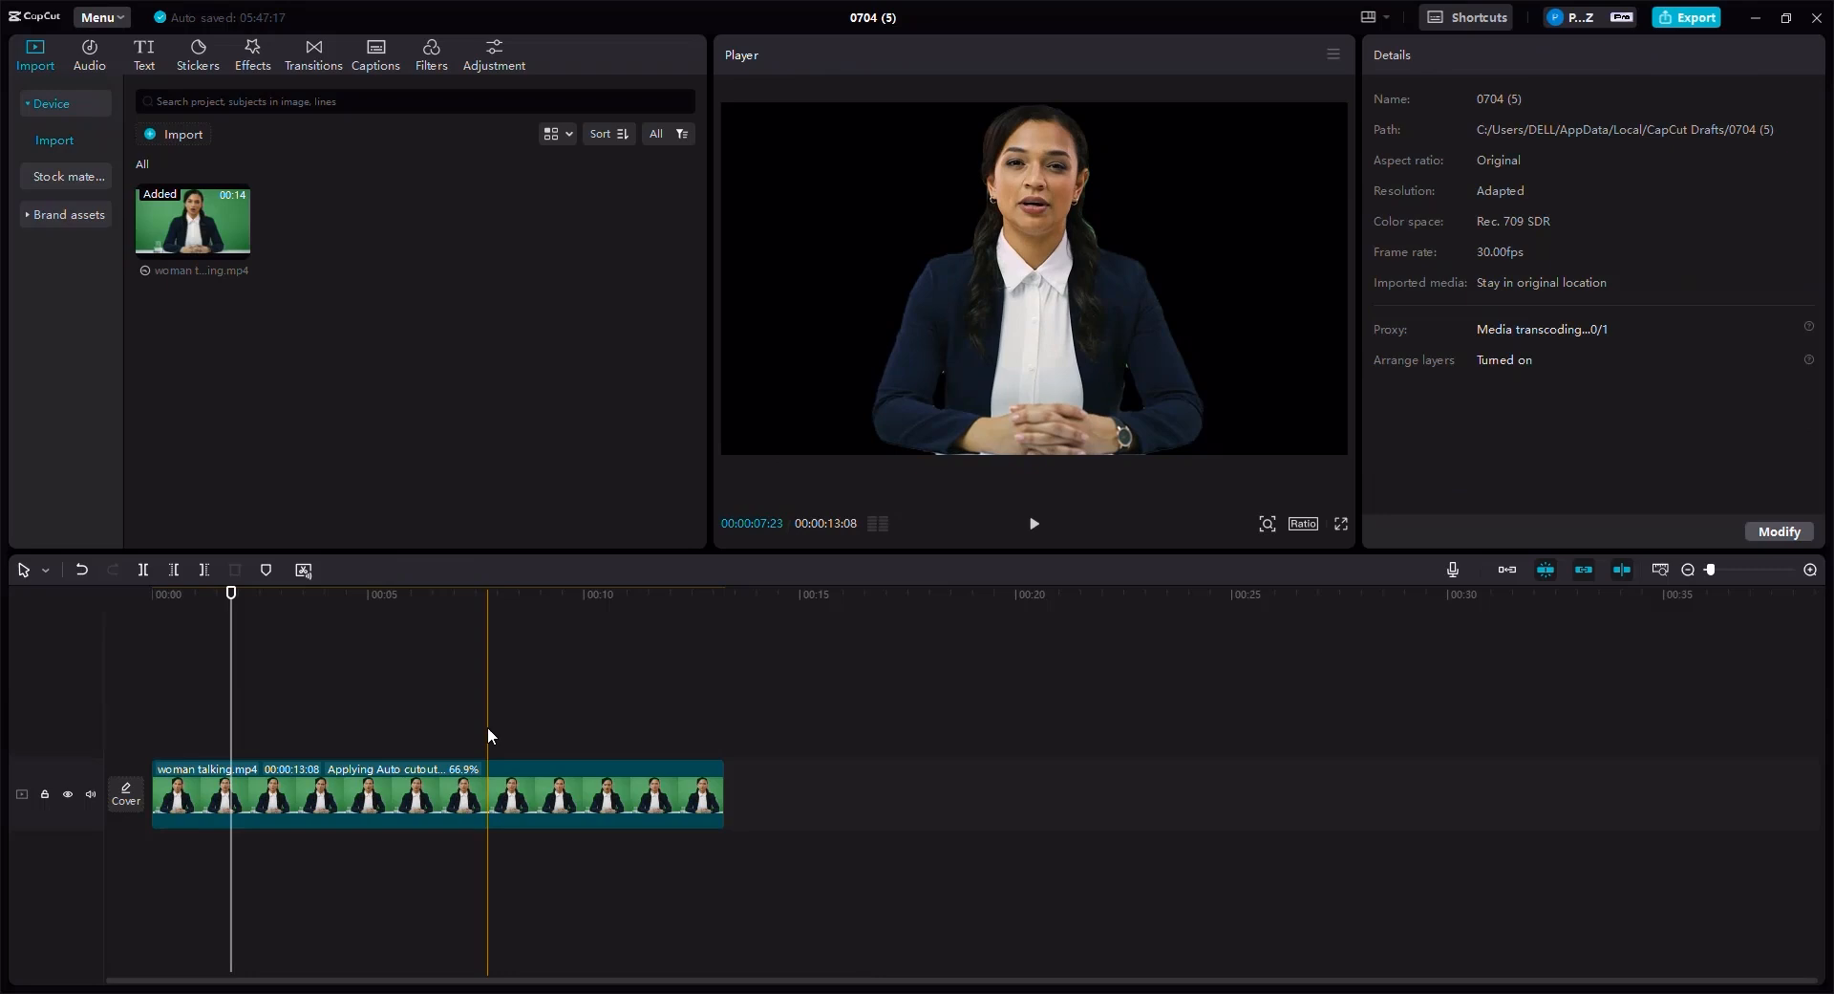
pyautogui.click(372, 798)
pyautogui.press('Delete')
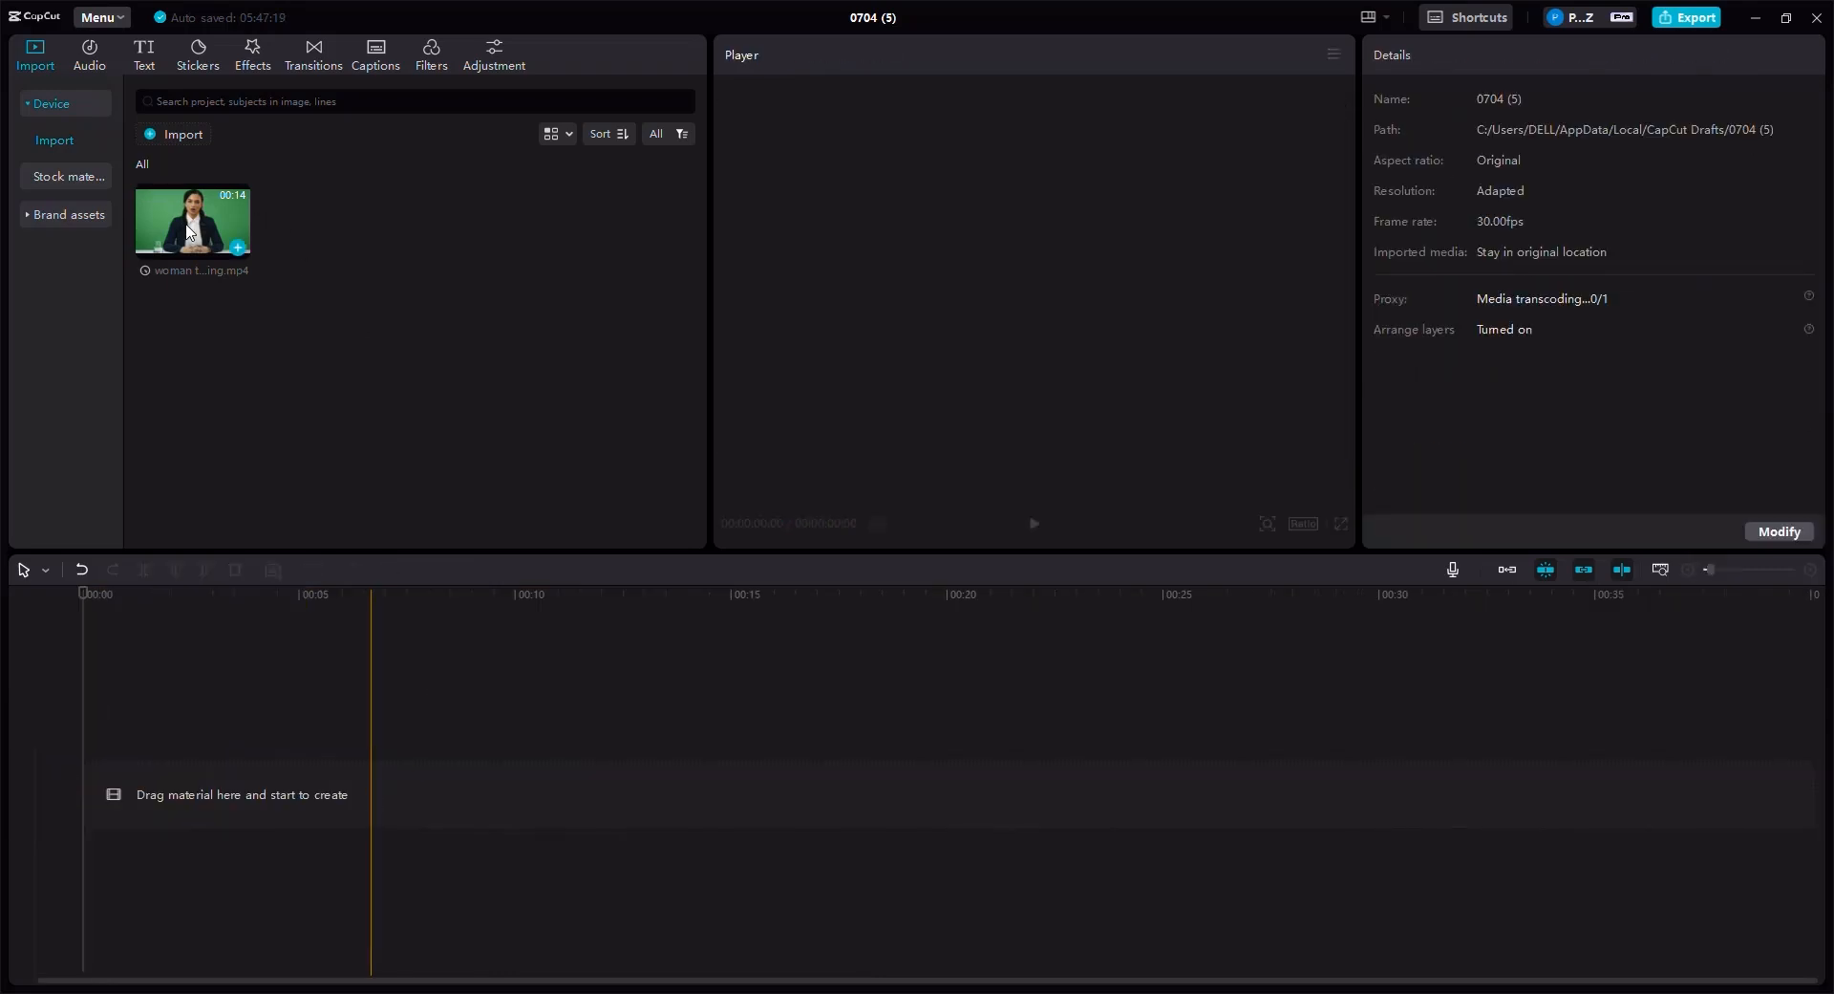
# - Place the woman talking clip on the main track and a second copy of it on the track above
pyautogui.moveTo(128, 766); pyautogui.dragTo(134, 795)
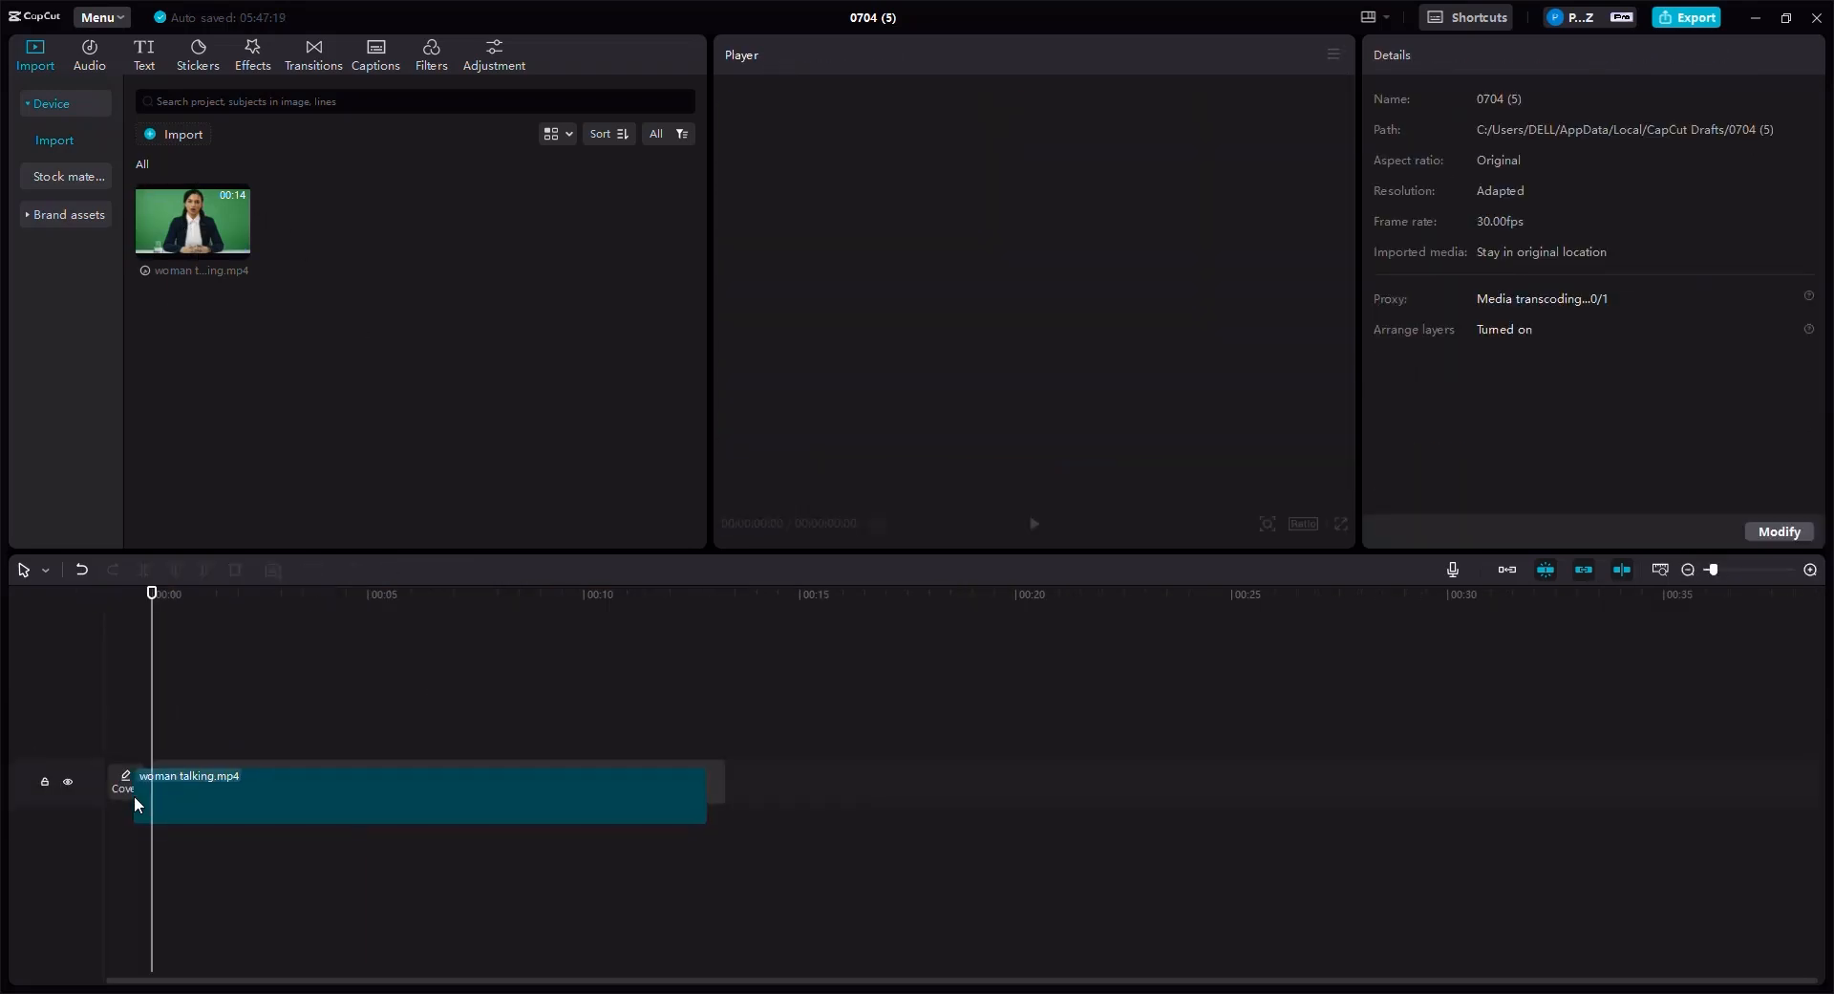
pyautogui.moveTo(193, 222); pyautogui.dragTo(157, 723)
# - Apply Auto removal background removal to the upper copy of the clip
pyautogui.click(318, 737)
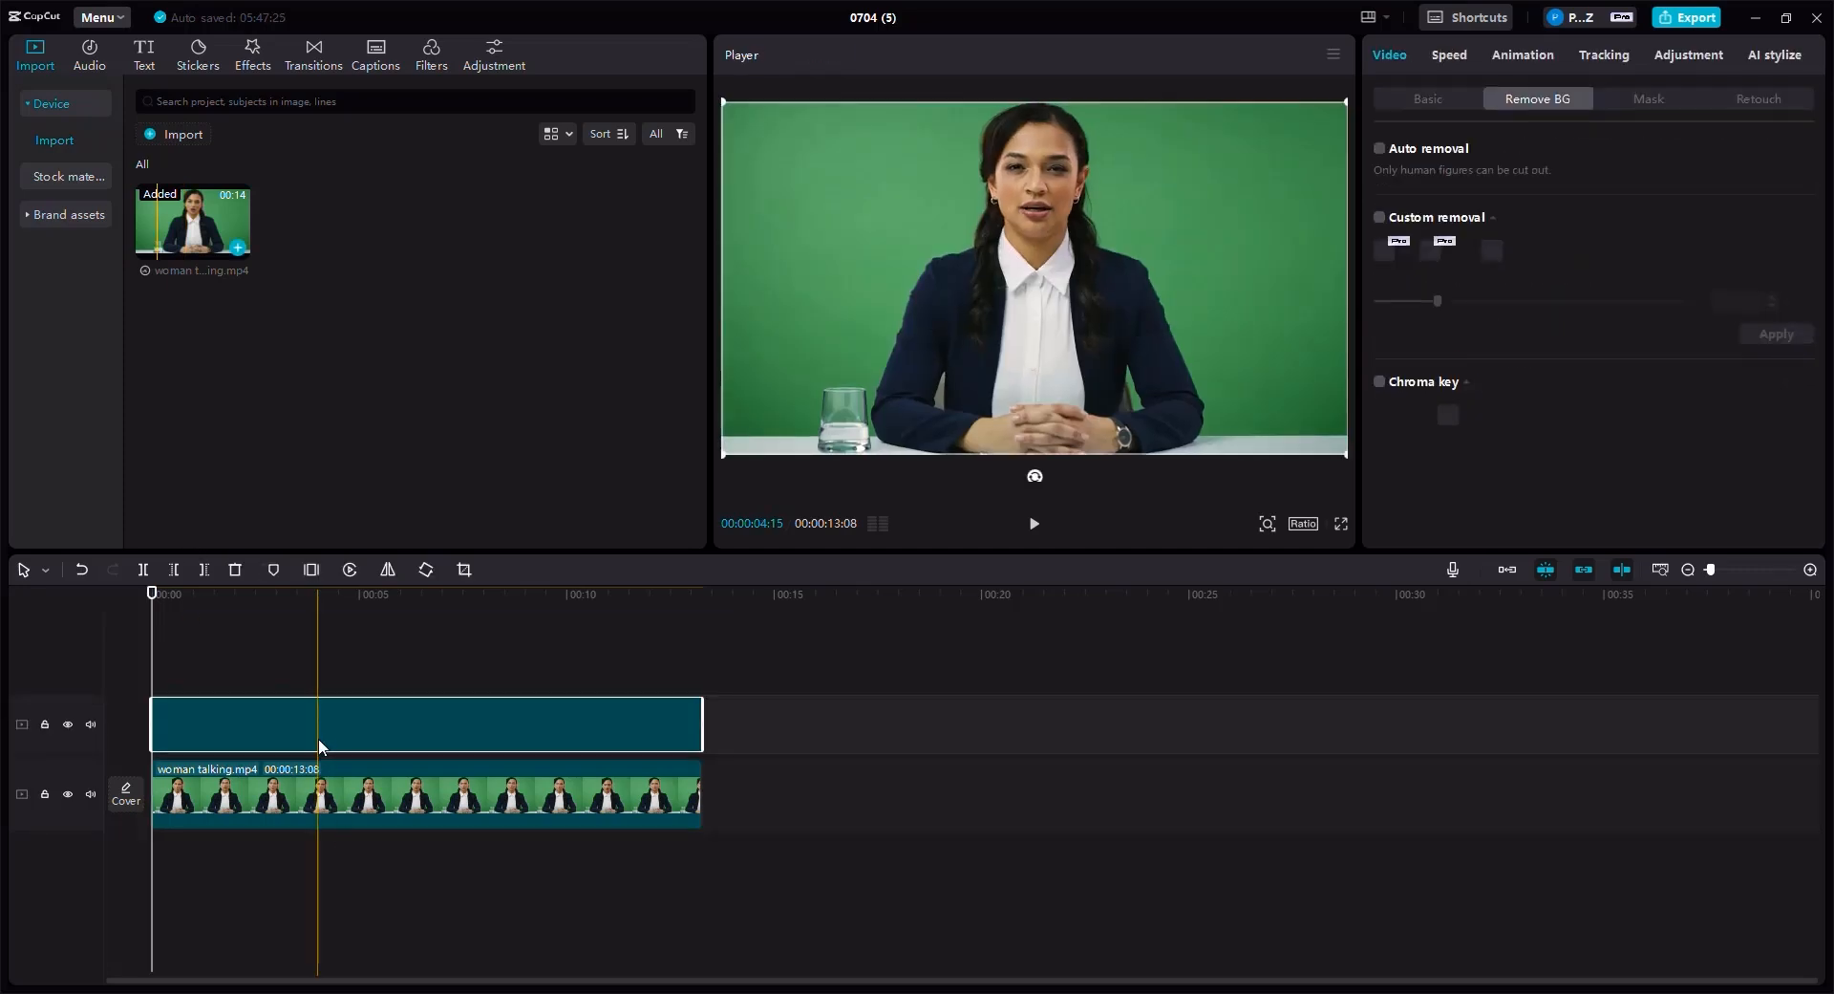
pyautogui.click(1380, 148)
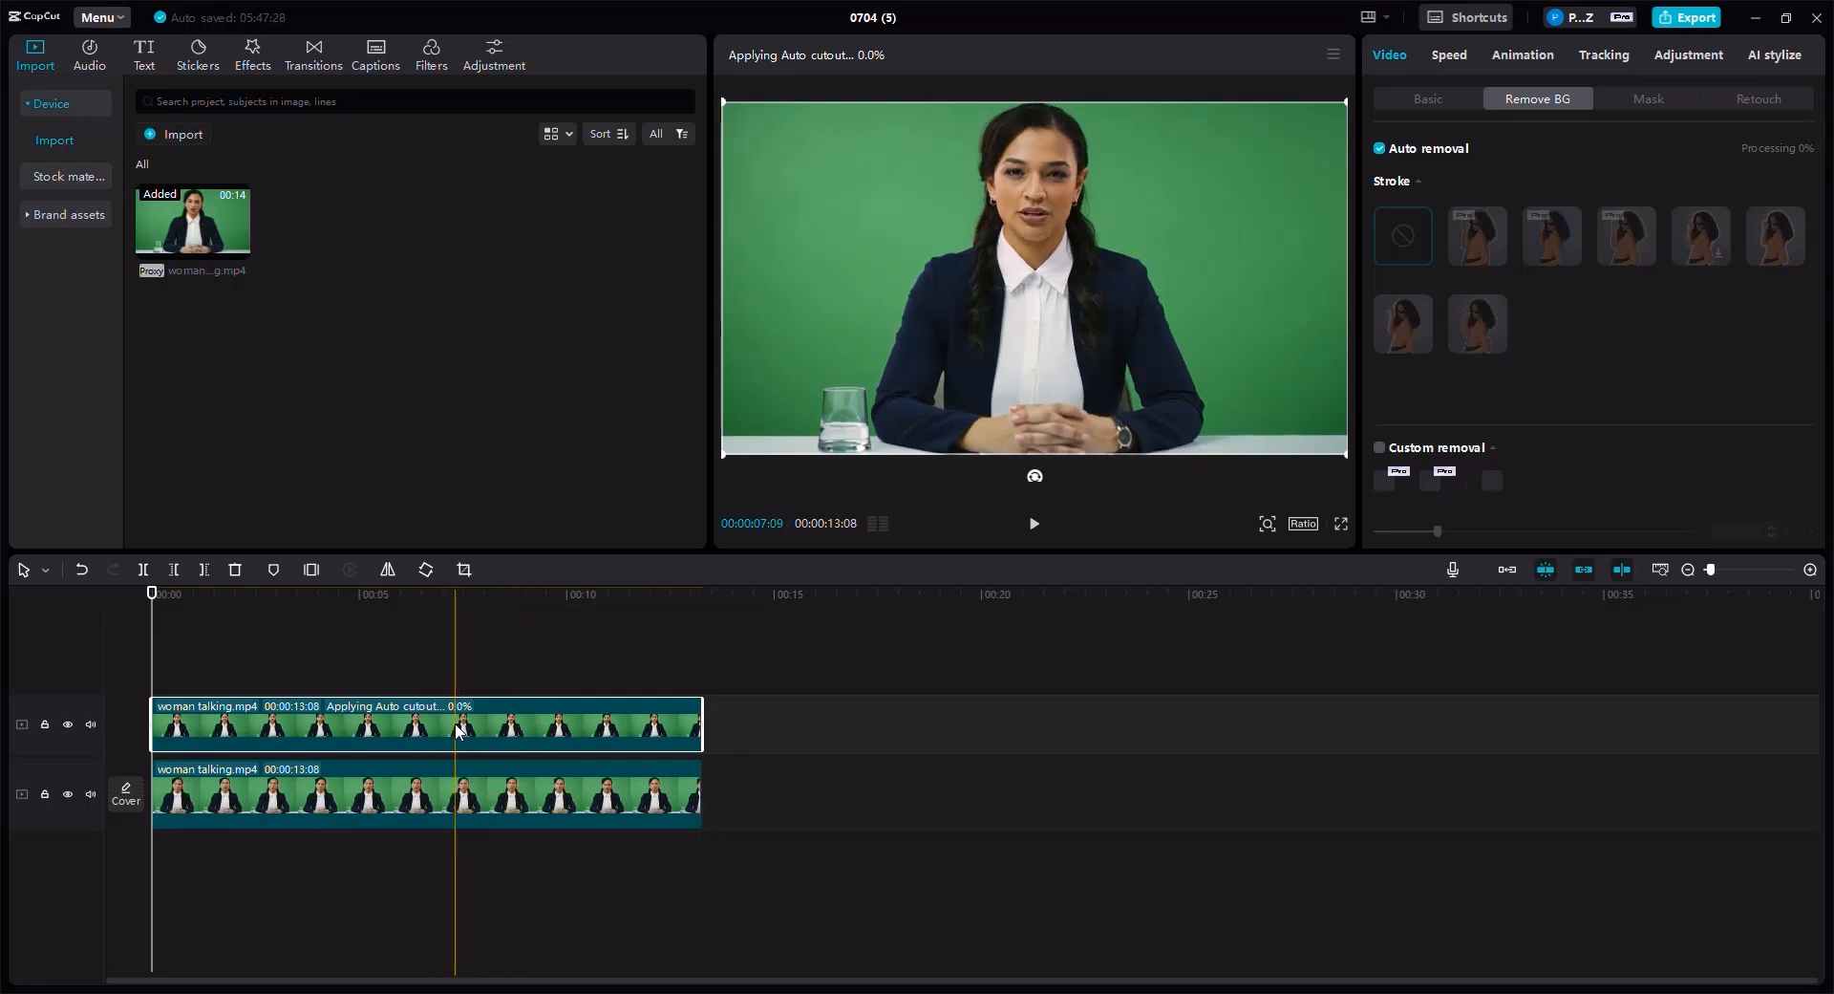
pyautogui.click(313, 727)
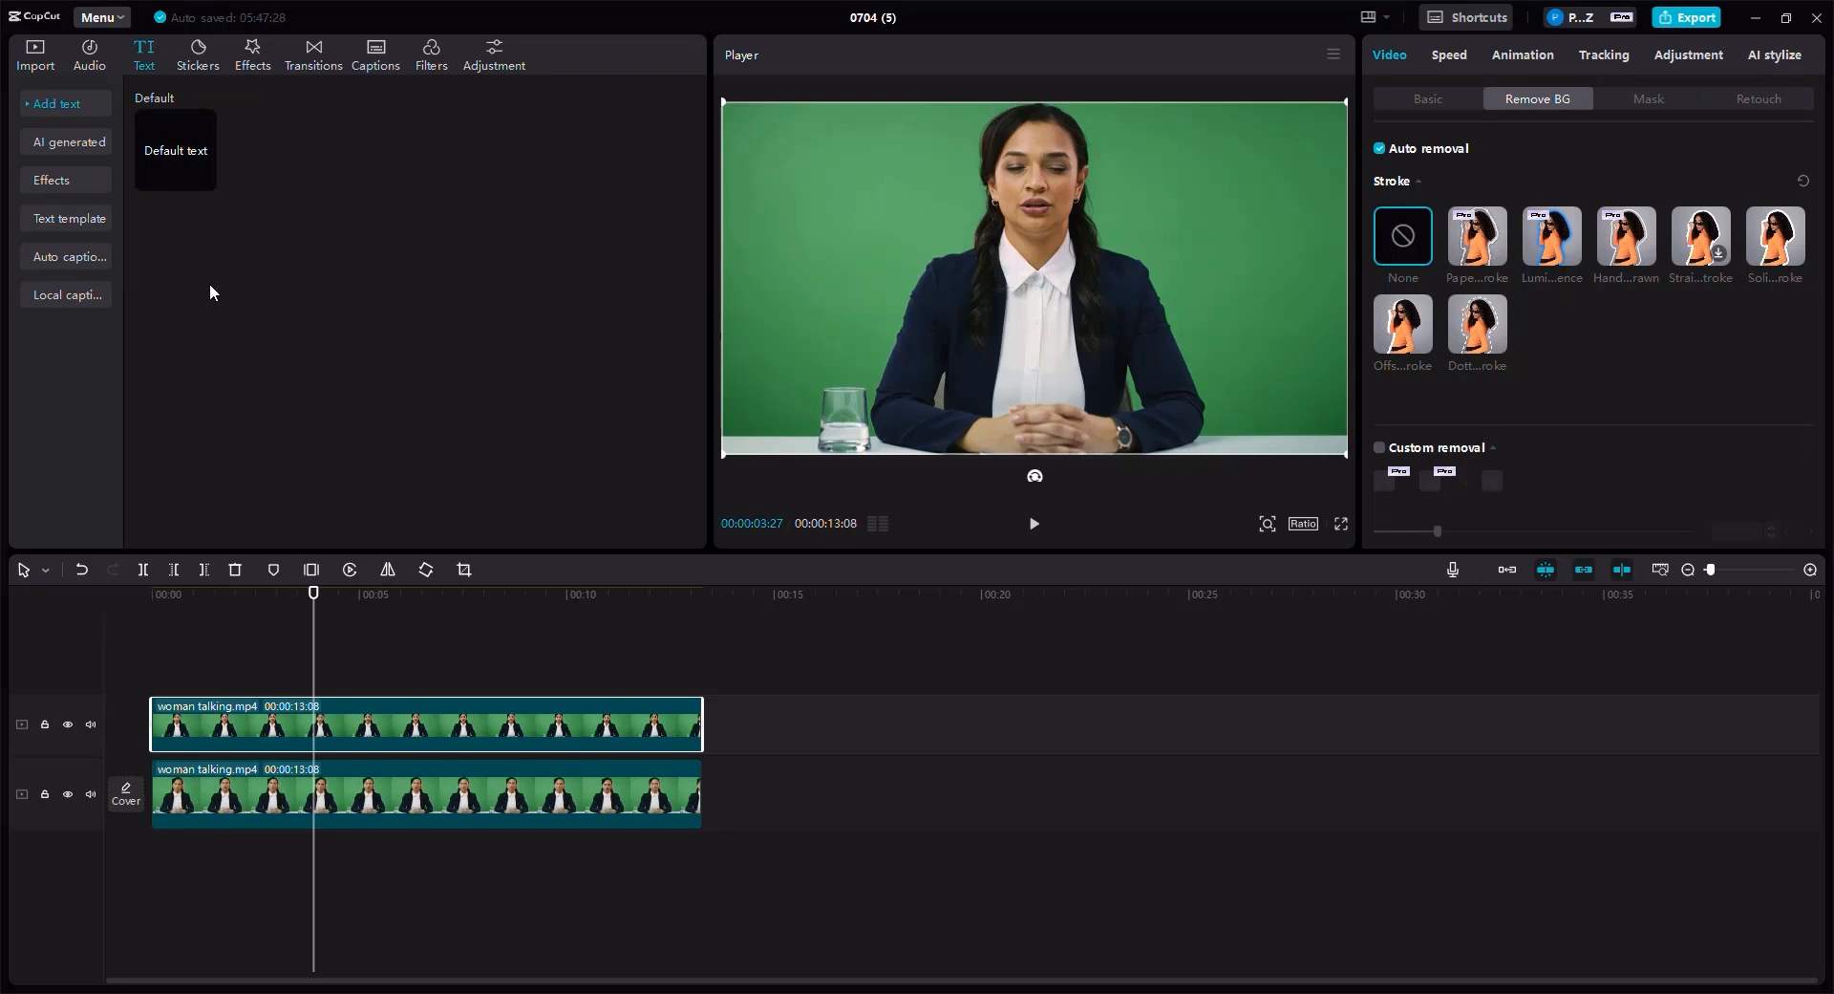
# - Add a Default text clip on a track between the two video clips
pyautogui.click(164, 153)
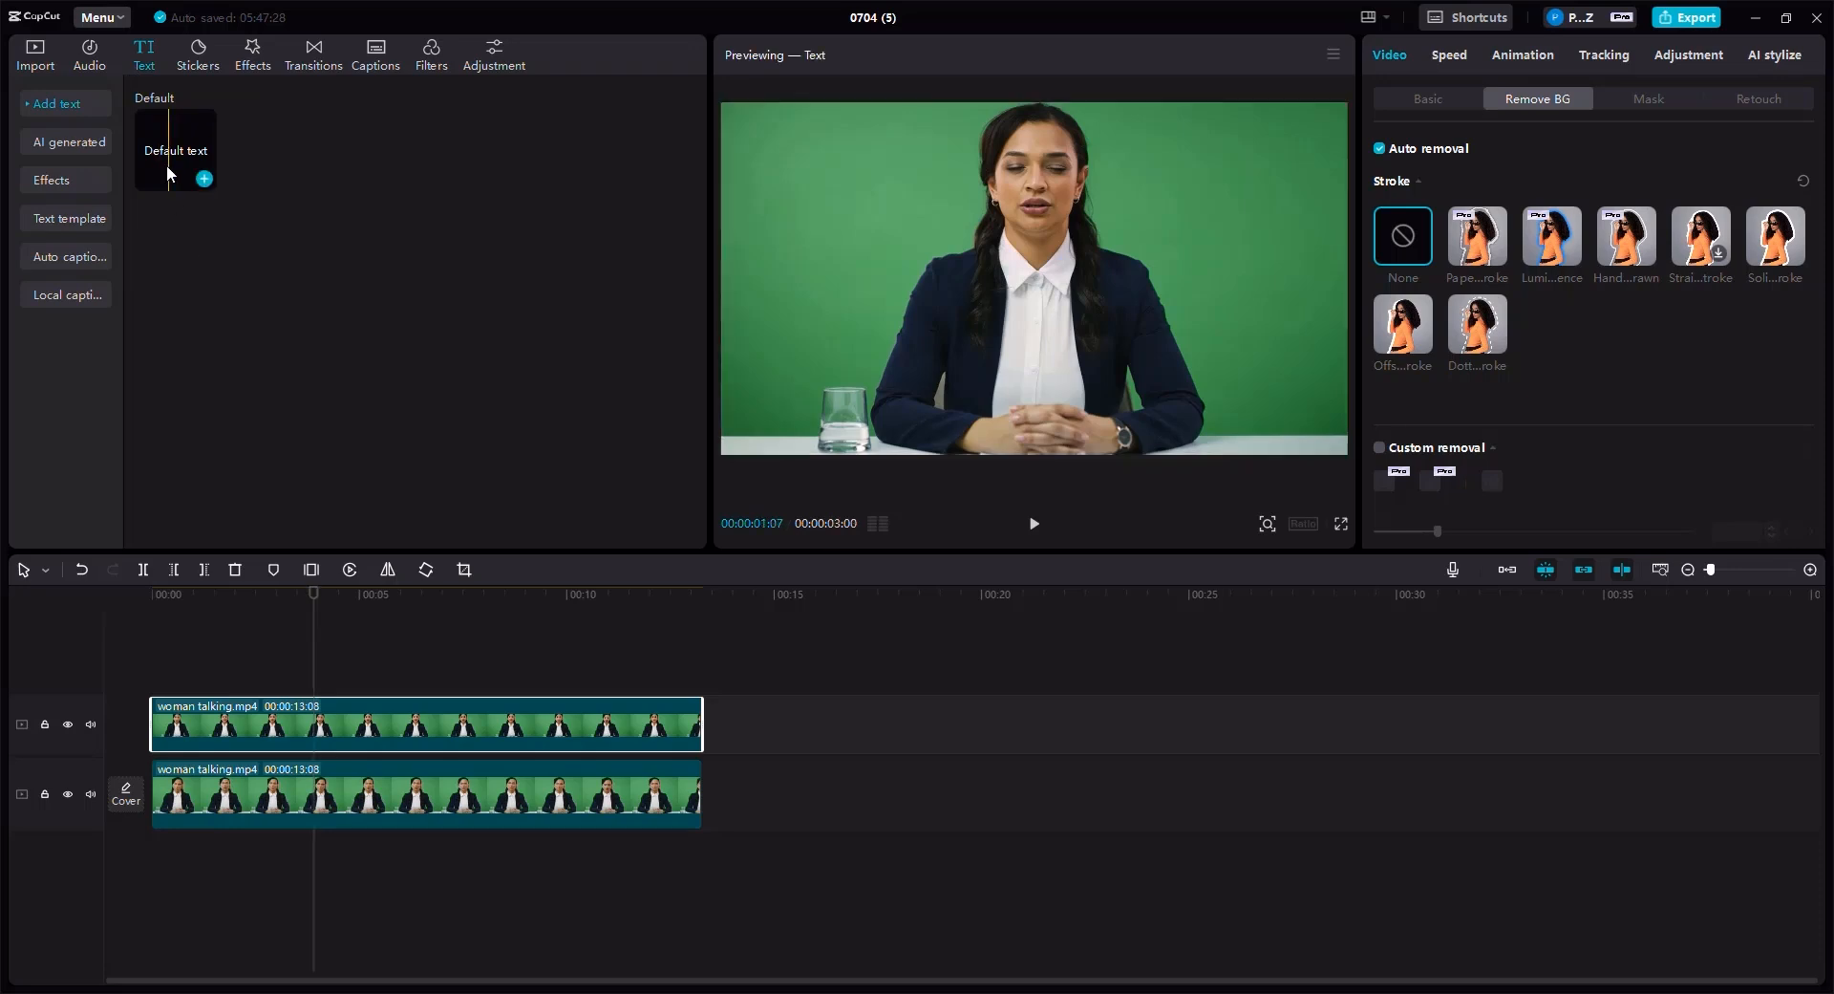
pyautogui.moveTo(187, 319); pyautogui.dragTo(161, 755)
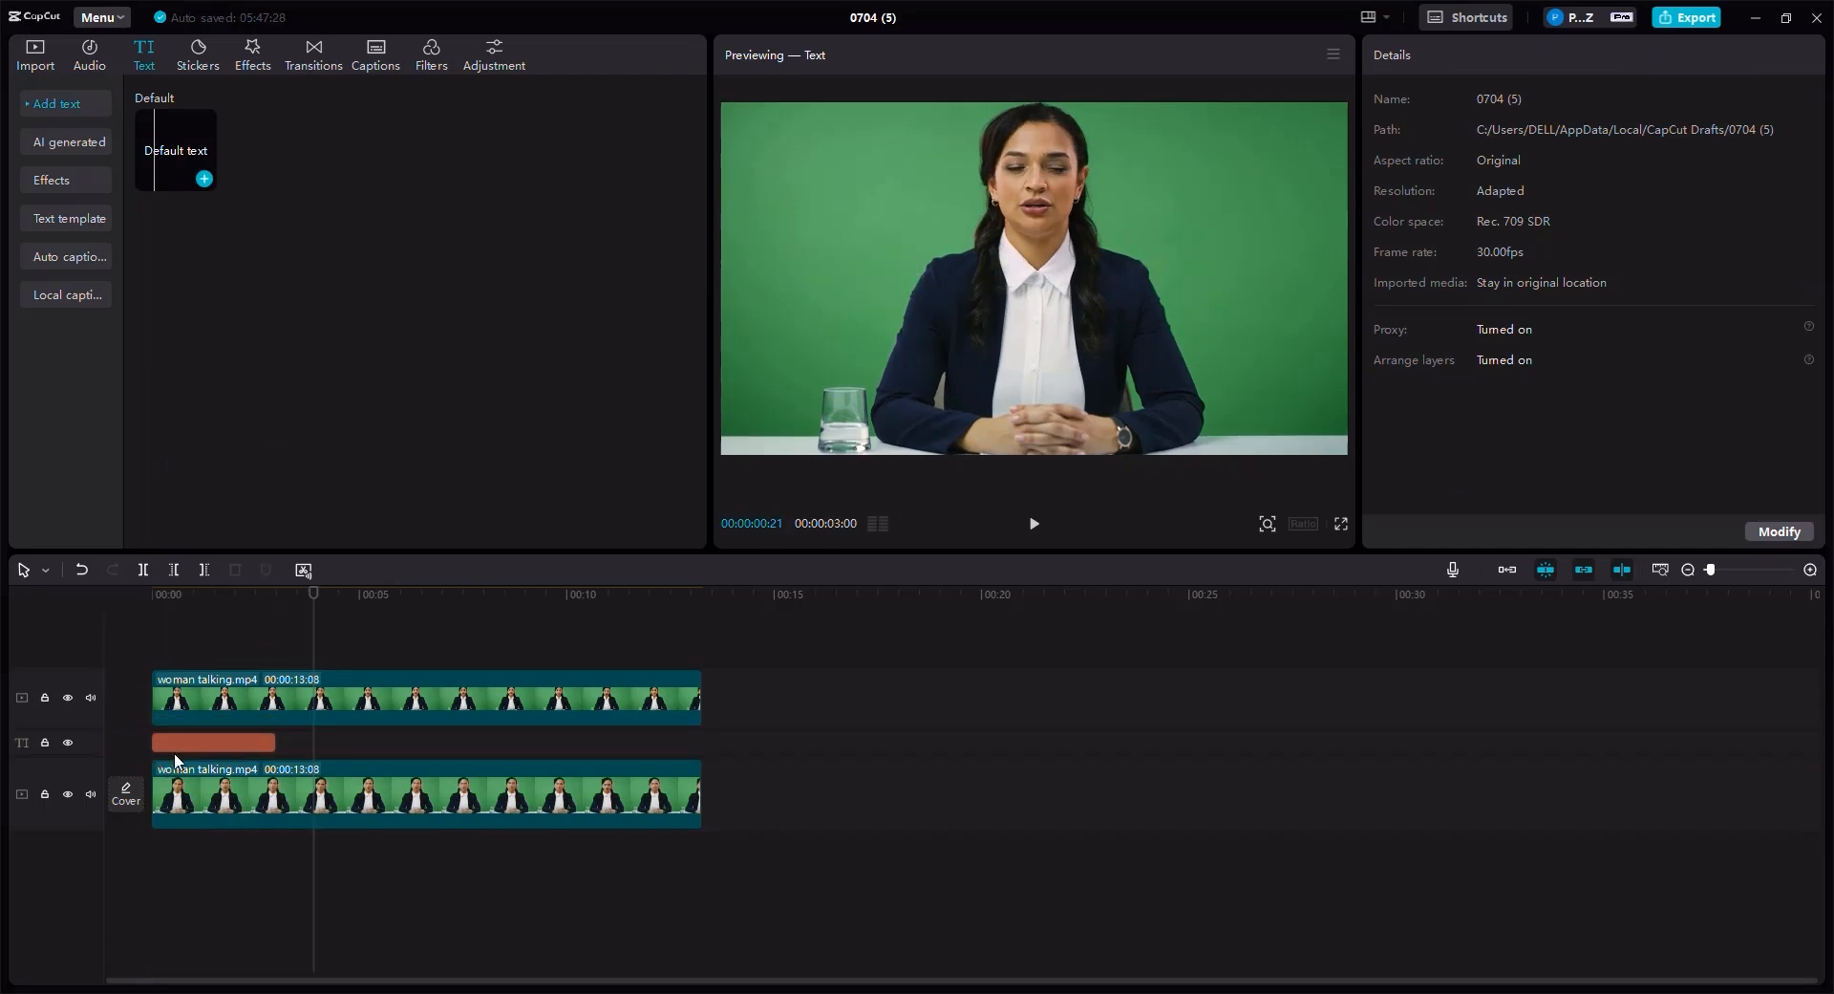
# - Stretch the text clip to span the full length of the video clips
pyautogui.click(266, 747)
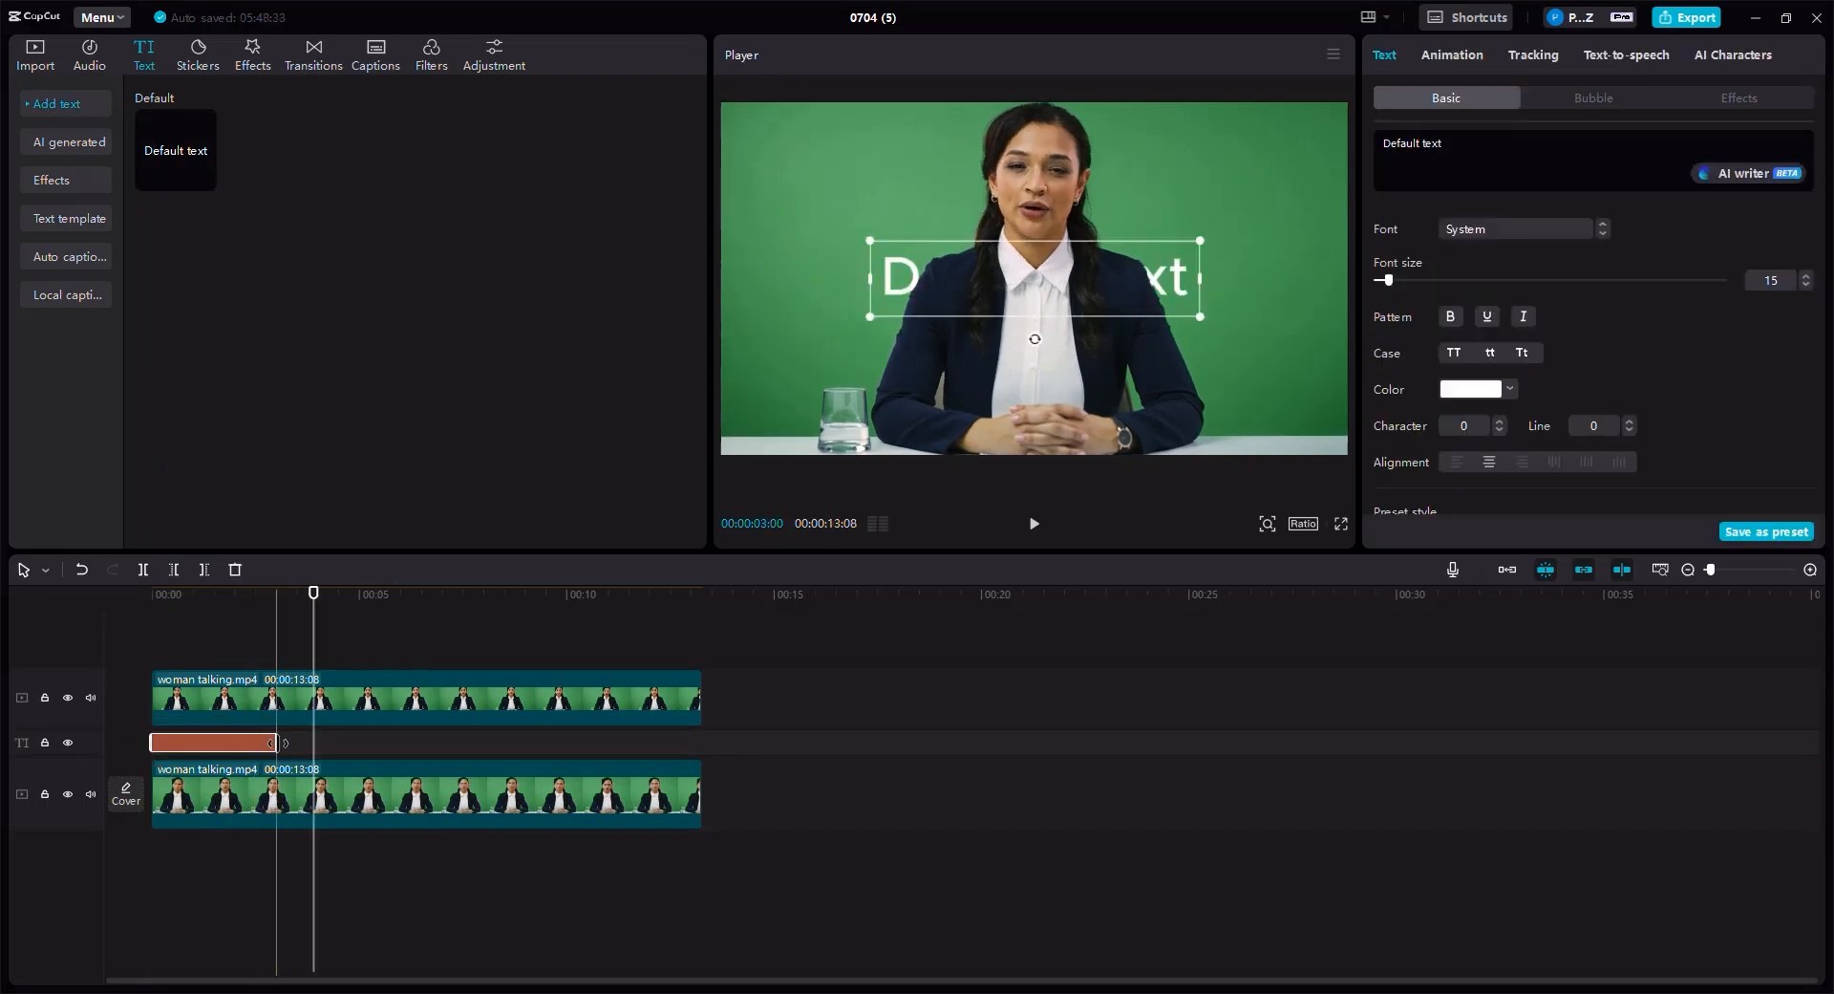
pyautogui.moveTo(326, 745); pyautogui.dragTo(743, 748)
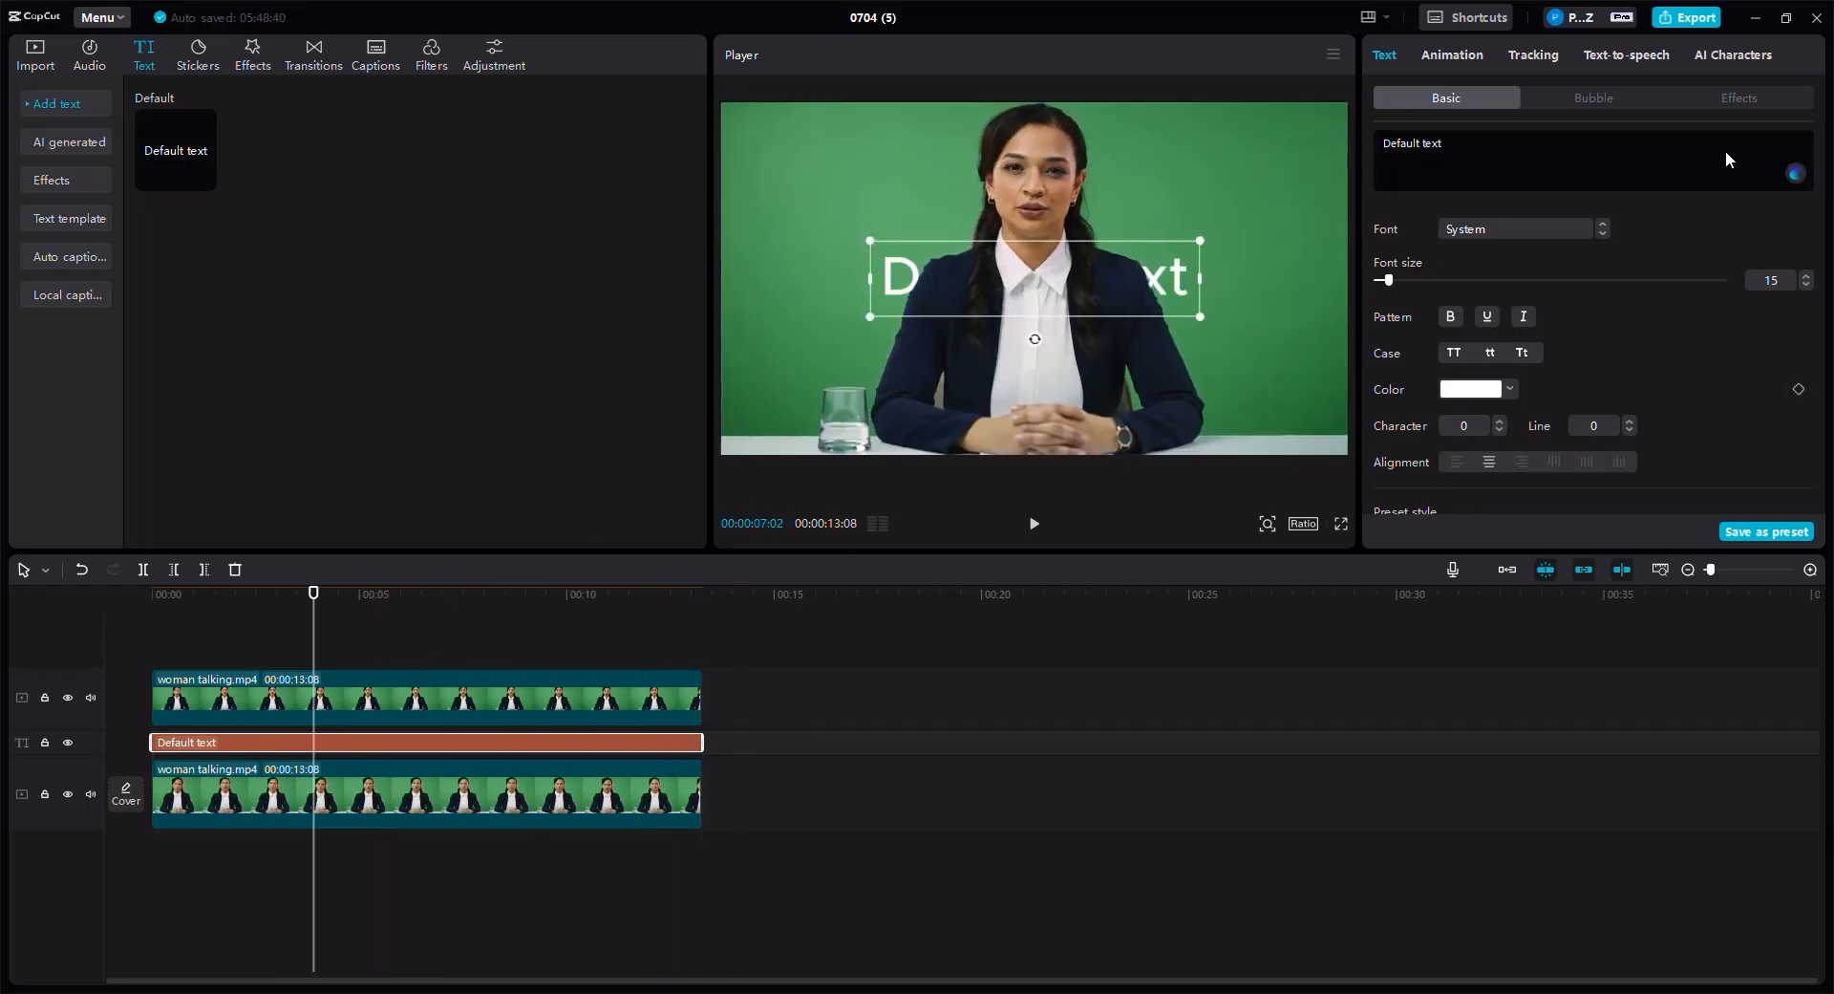
# - Replace the default text with WELCOME
pyautogui.moveTo(1443, 142); pyautogui.dragTo(1381, 143)
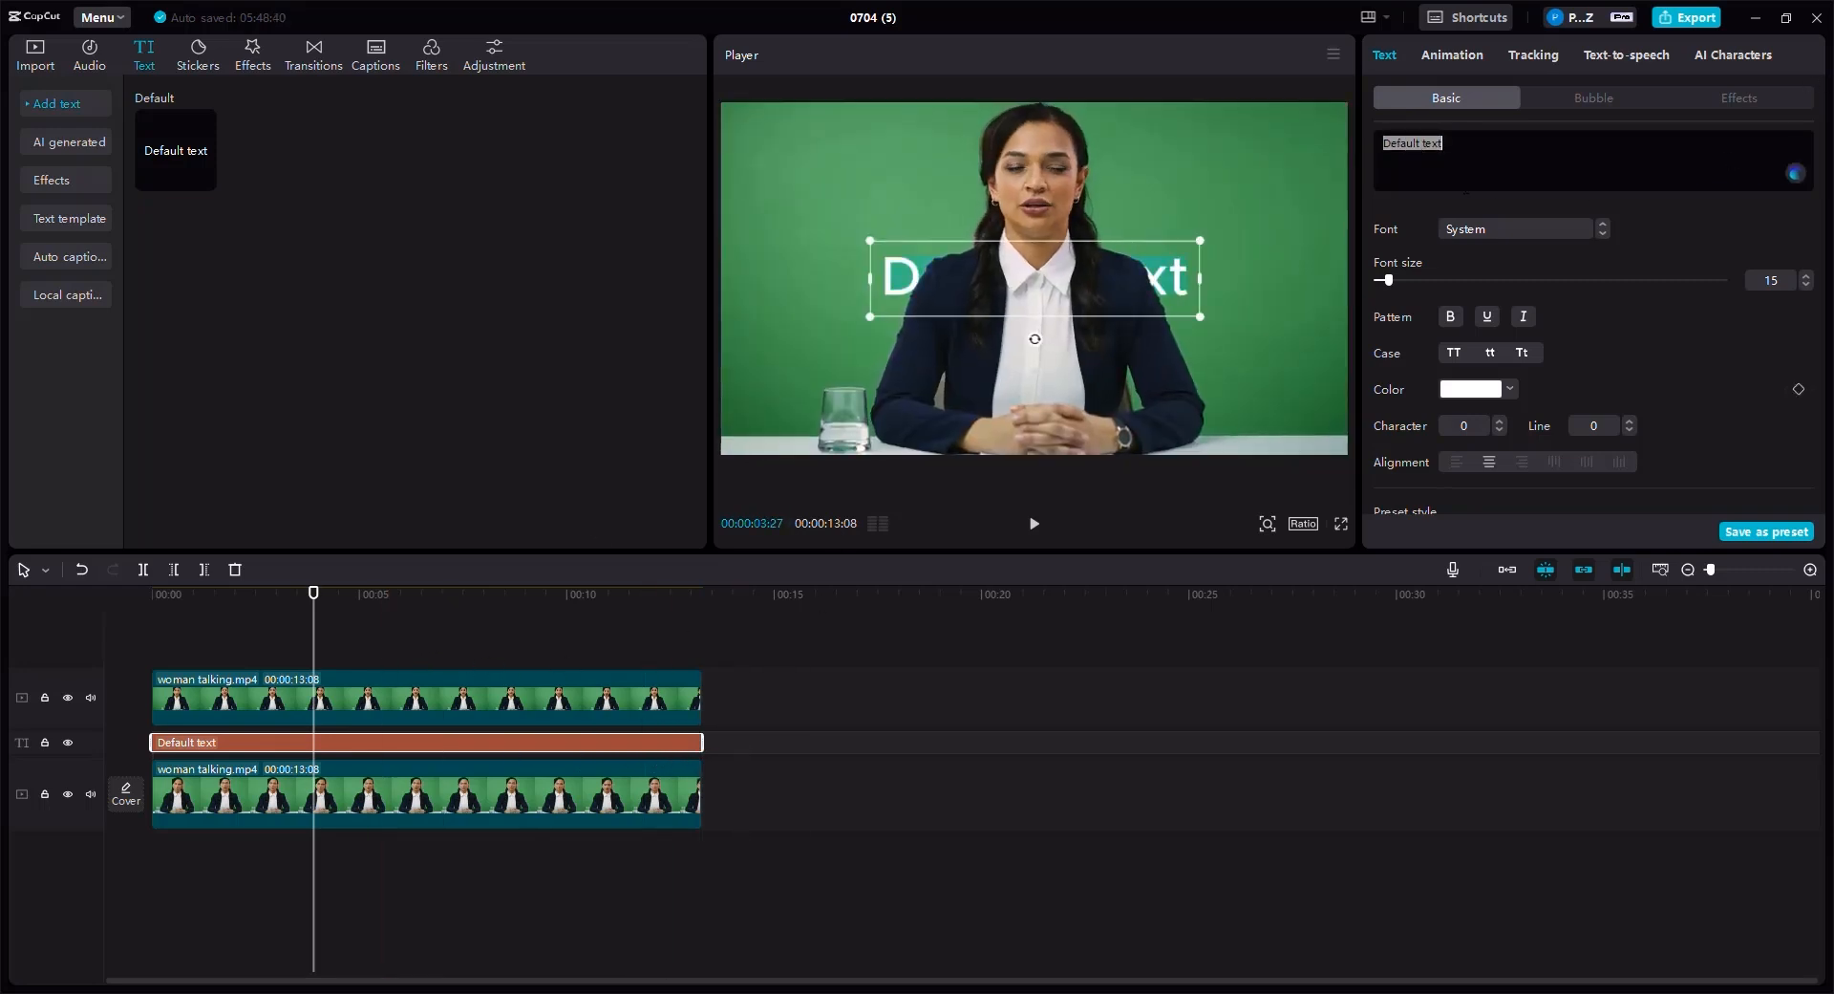
pyautogui.press('BackSpace')
pyautogui.write('WELCOME')
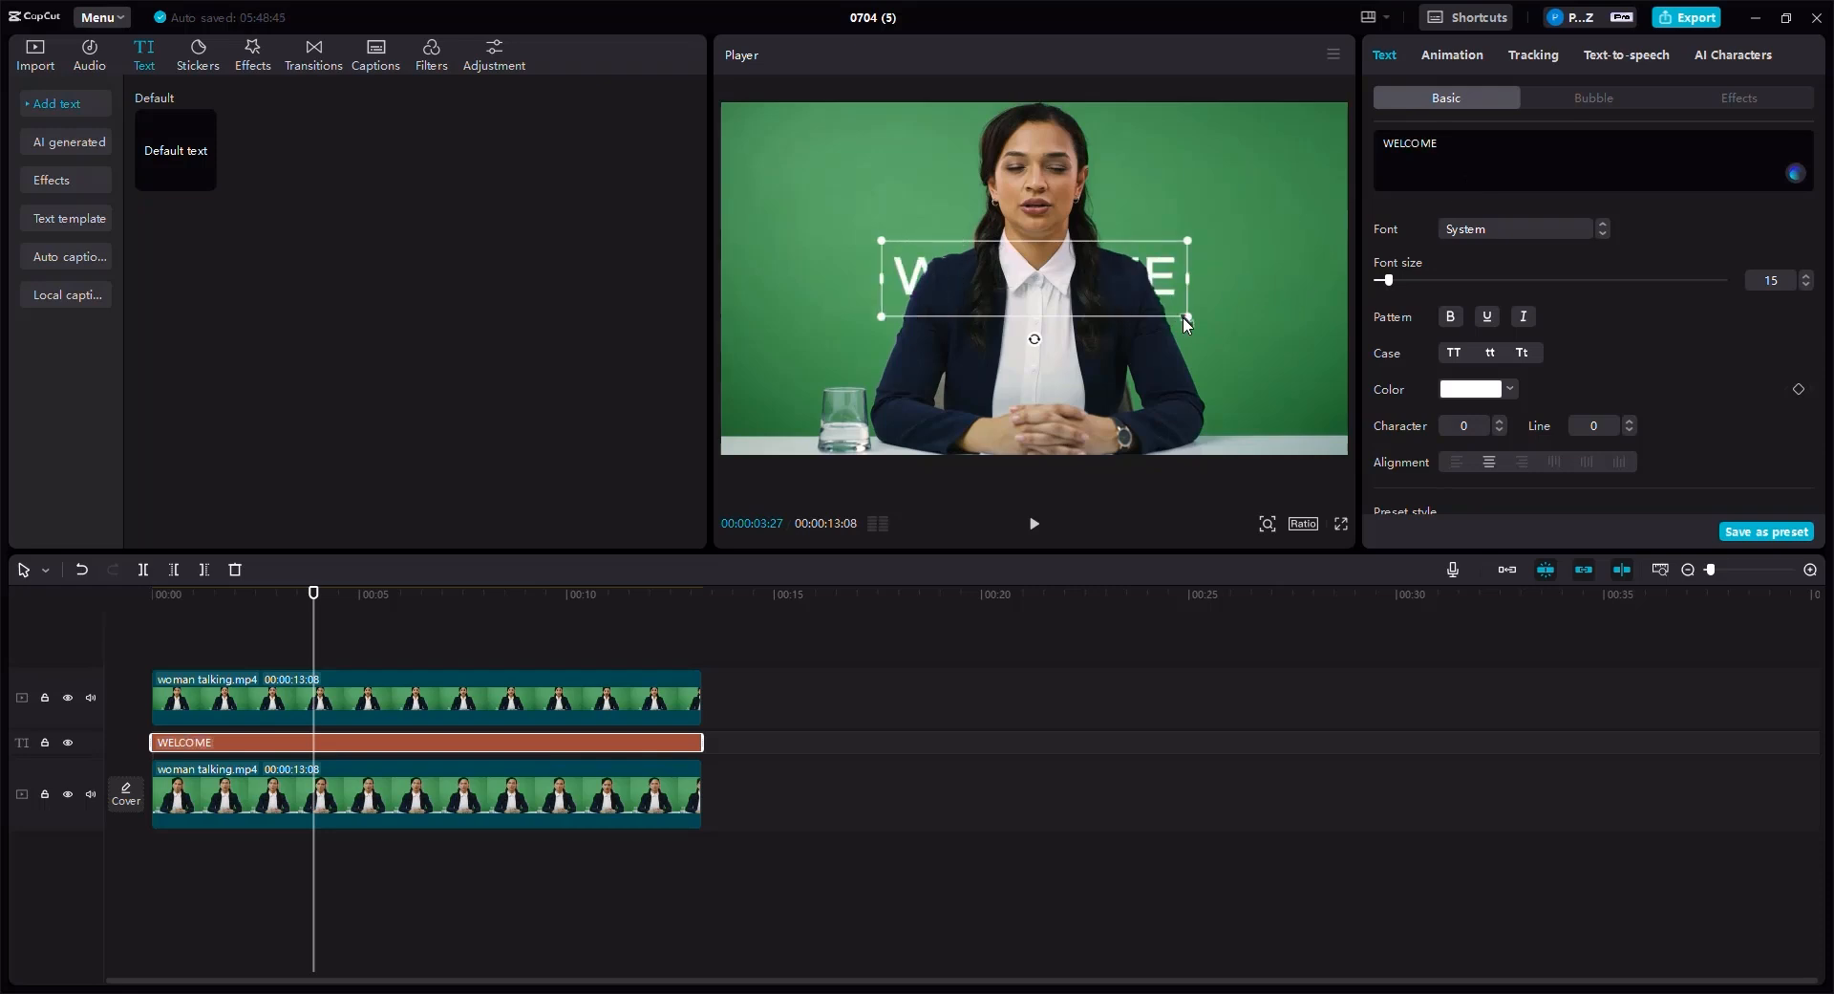
# - Enlarge the WELCOME text to span the frame and move it up to the top of the frame
pyautogui.moveTo(1183, 317); pyautogui.dragTo(1361, 439)
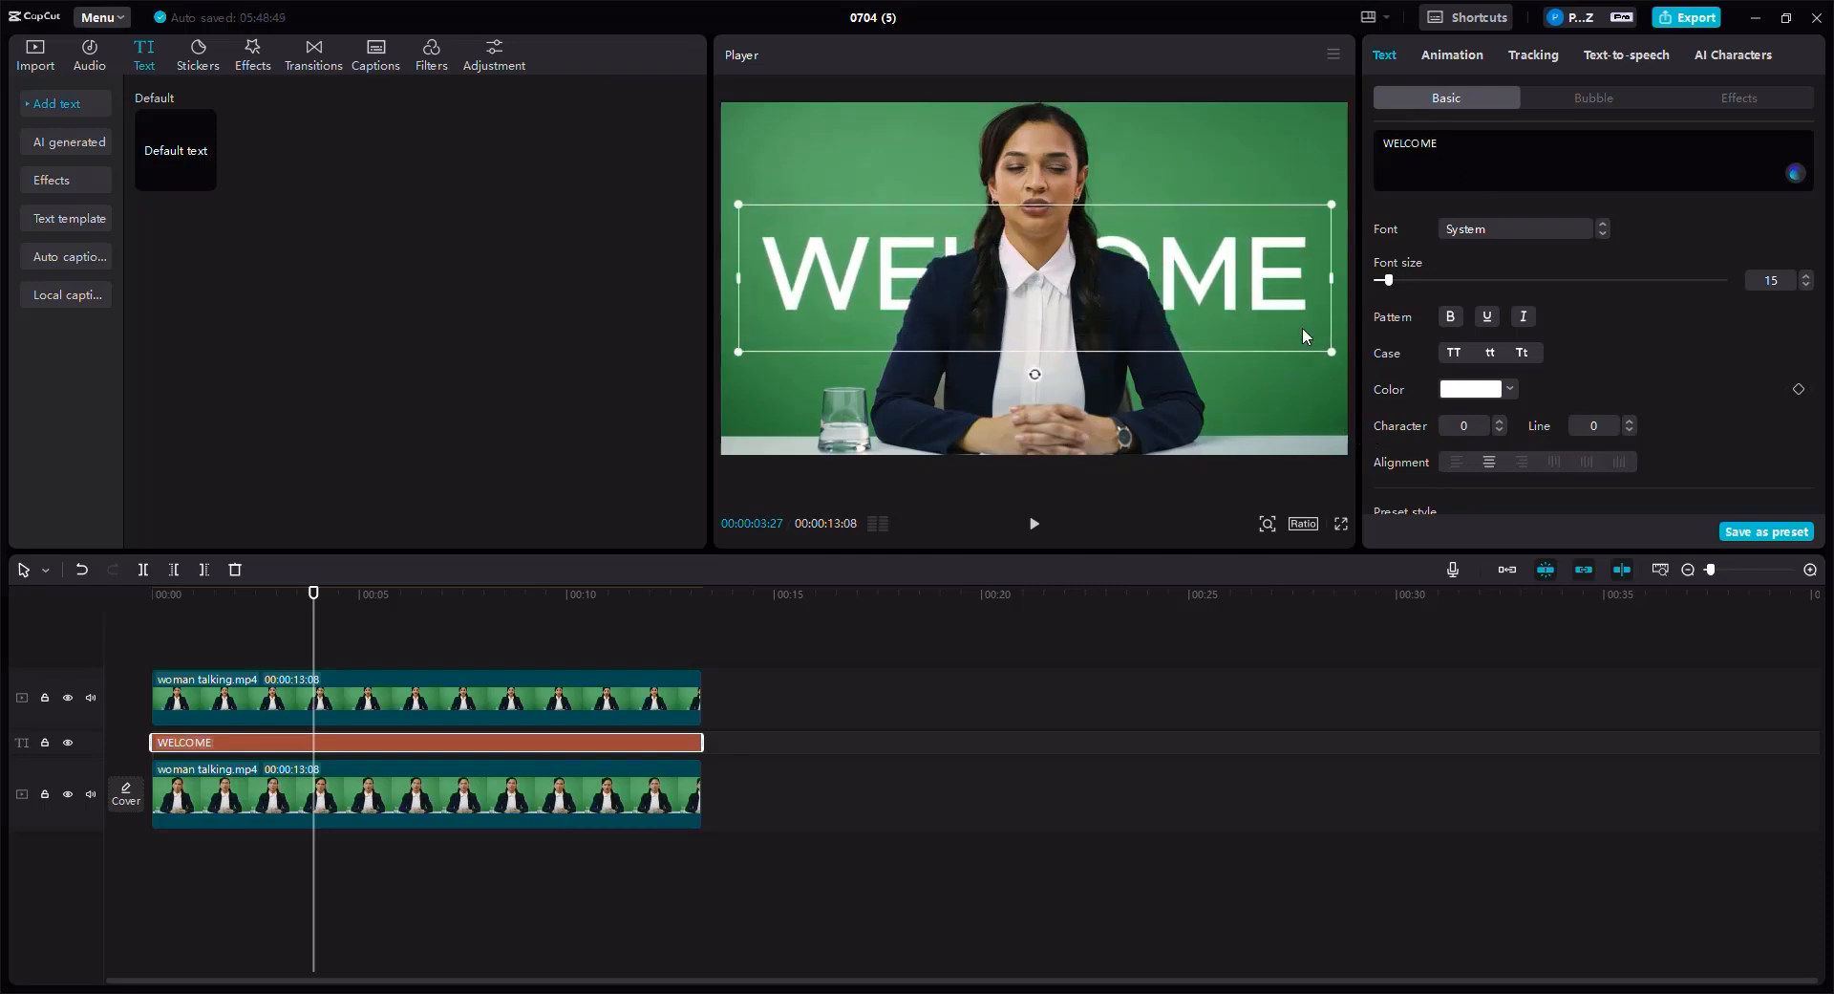
pyautogui.moveTo(1263, 212); pyautogui.dragTo(1269, 173)
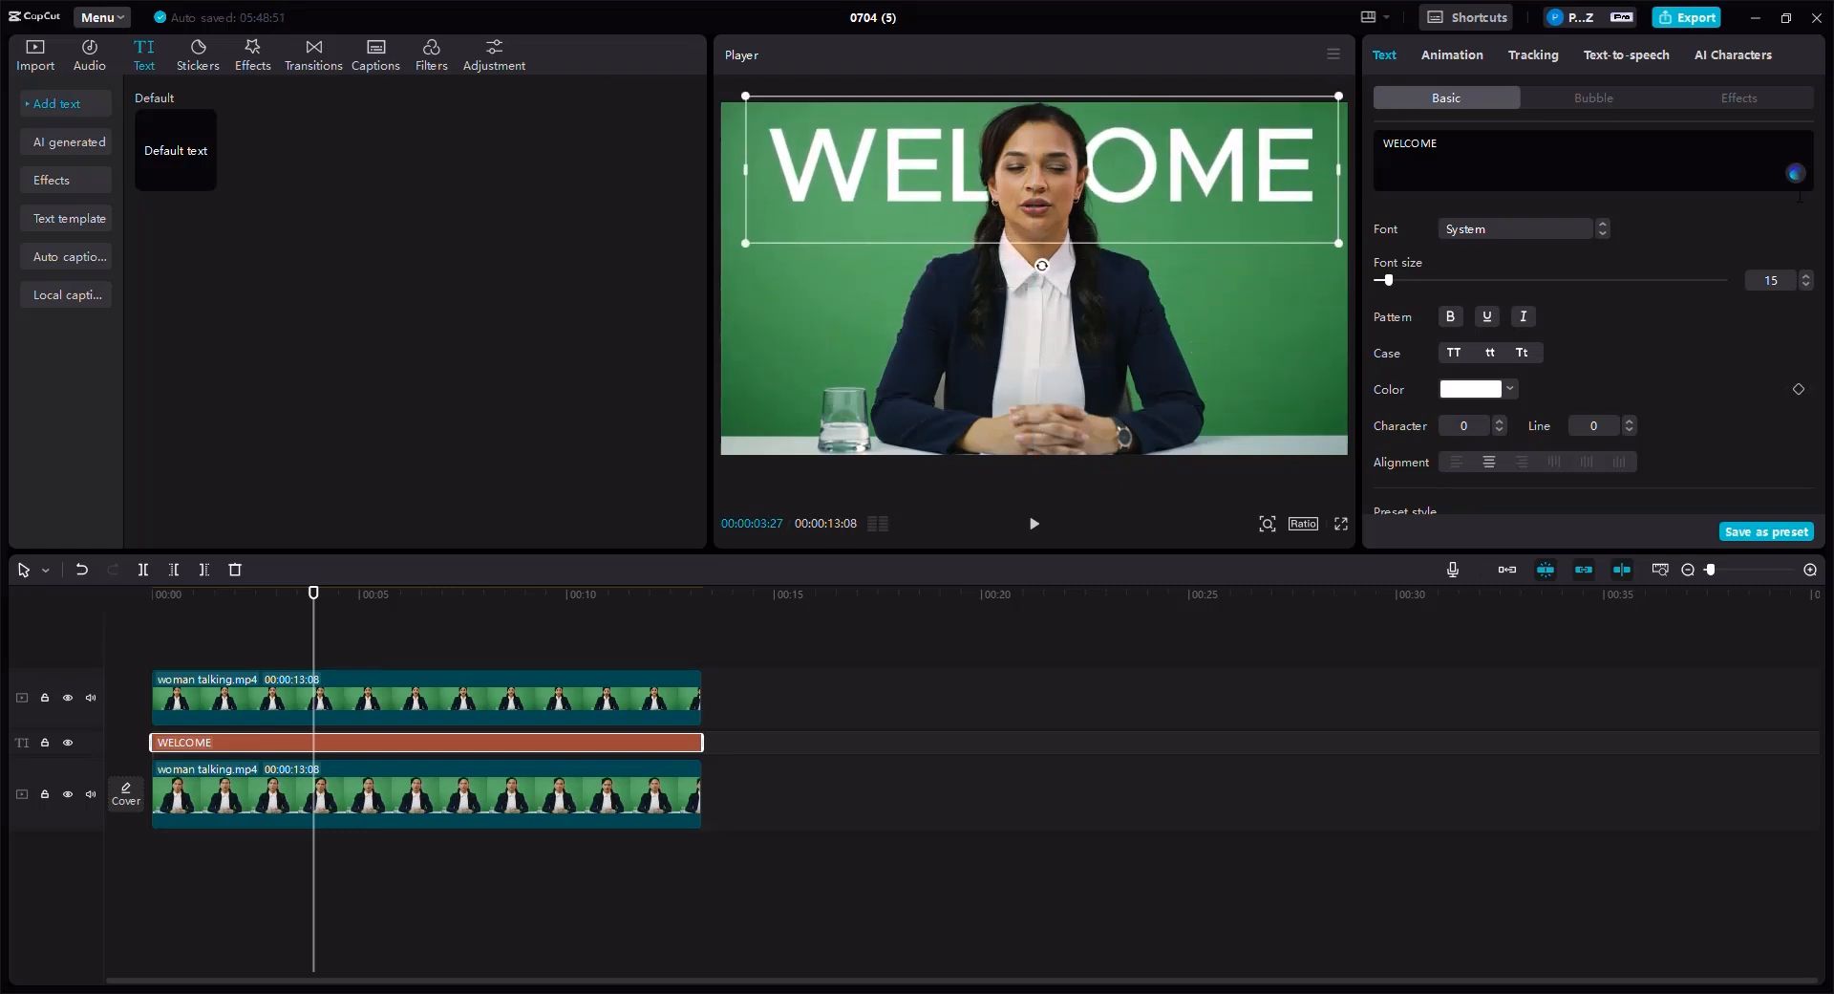
# - Try several text effects on WELCOME and settle on the cyan neon glow effect
pyautogui.click(1745, 100)
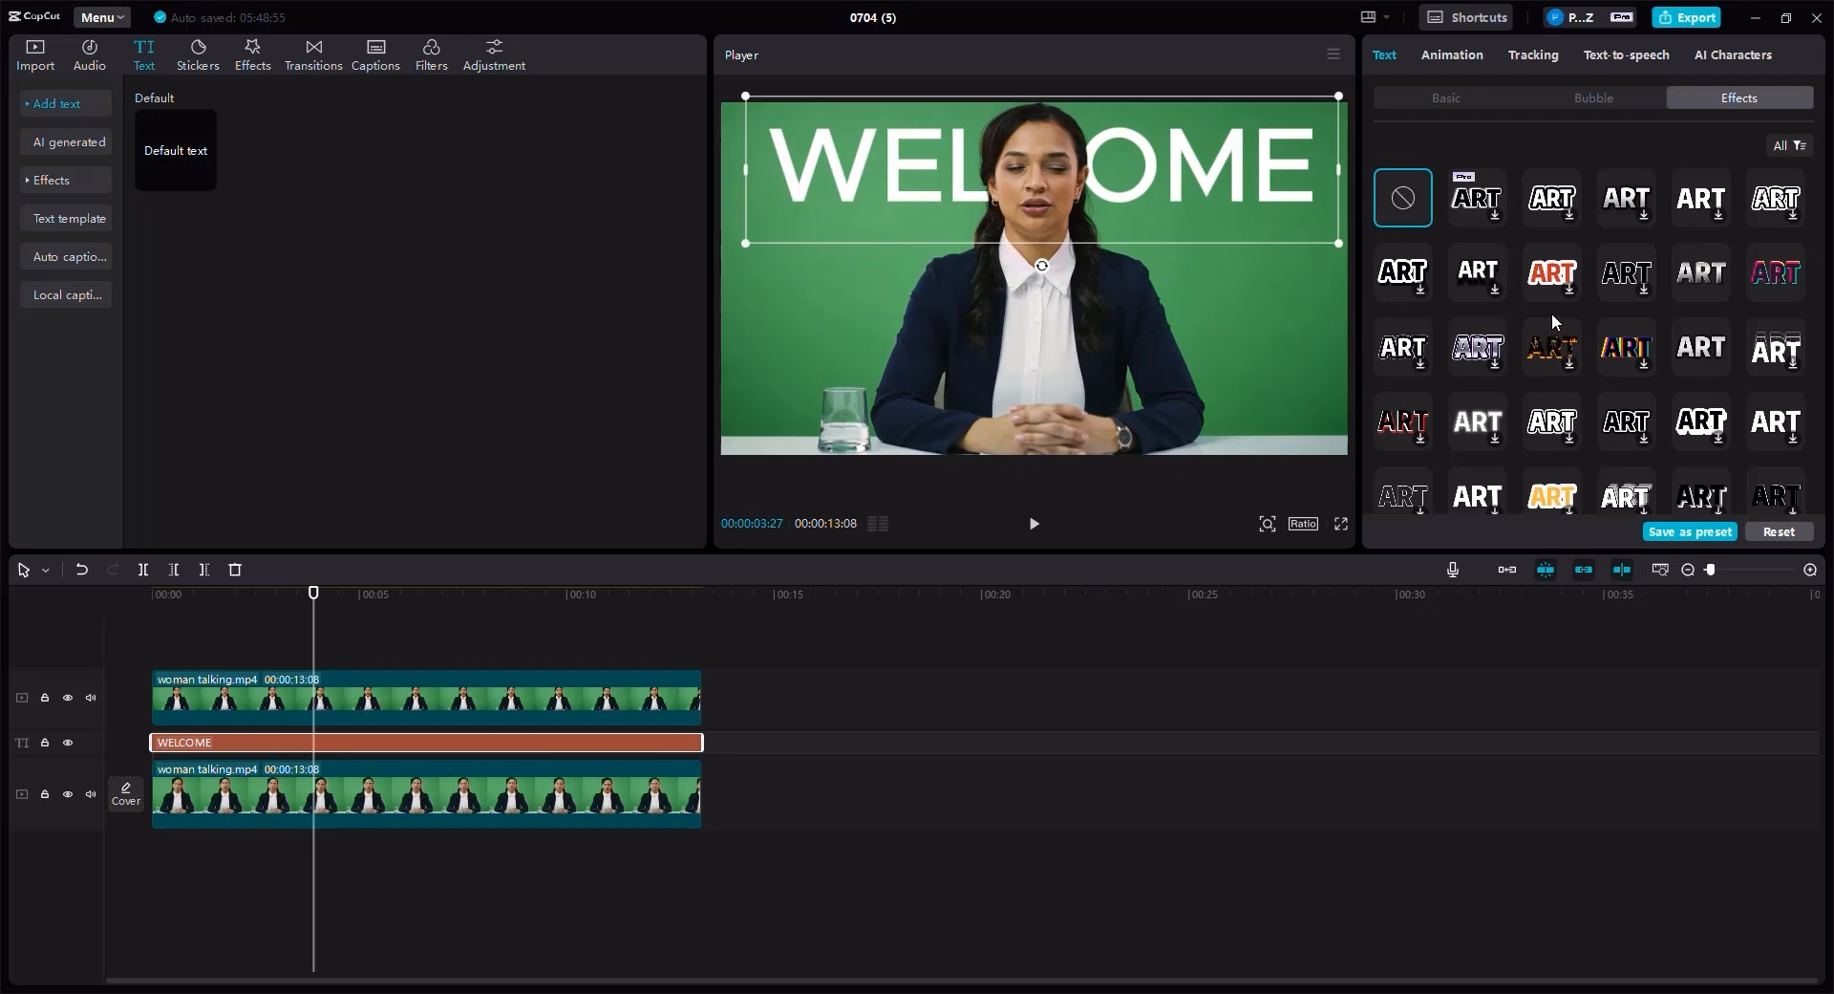
pyautogui.scroll(-3, 1553, 329)
pyautogui.scroll(-5, 1553, 322)
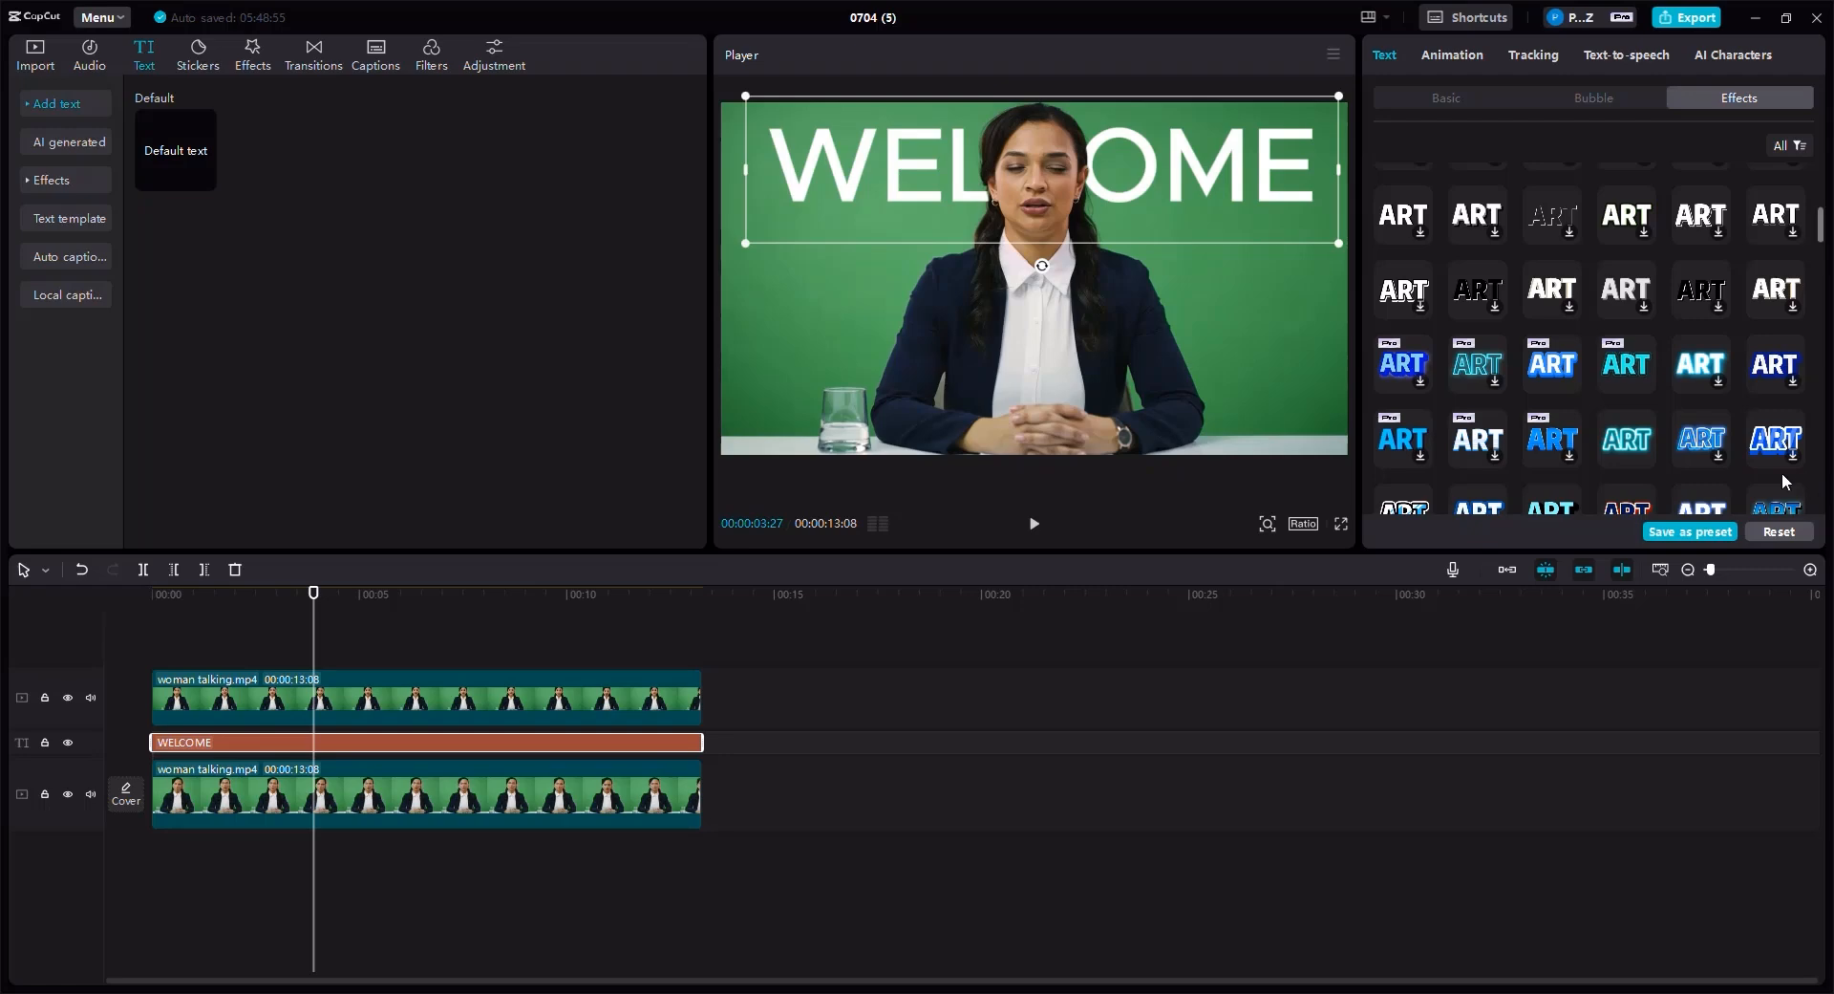
pyautogui.click(1774, 441)
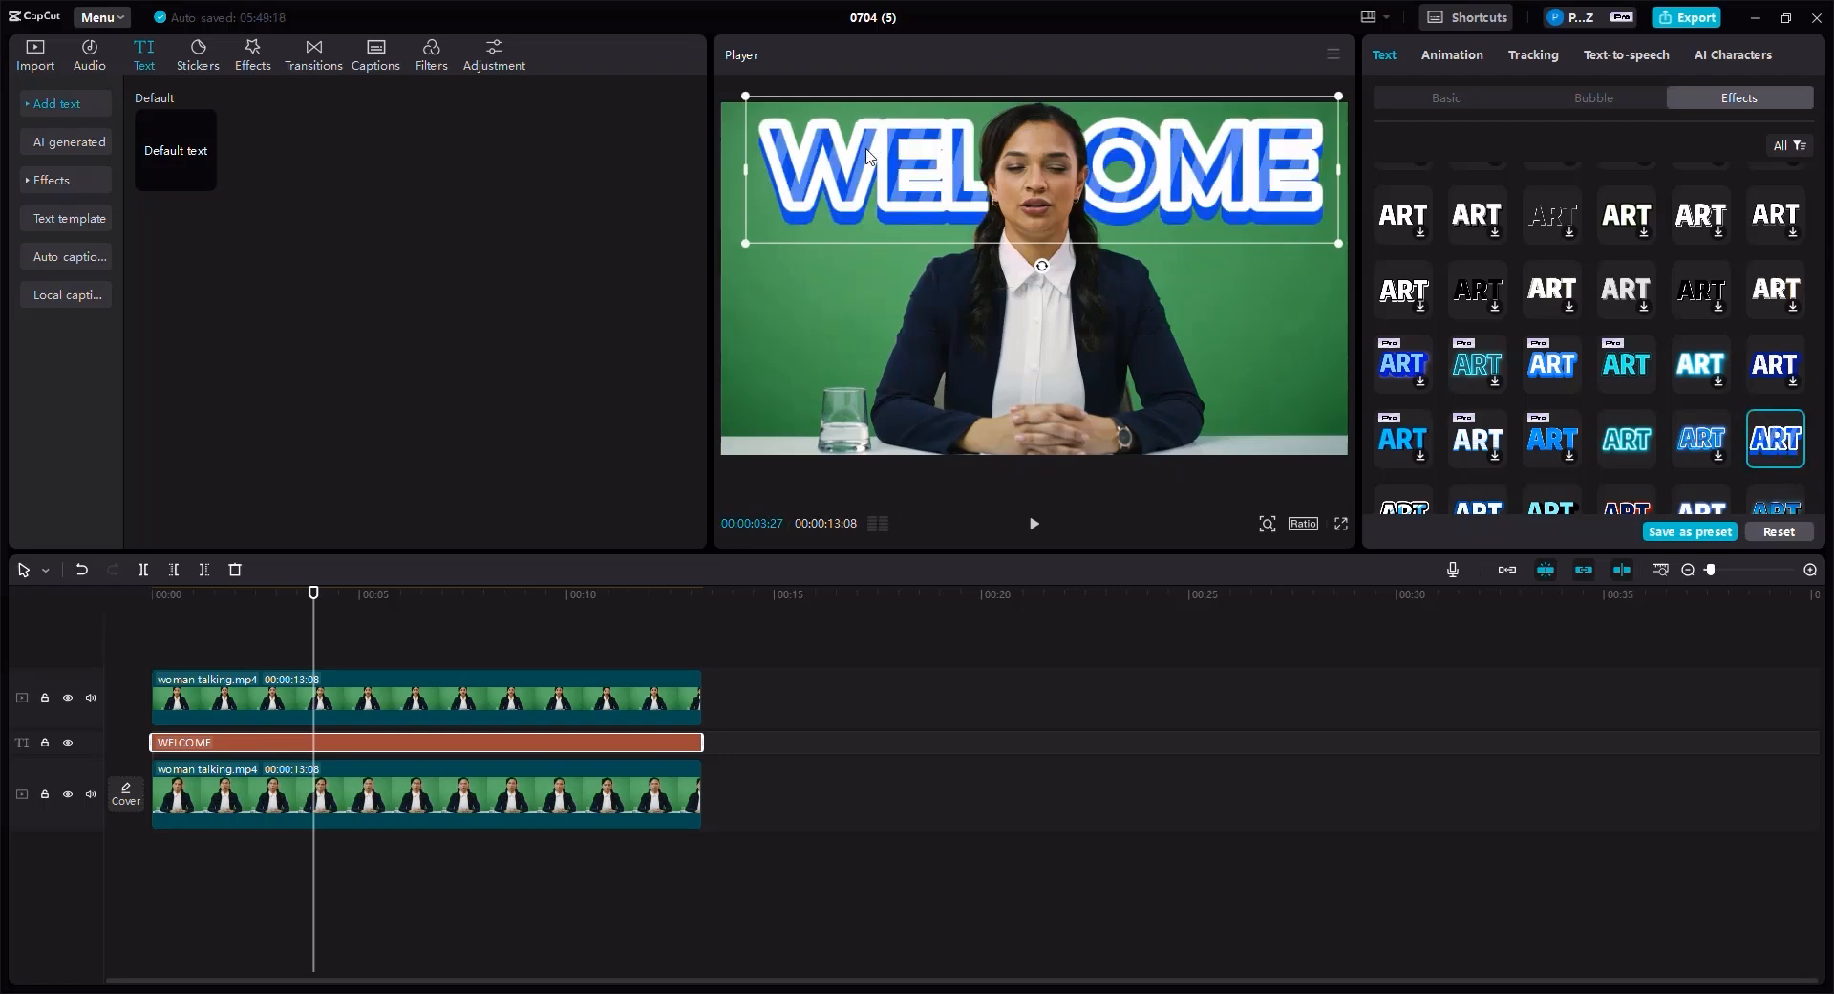
pyautogui.click(1698, 452)
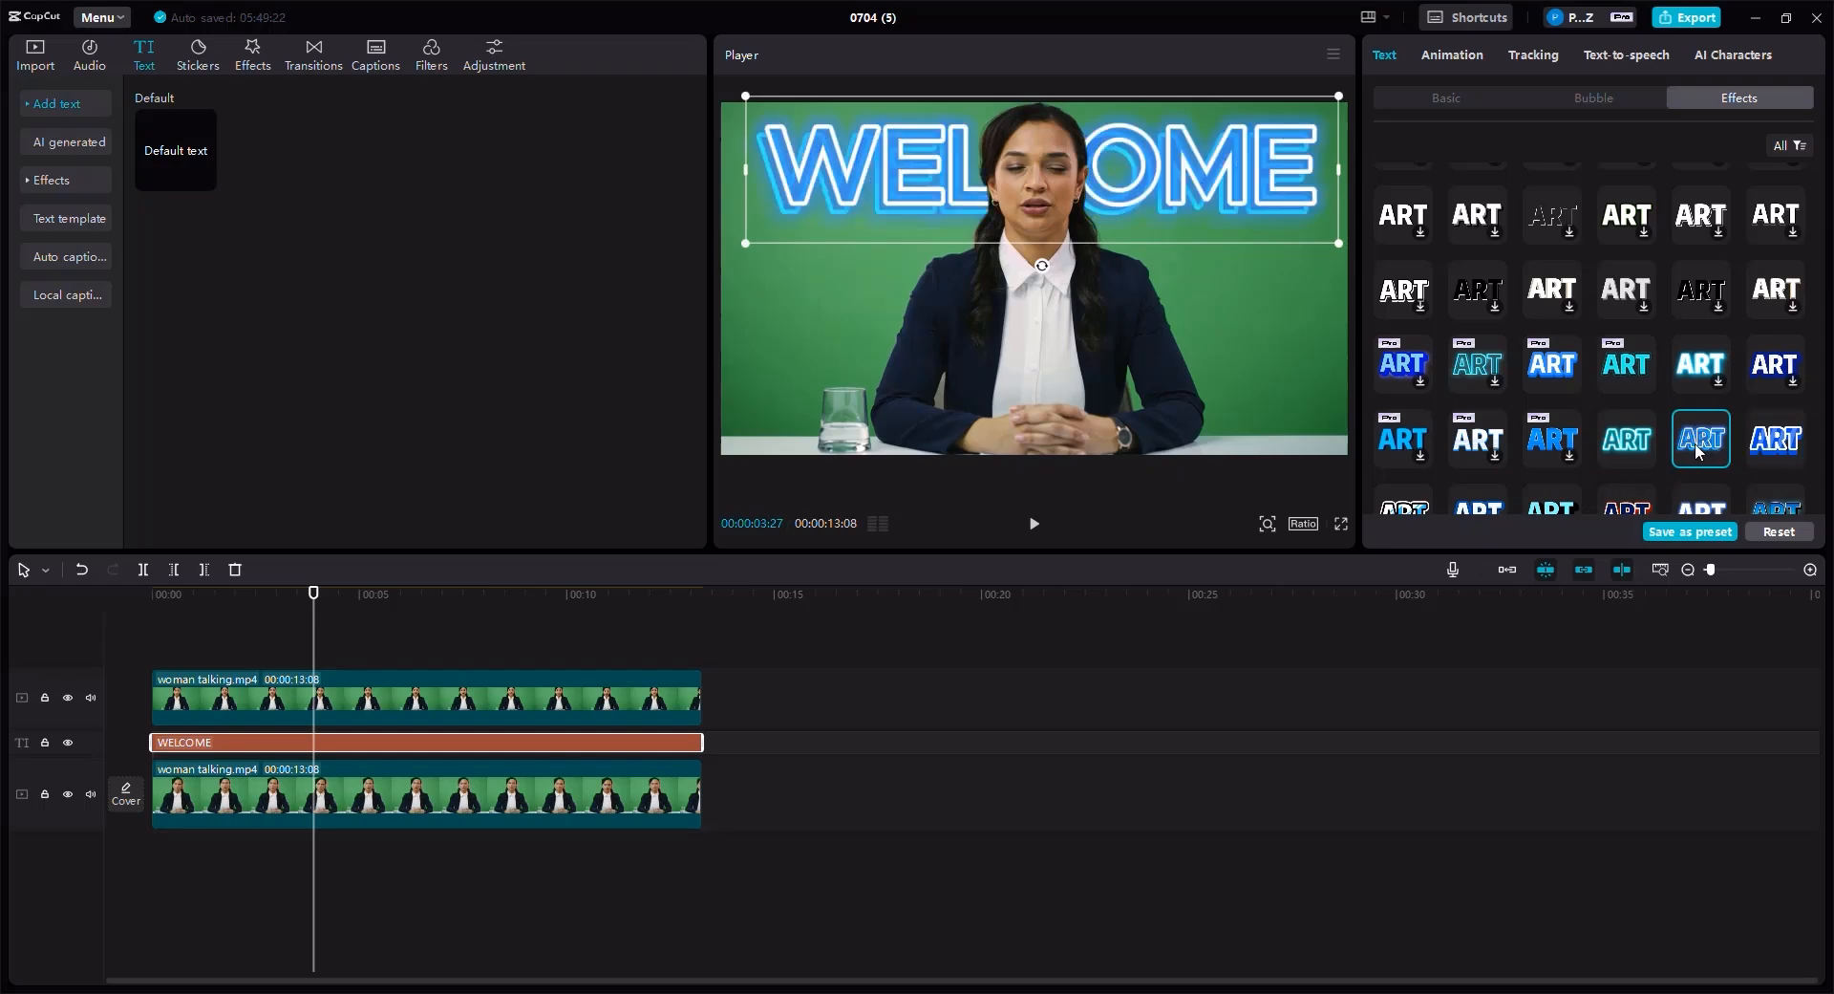
pyautogui.click(1631, 445)
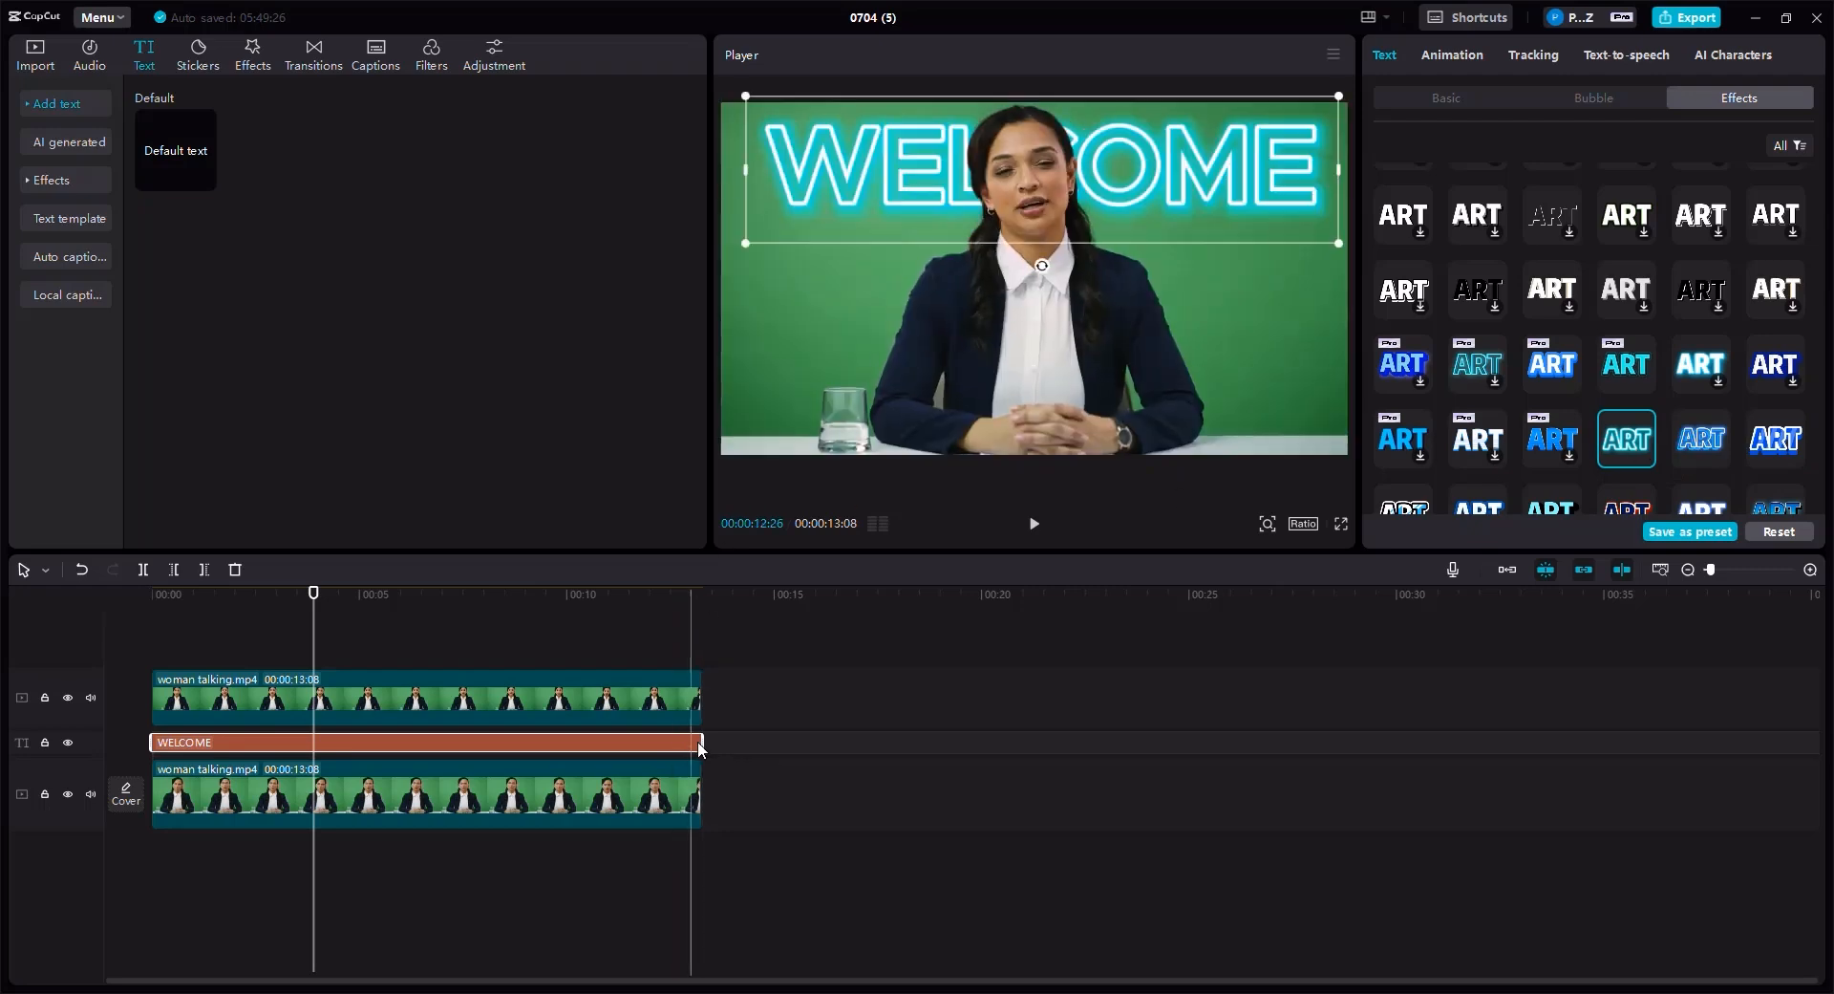
# - Trim the WELCOME text clip to end at about 2.4 seconds and play the video from the start to preview
pyautogui.moveTo(682, 739); pyautogui.dragTo(258, 755)
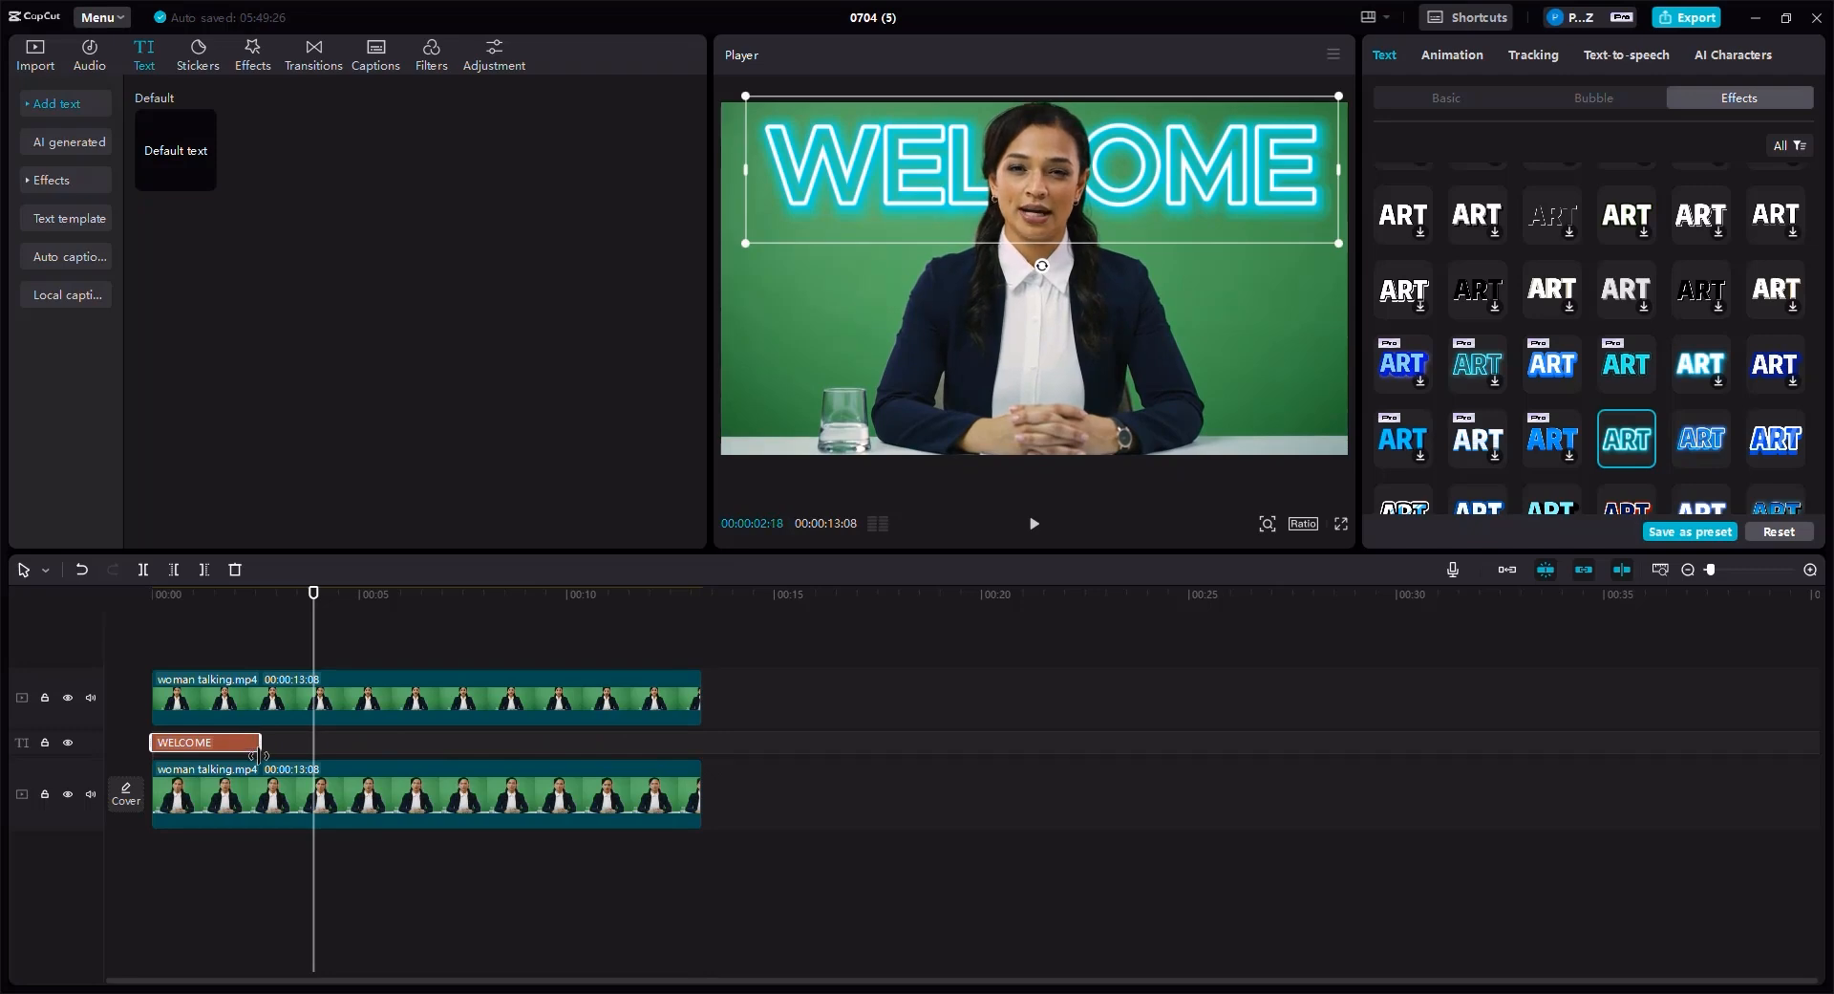
pyautogui.click(236, 595)
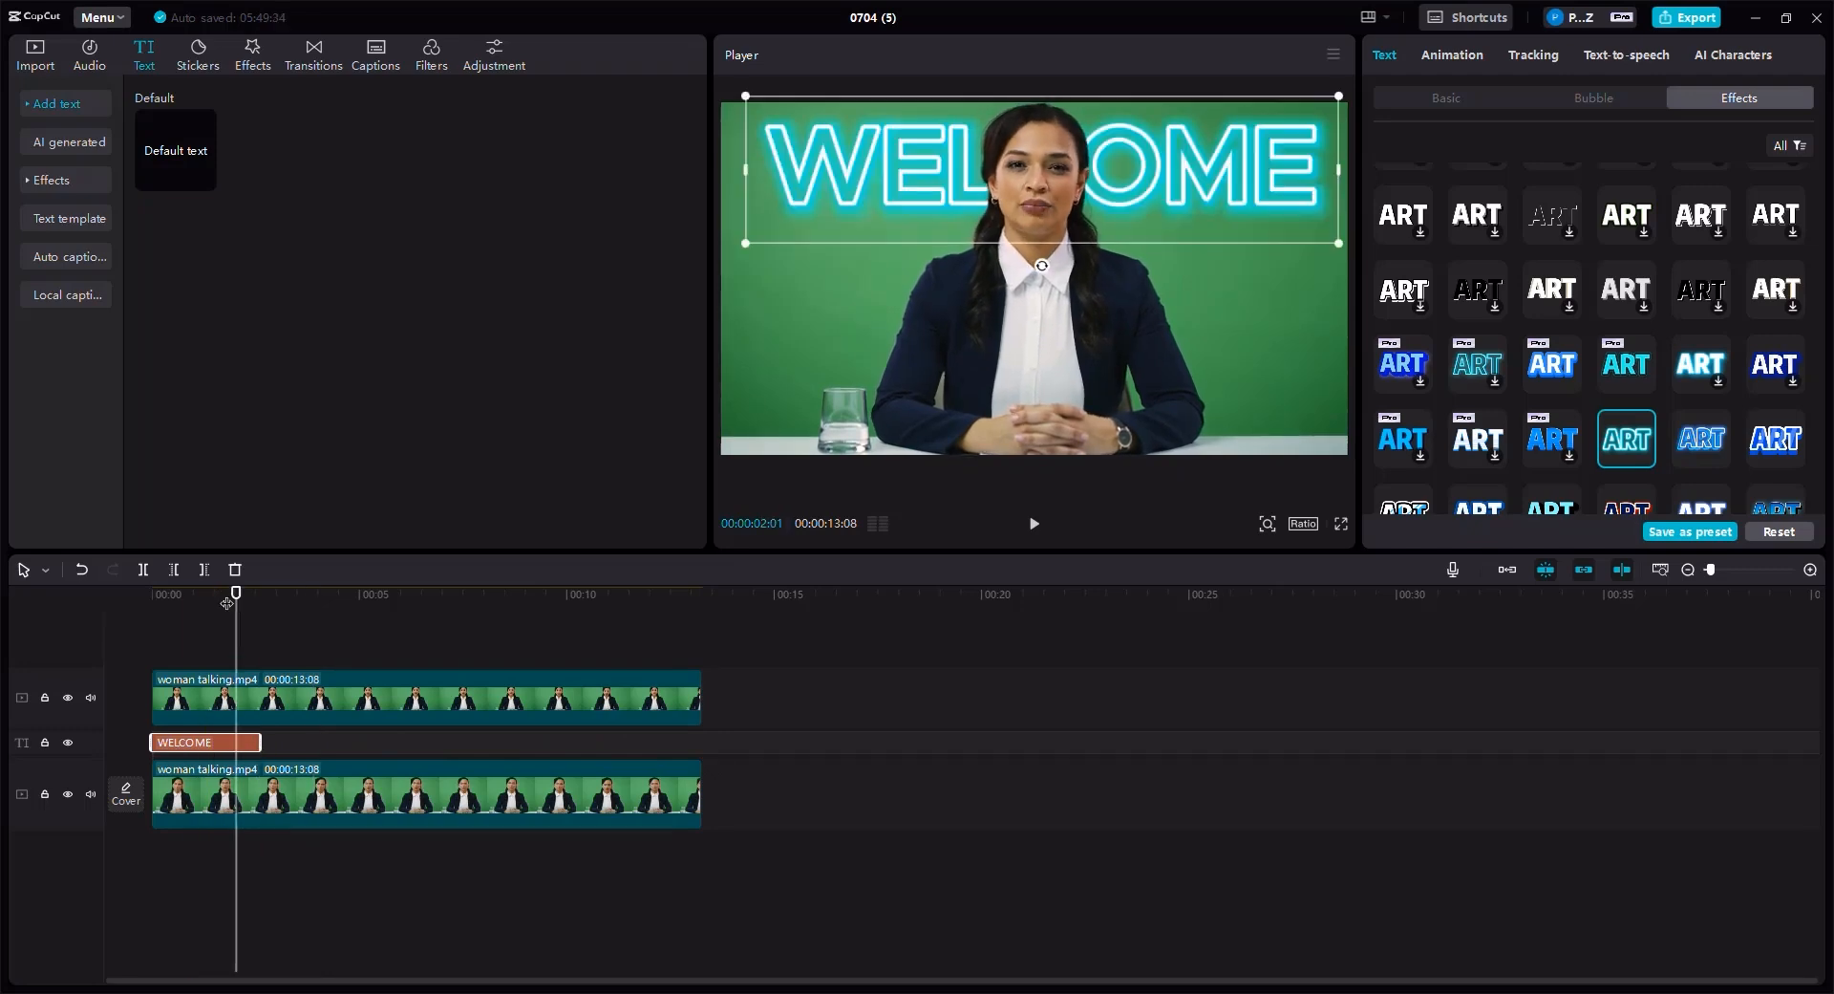
pyautogui.moveTo(229, 604); pyautogui.dragTo(152, 606)
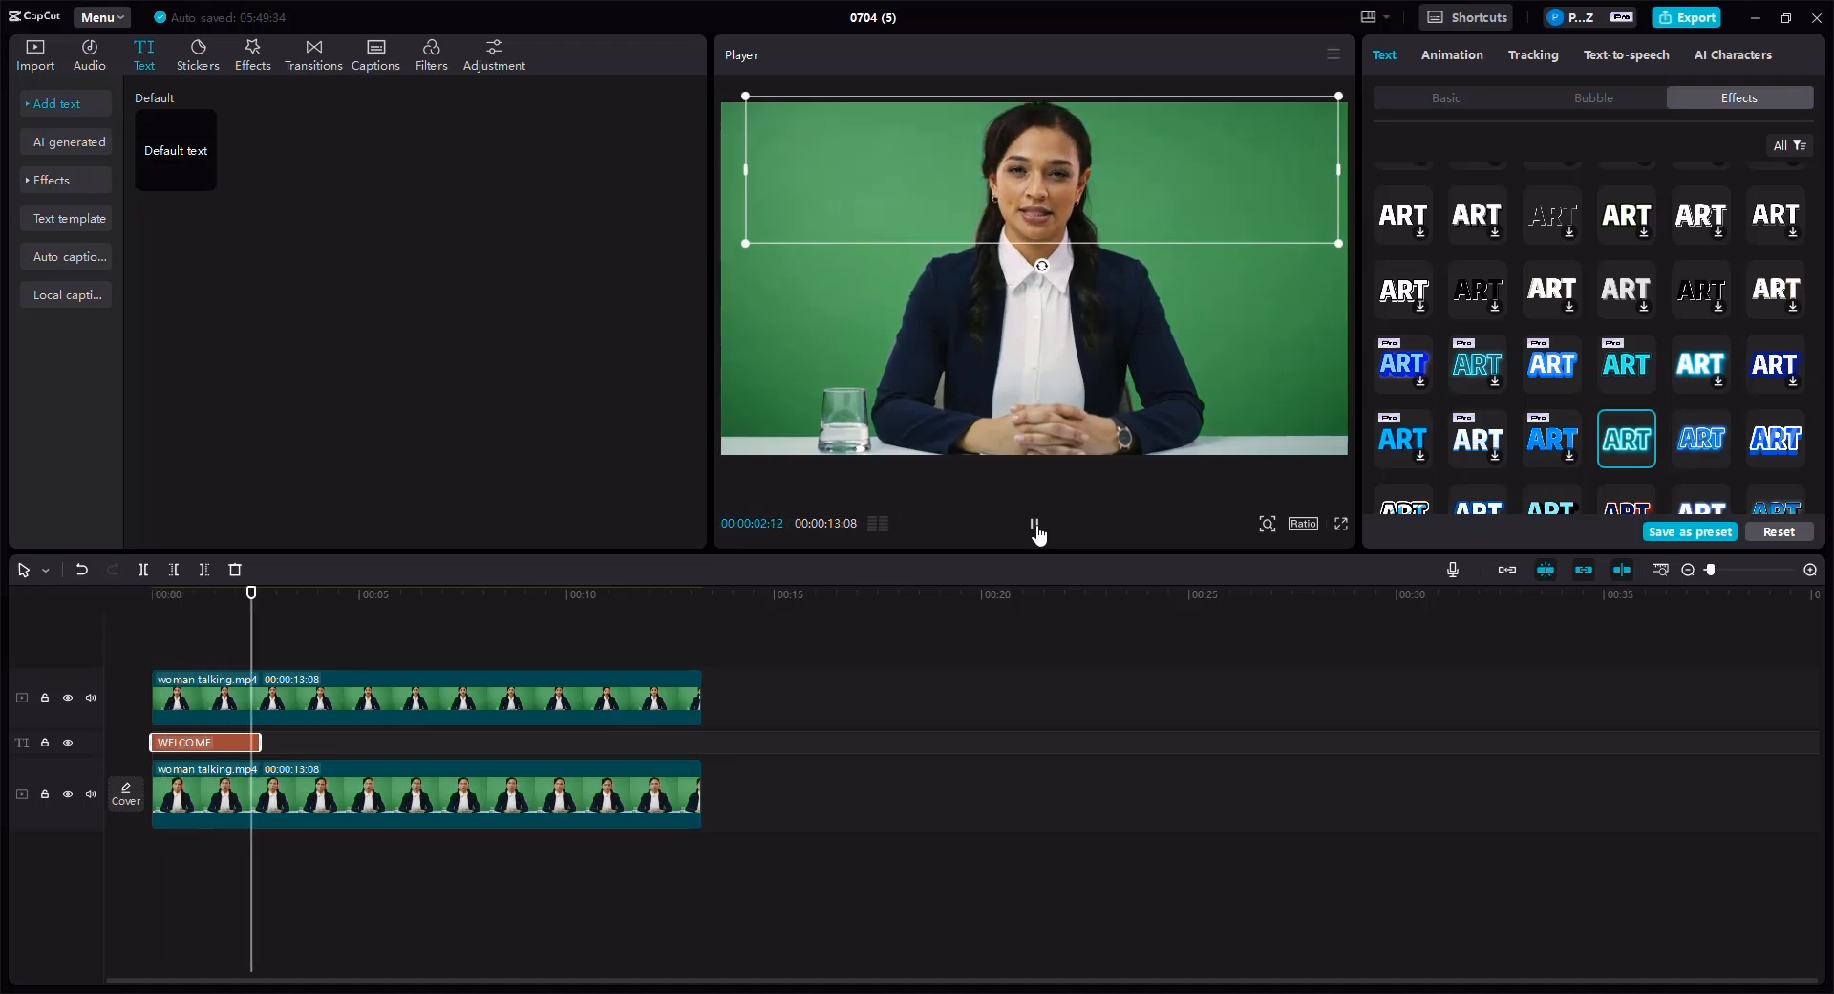
pyautogui.click(1035, 524)
pyautogui.click(221, 757)
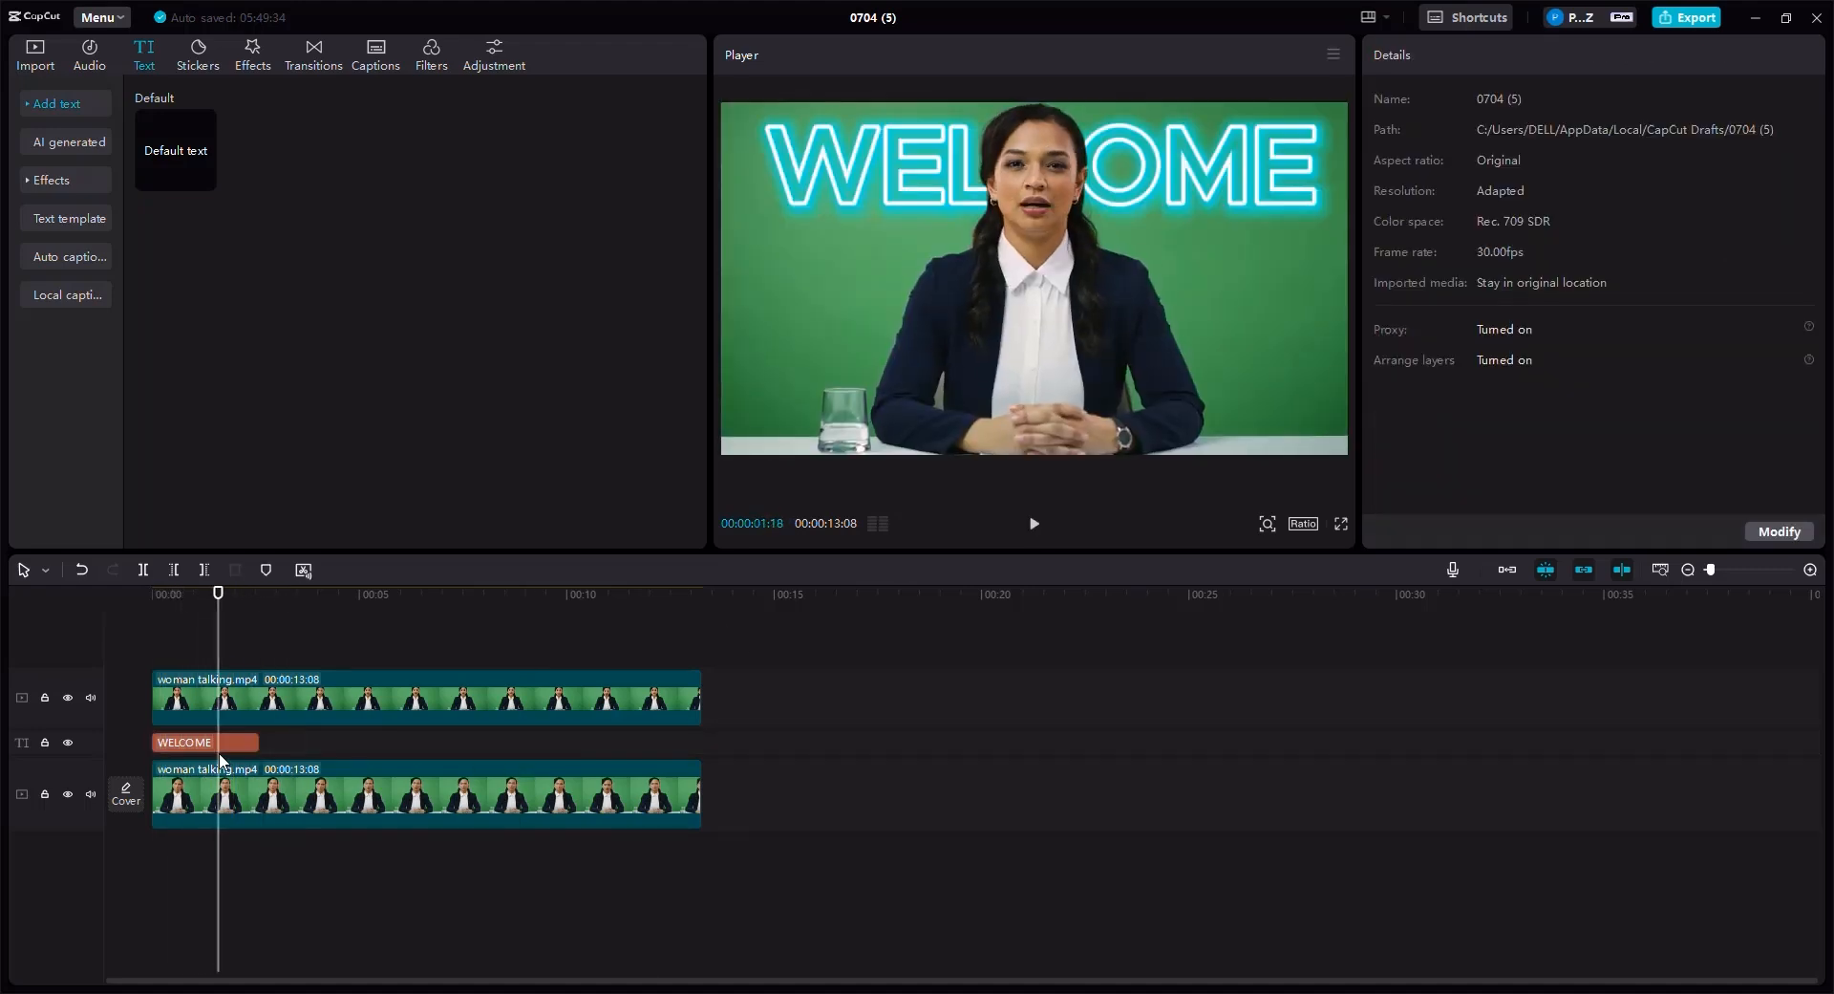
# - Try the Glitch in-animation on the WELCOME text and preview it
pyautogui.click(218, 746)
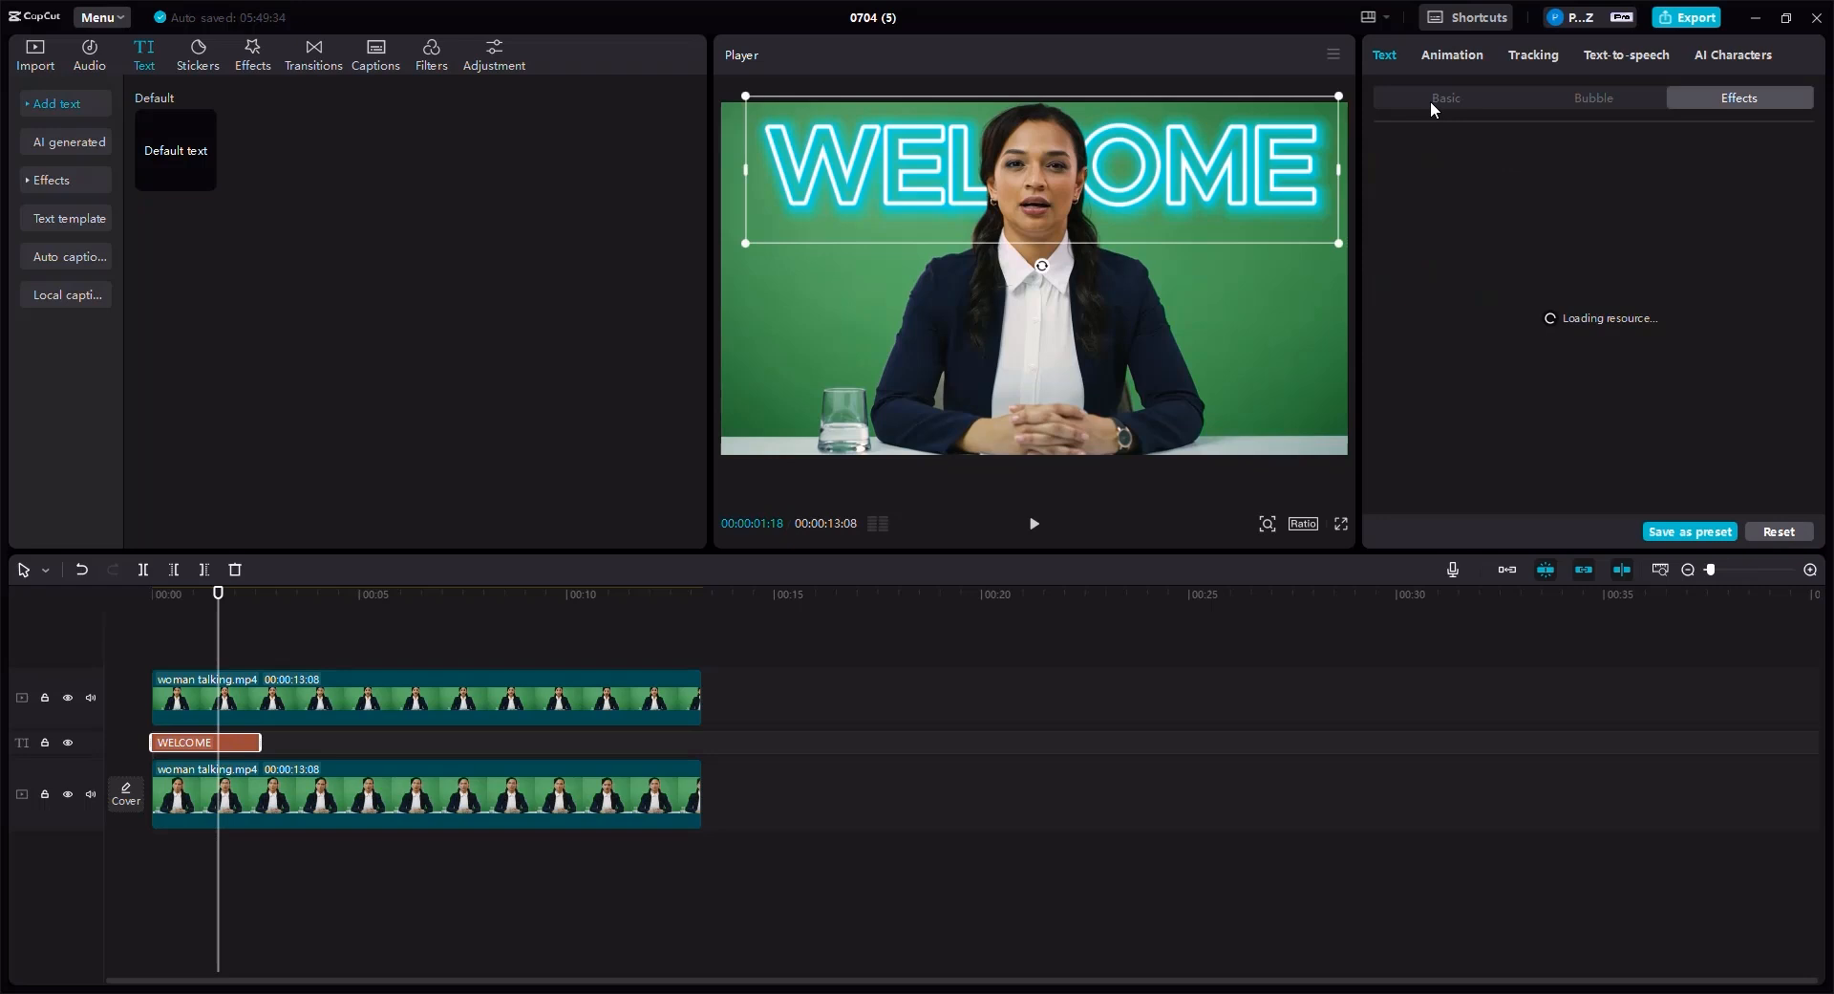
pyautogui.click(1453, 55)
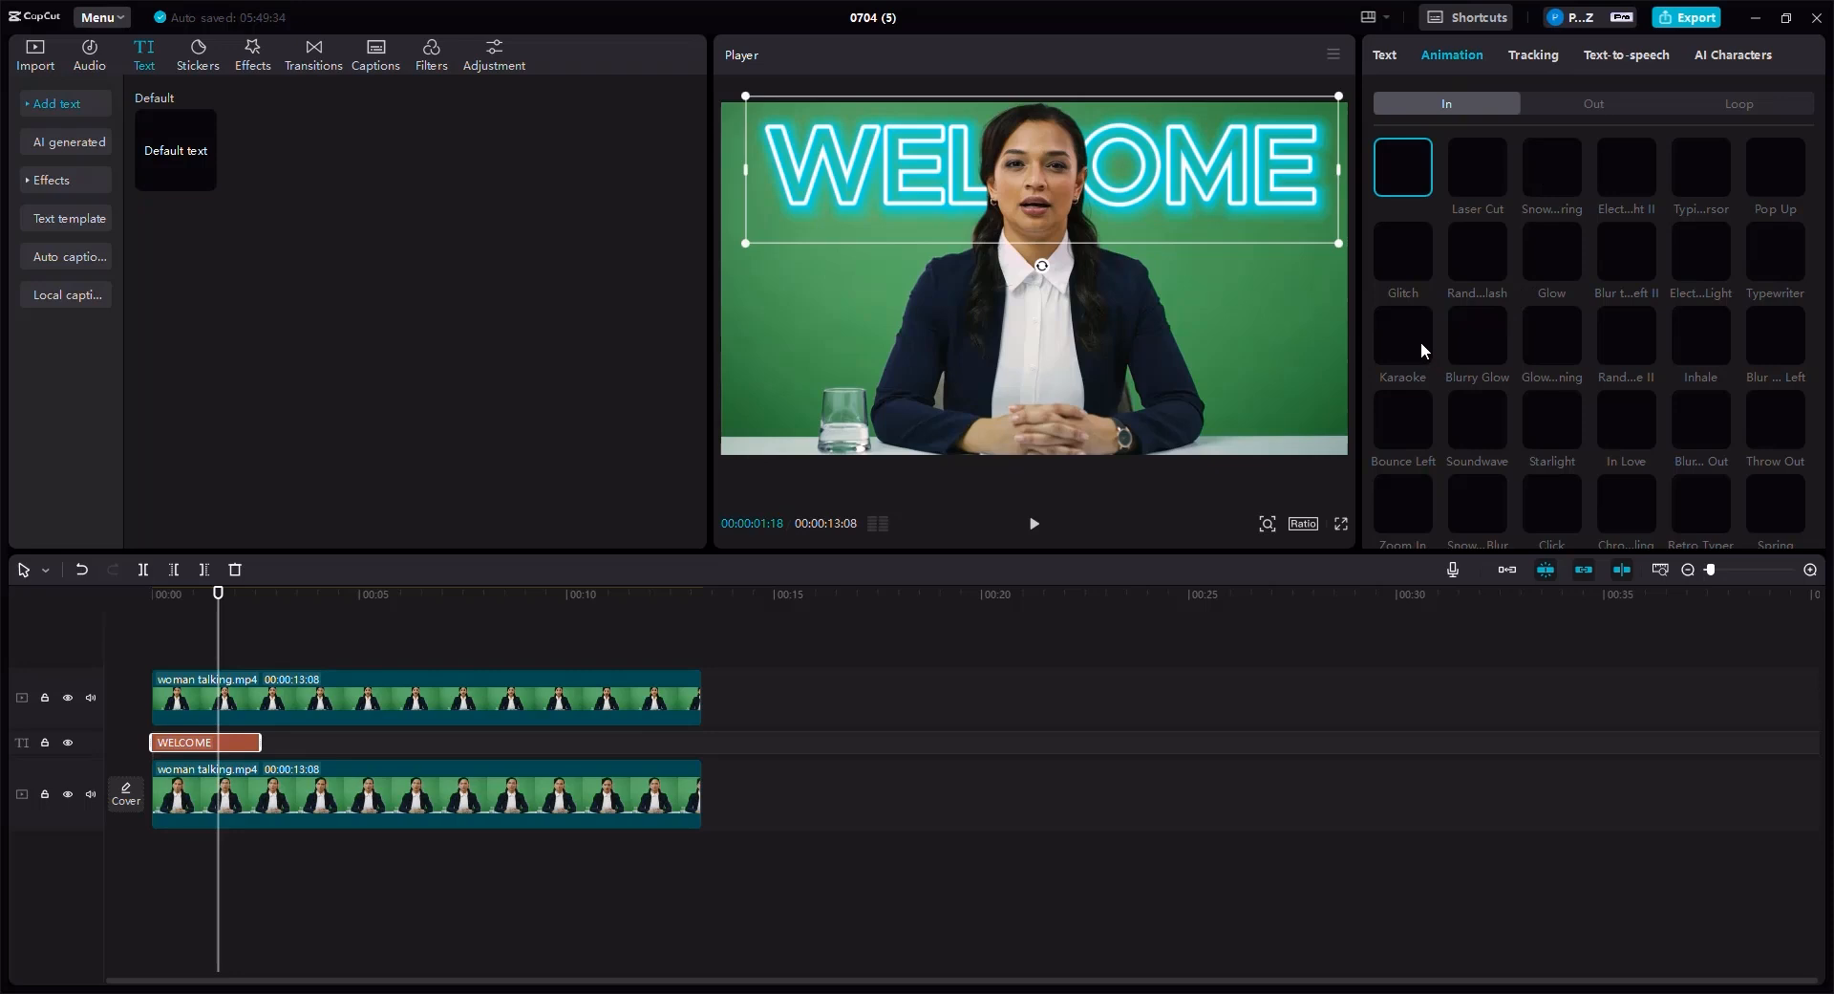
pyautogui.click(1408, 260)
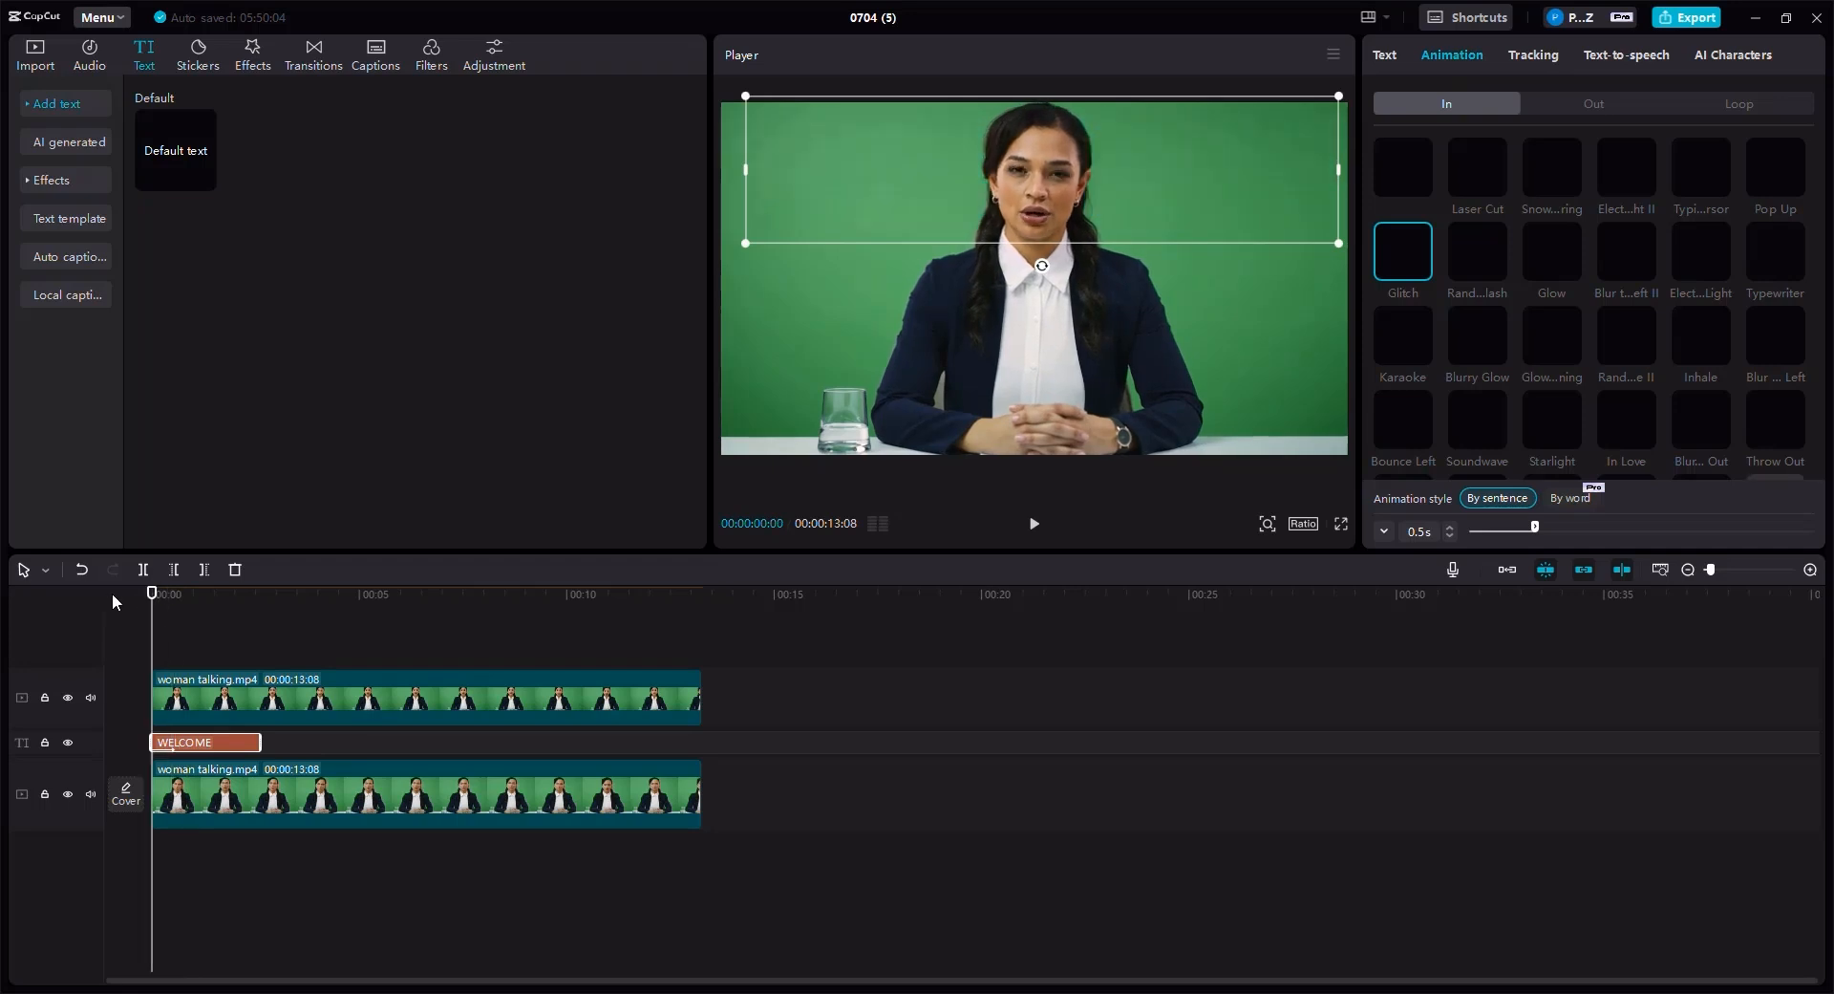
pyautogui.click(1034, 523)
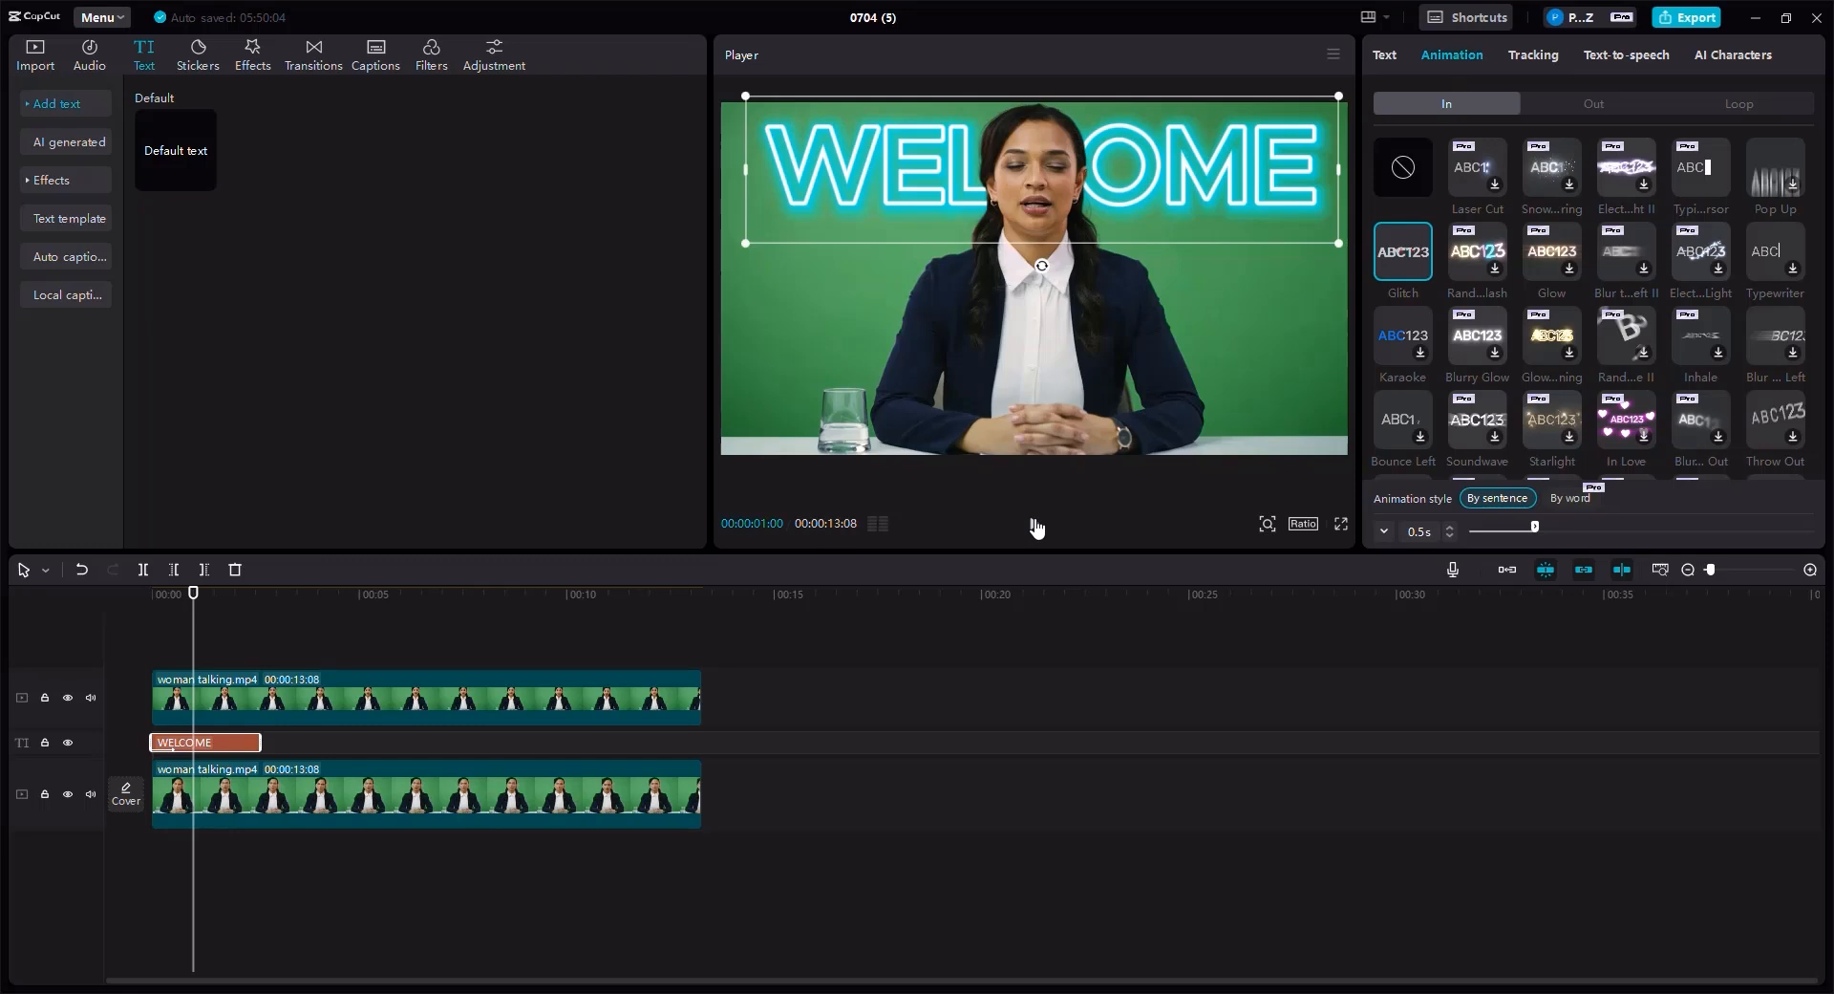
# - Apply the Elect...ht II in-animation to the WELCOME text and play it from the start to preview
pyautogui.click(1635, 184)
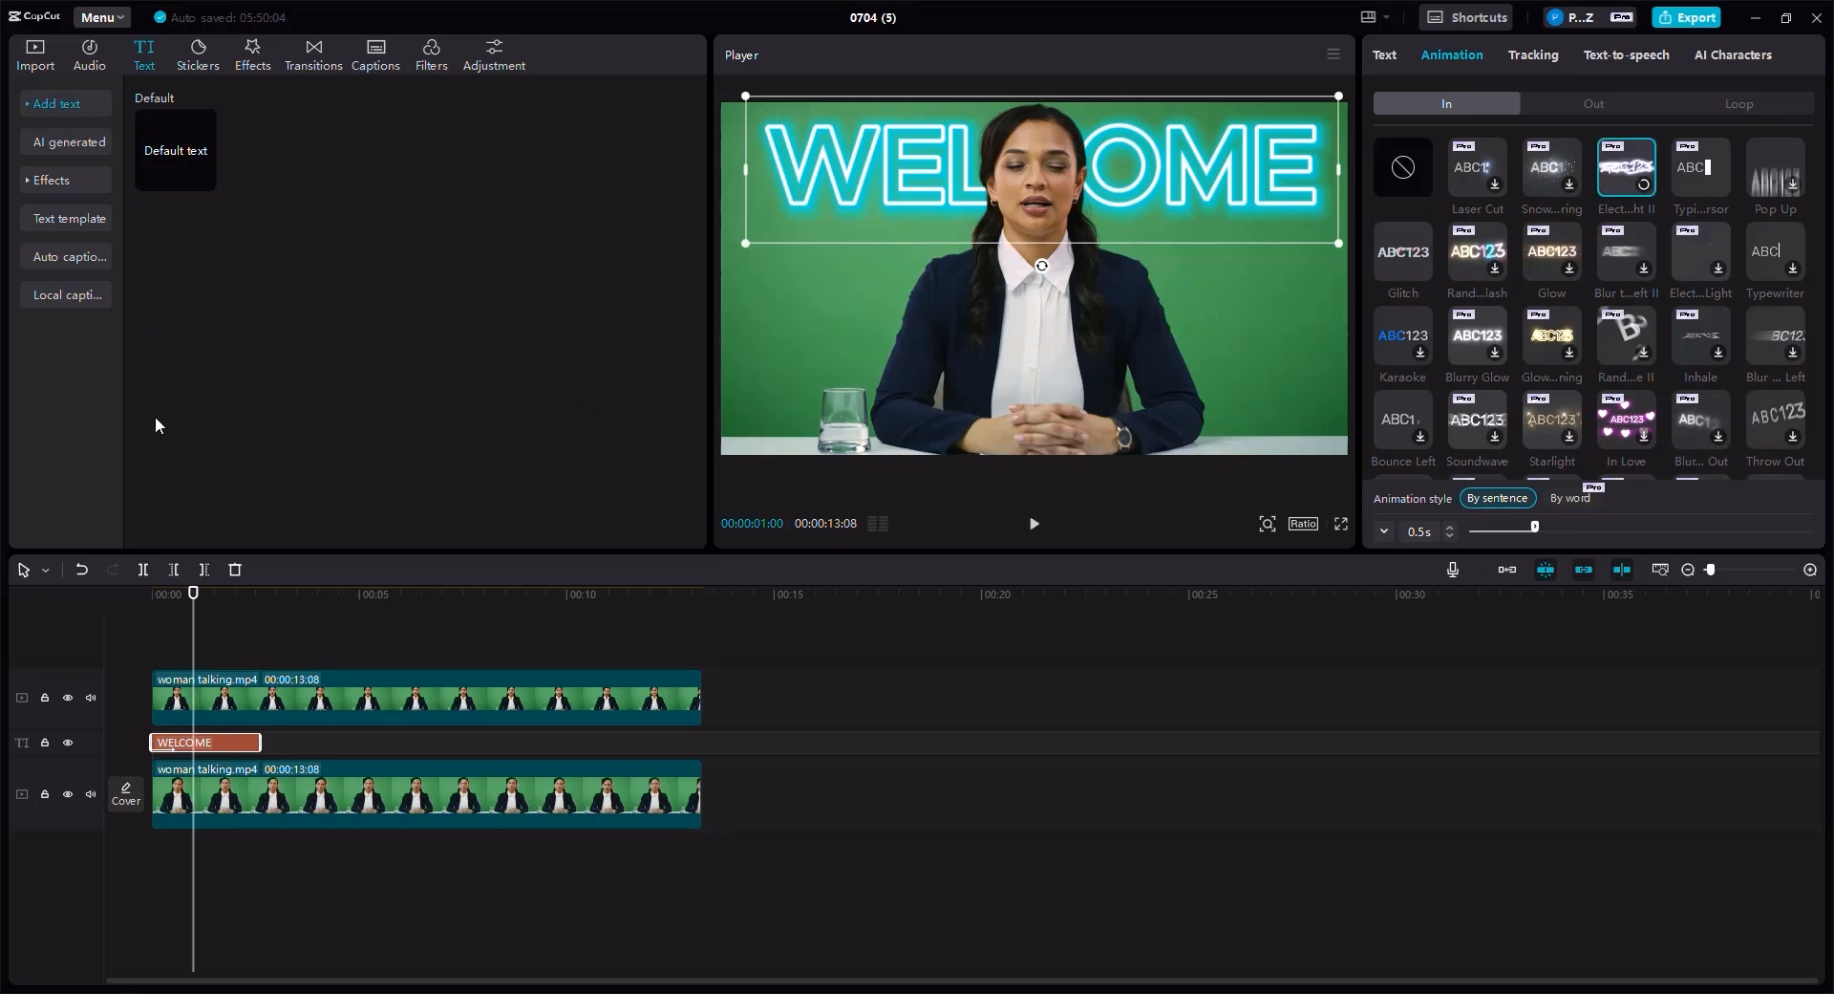
pyautogui.click(158, 610)
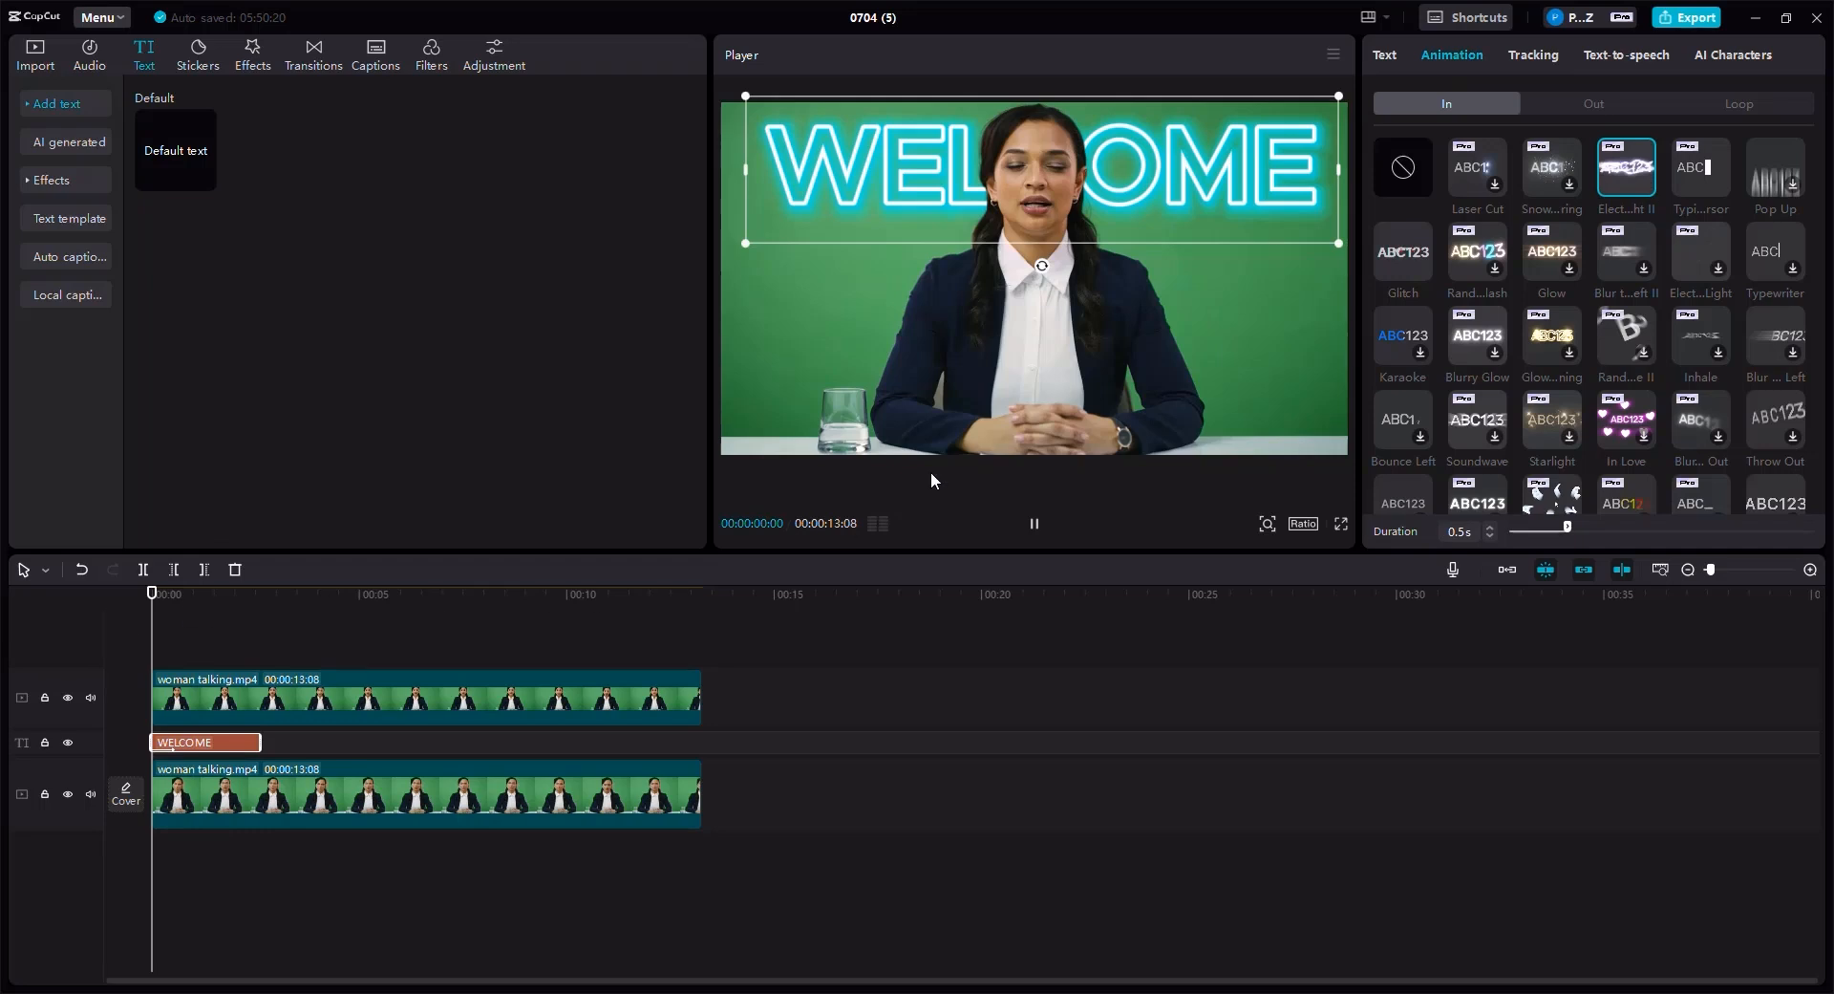
pyautogui.click(1034, 526)
pyautogui.click(1041, 529)
pyautogui.click(1035, 523)
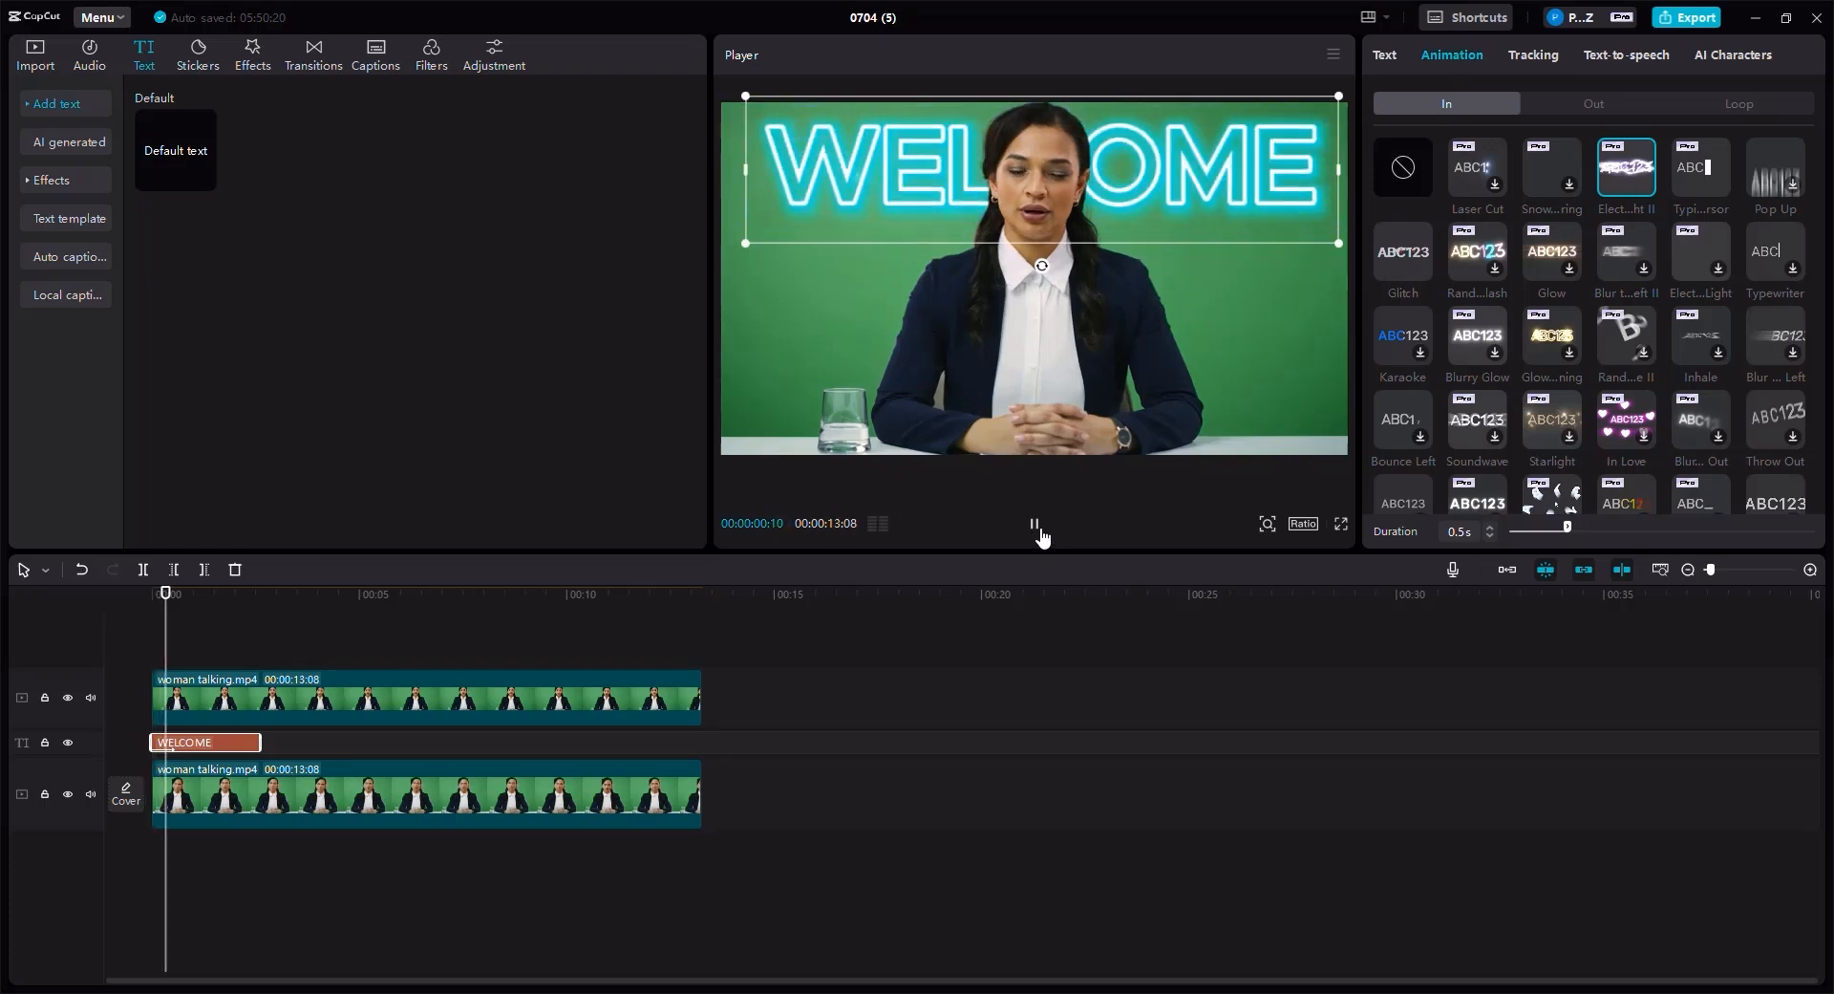
pyautogui.click(1035, 525)
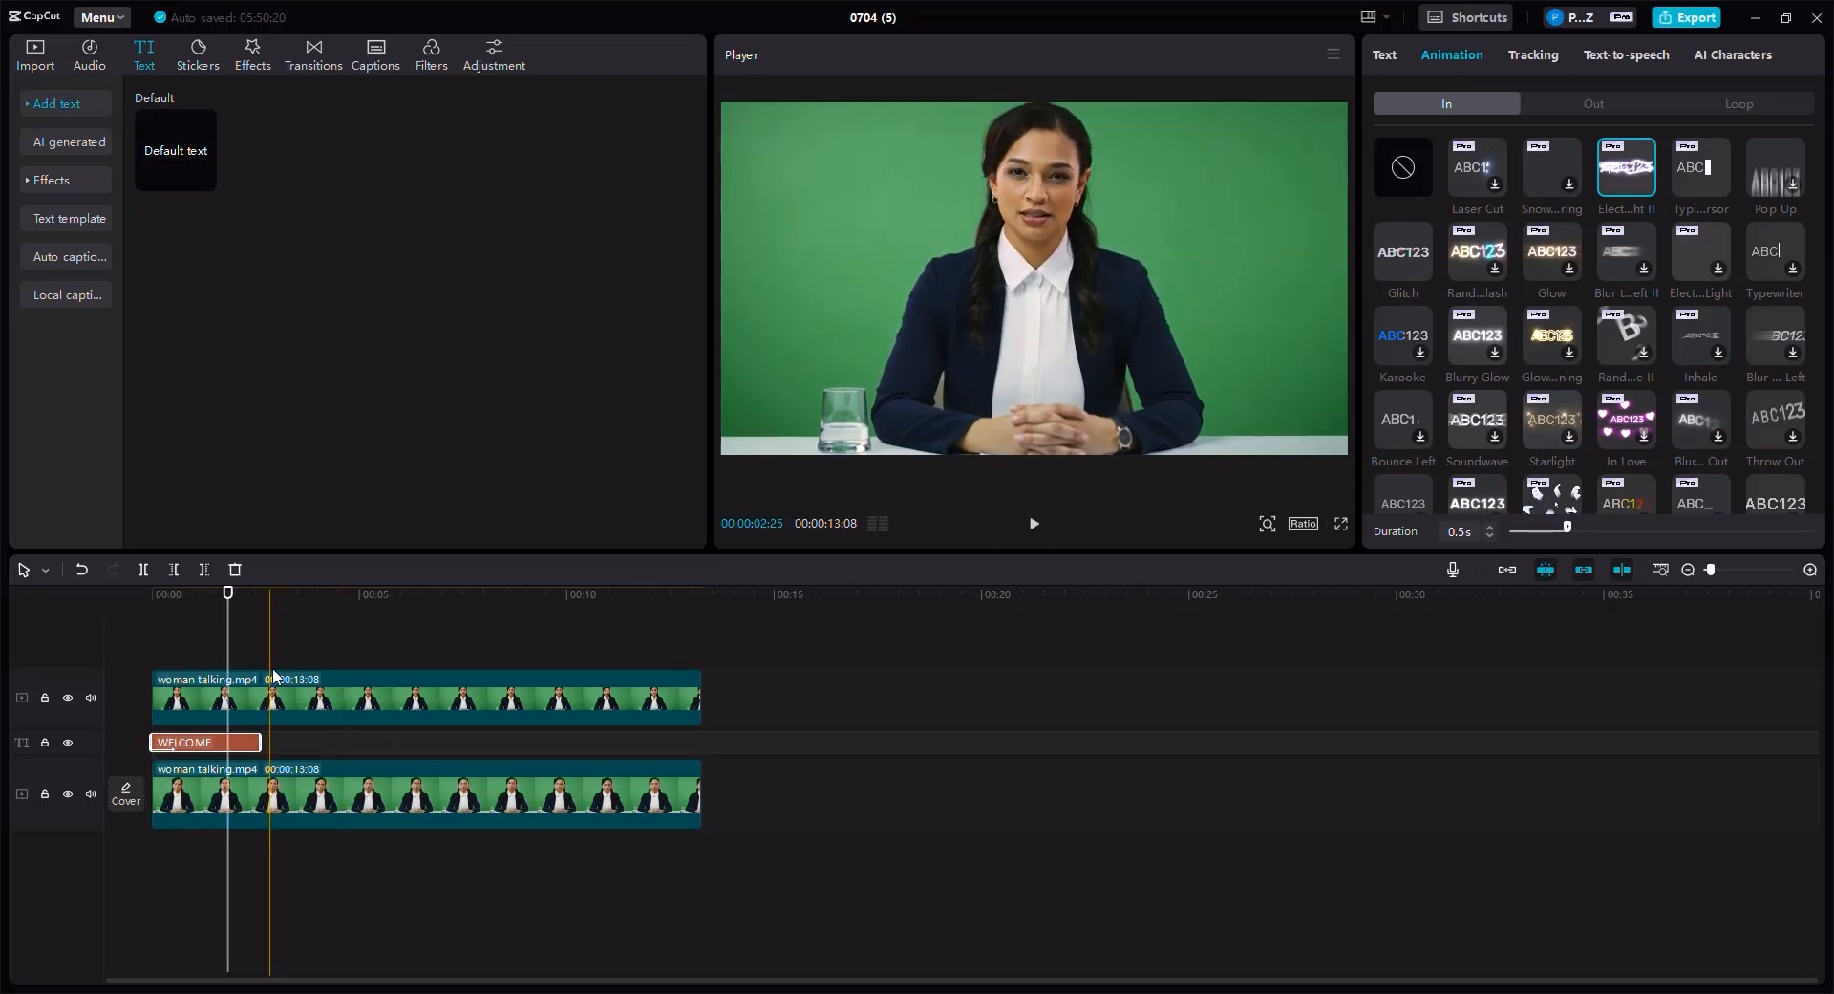
# - Apply the Glitch out-animation to WELCOME and extend its clip to end at about 3.9 seconds
pyautogui.click(1574, 99)
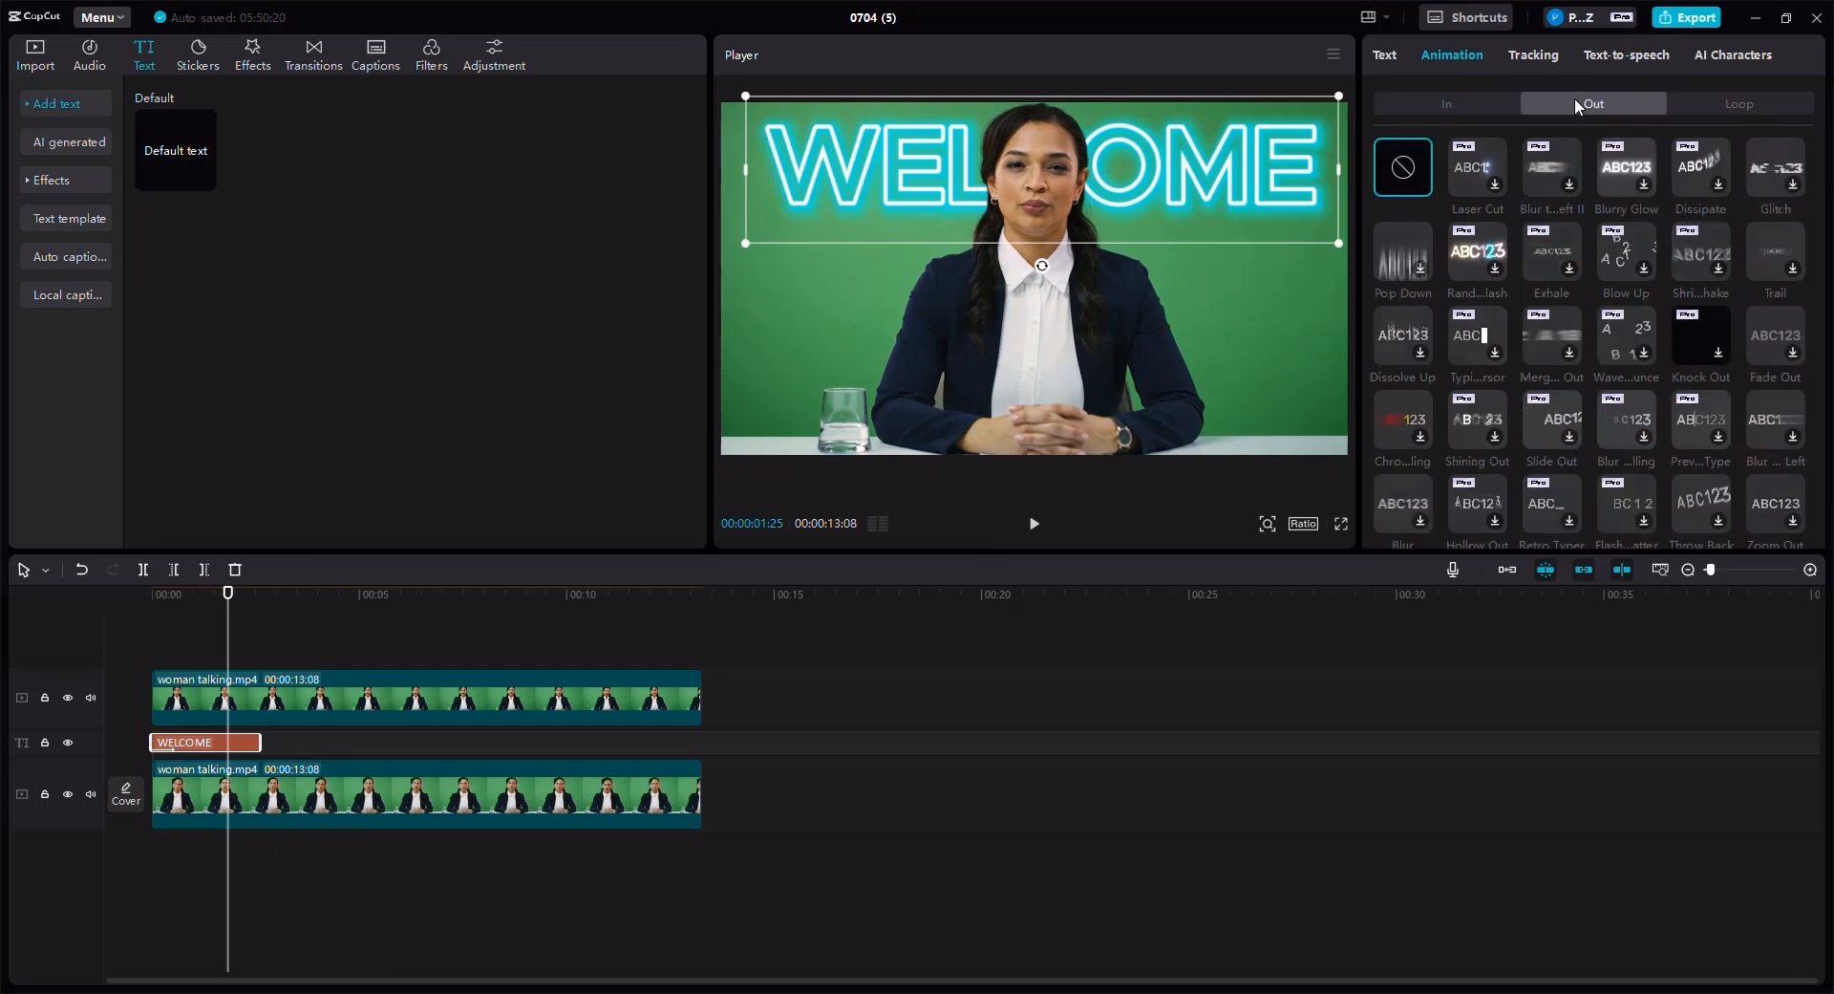
pyautogui.click(1775, 168)
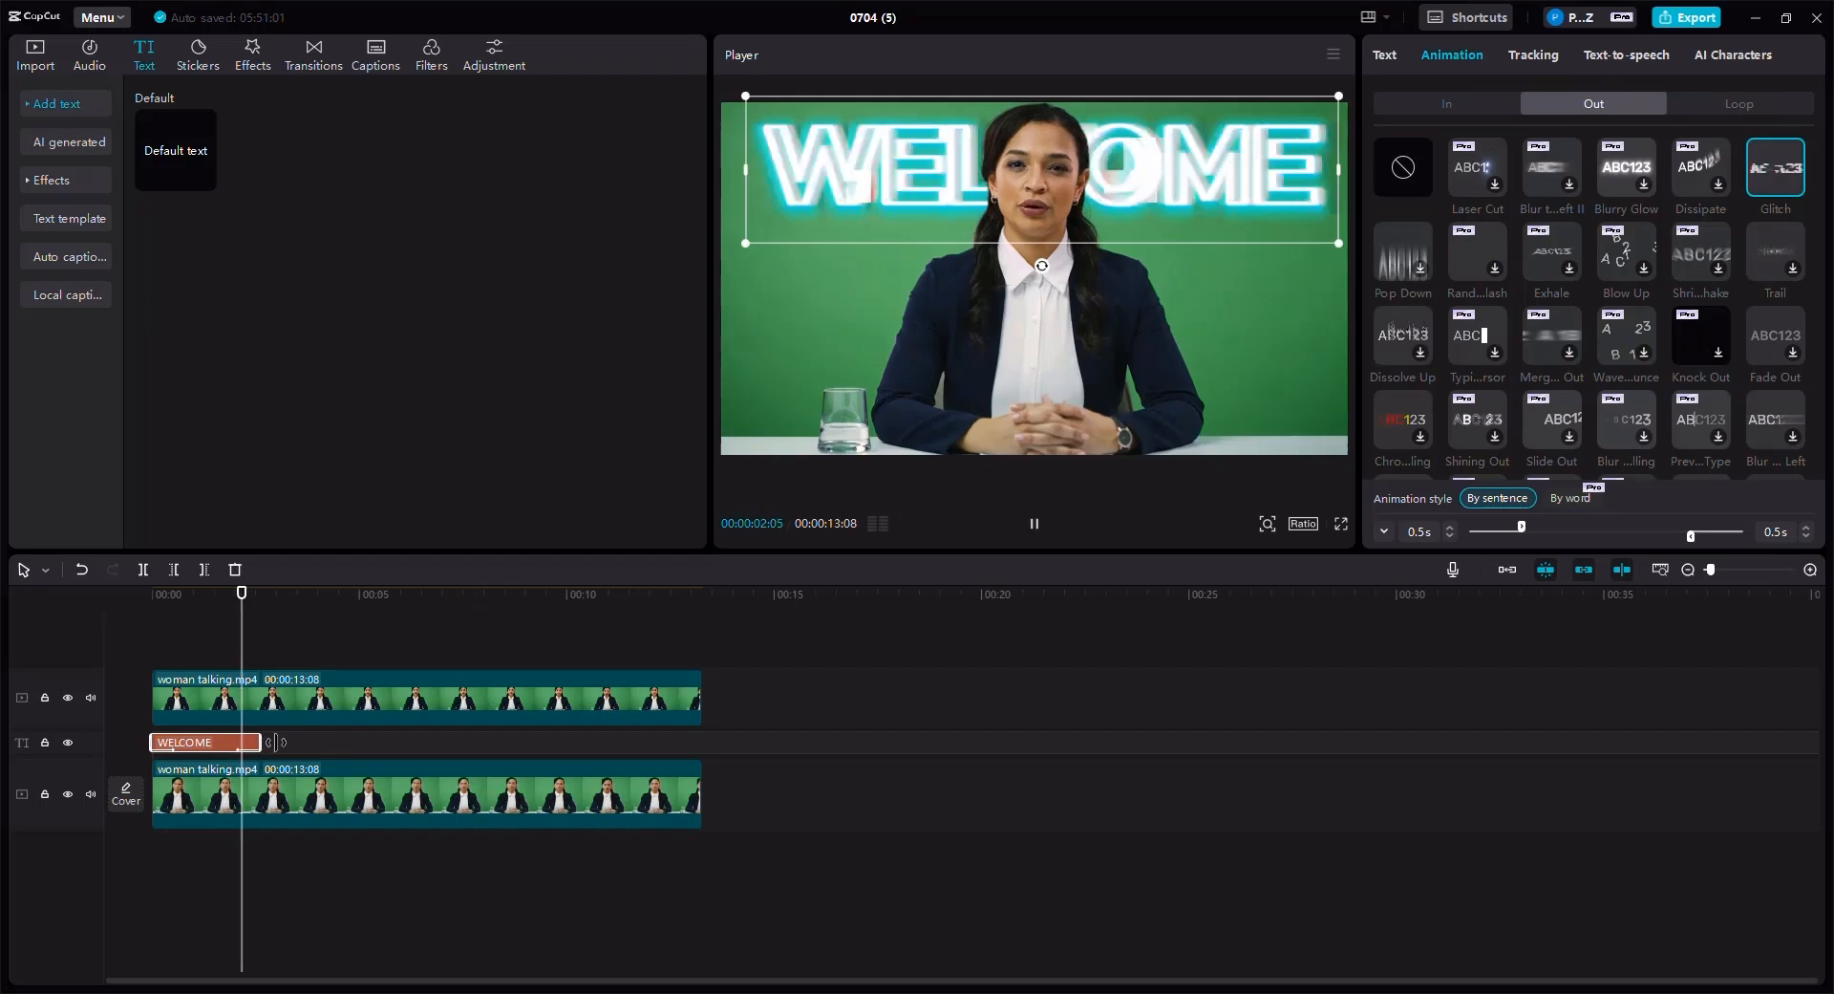
pyautogui.moveTo(261, 744); pyautogui.dragTo(316, 743)
# - Play the video from the start to preview the WELCOME animations
pyautogui.moveTo(186, 611); pyautogui.dragTo(145, 609)
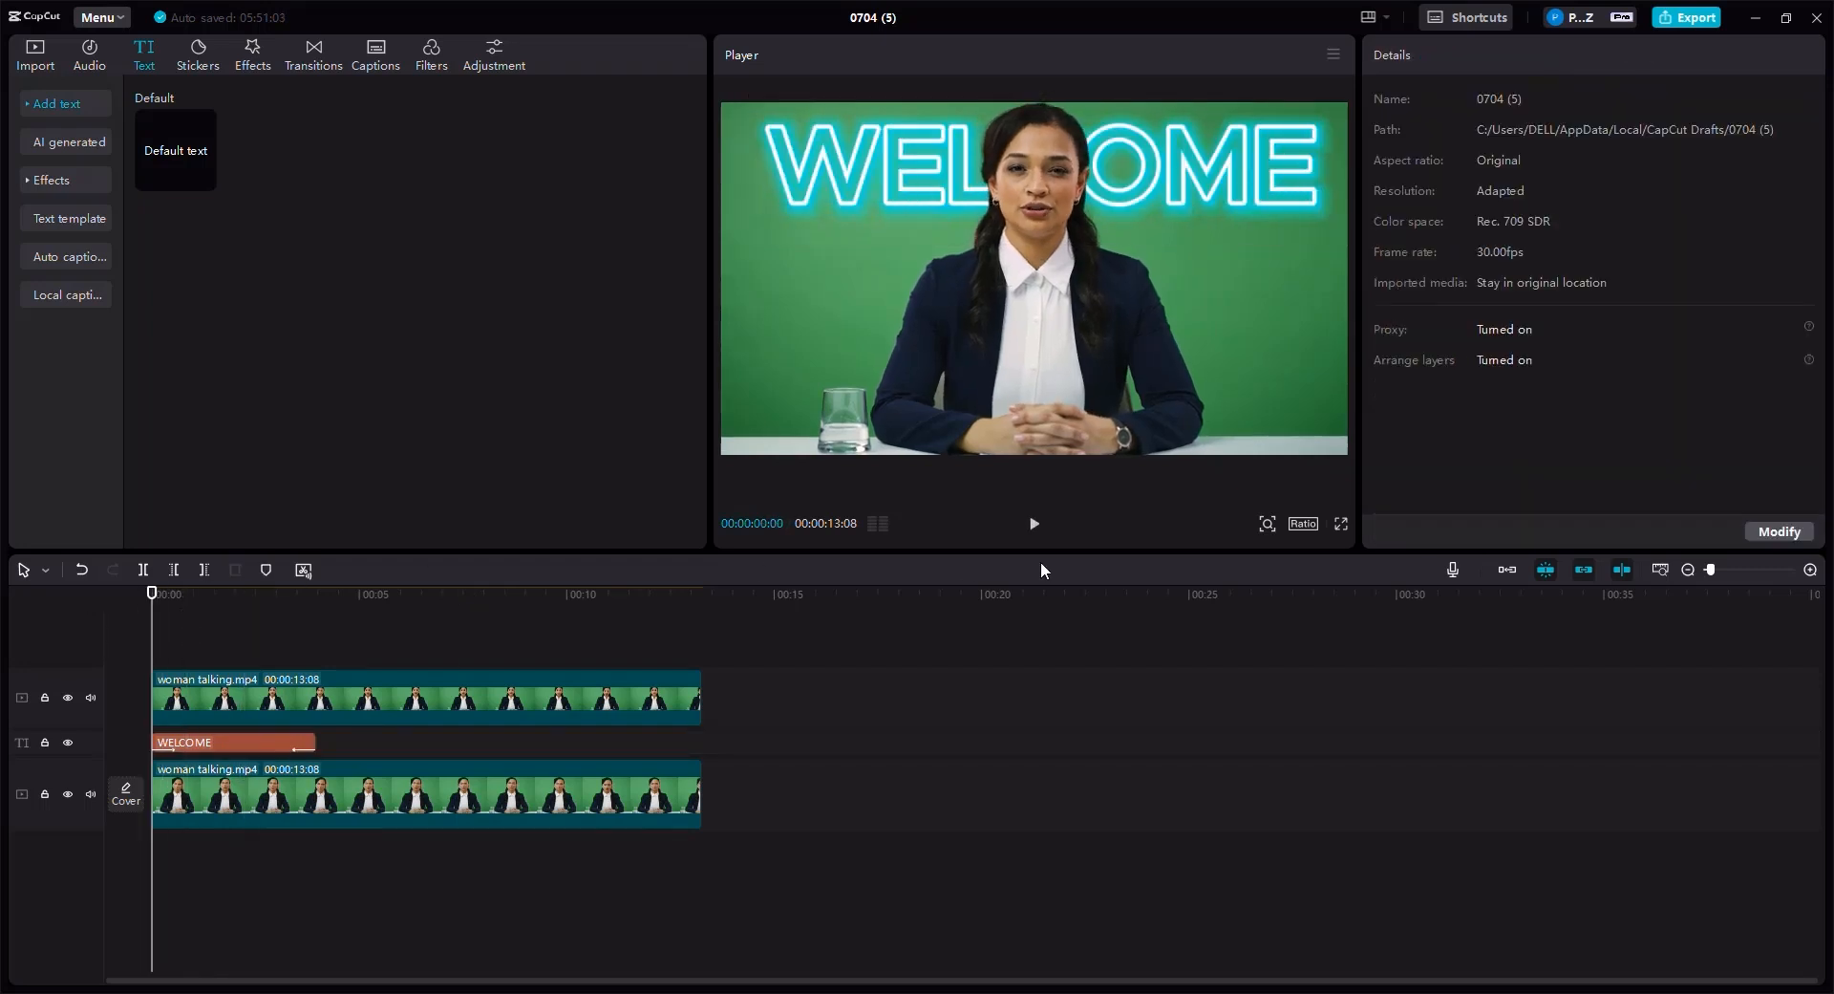
pyautogui.click(1037, 525)
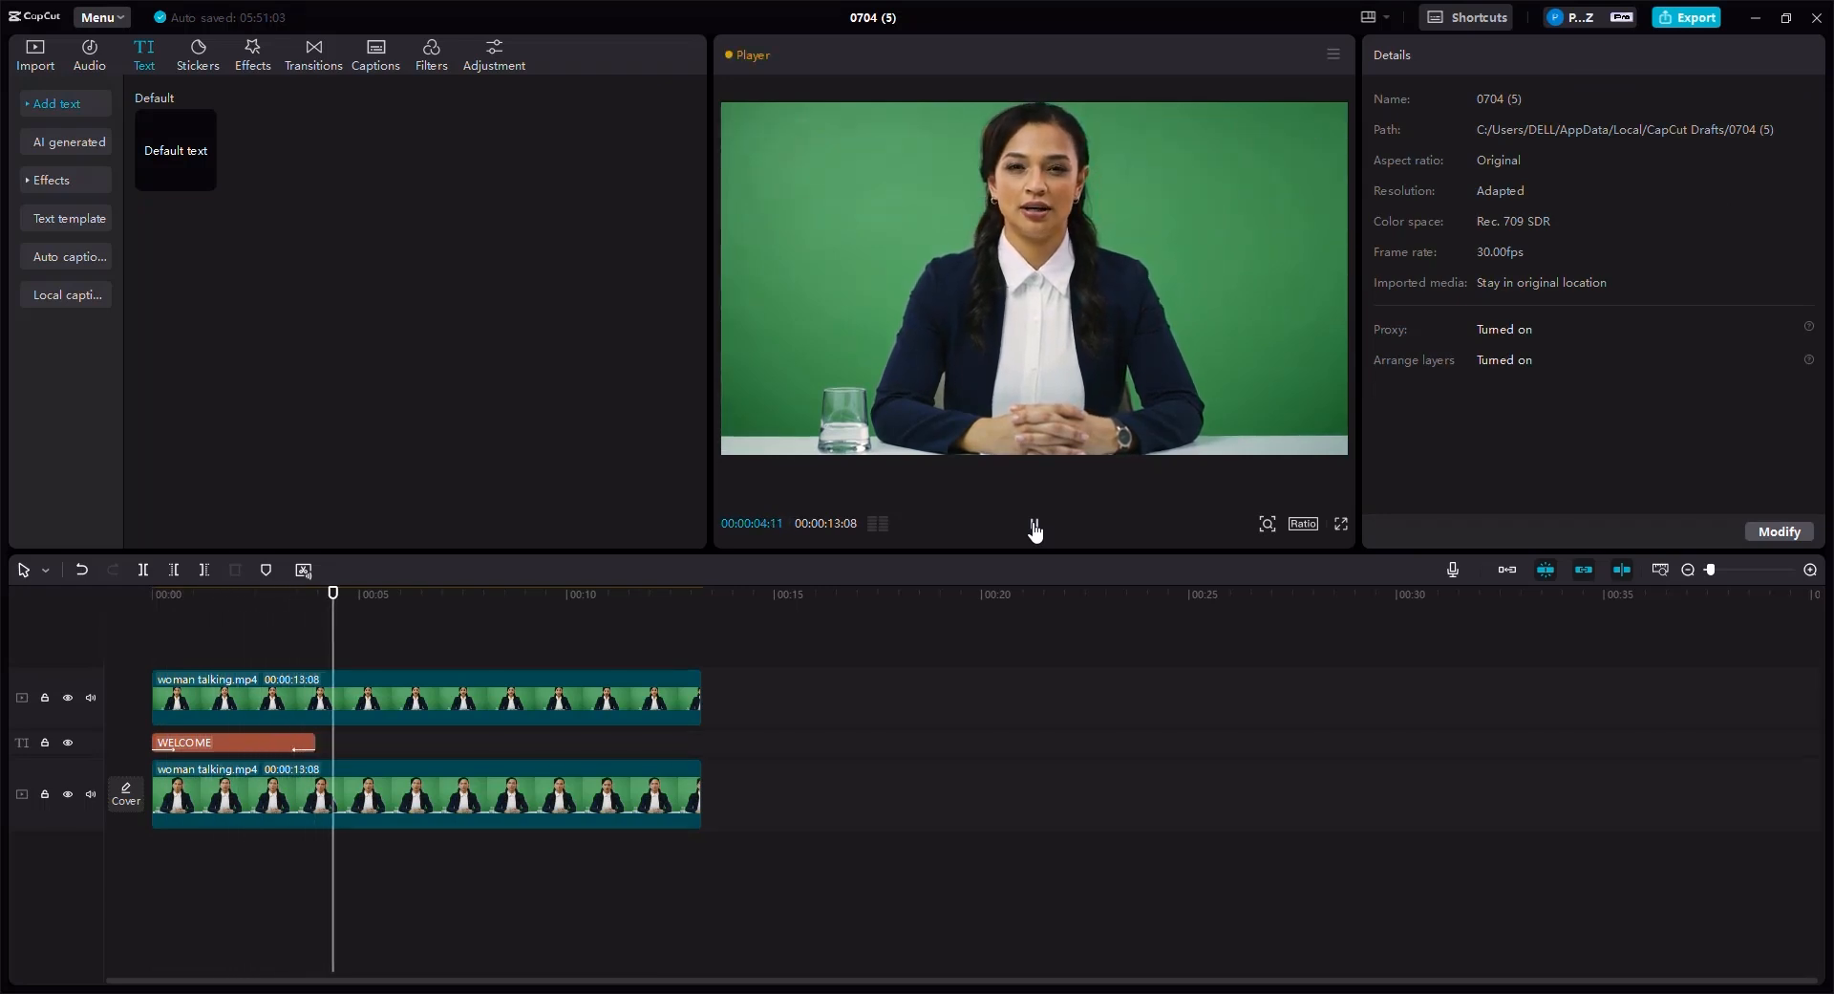
pyautogui.click(1035, 525)
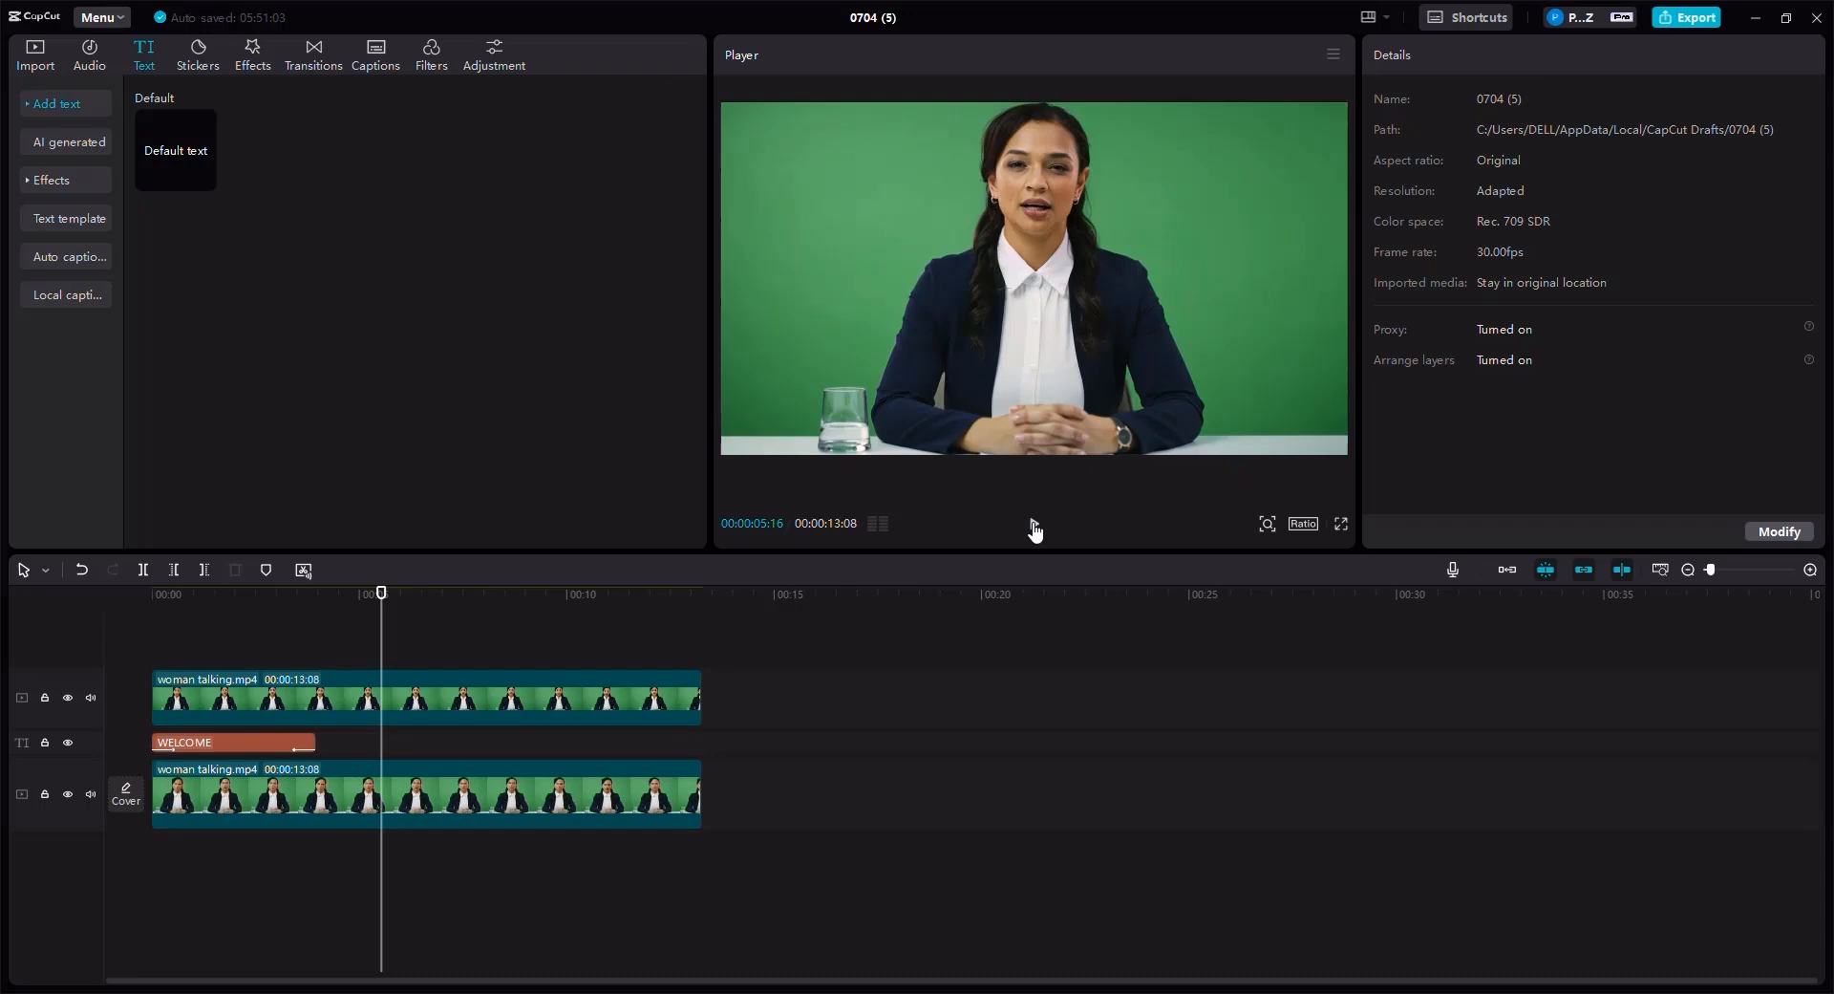
# - Copy the WELCOME text clip and paste the duplicate right after the original at about 3.9 seconds
pyautogui.click(244, 743)
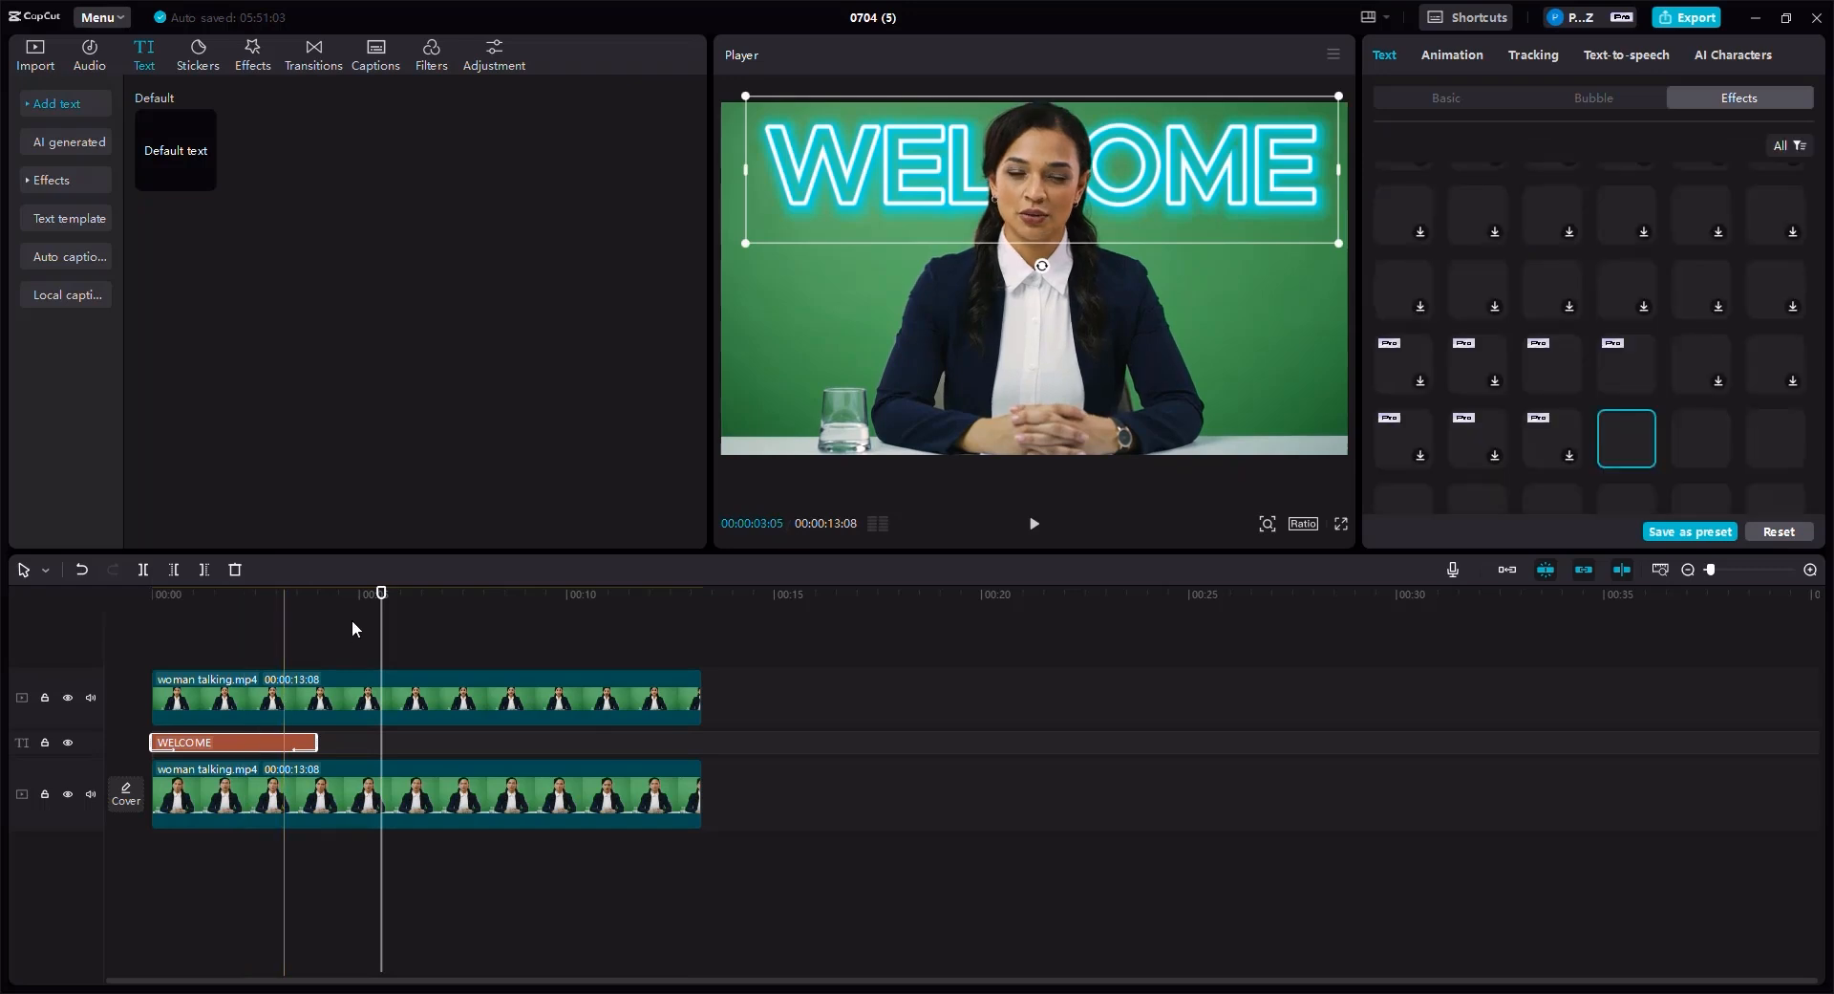
pyautogui.moveTo(382, 592); pyautogui.dragTo(316, 593)
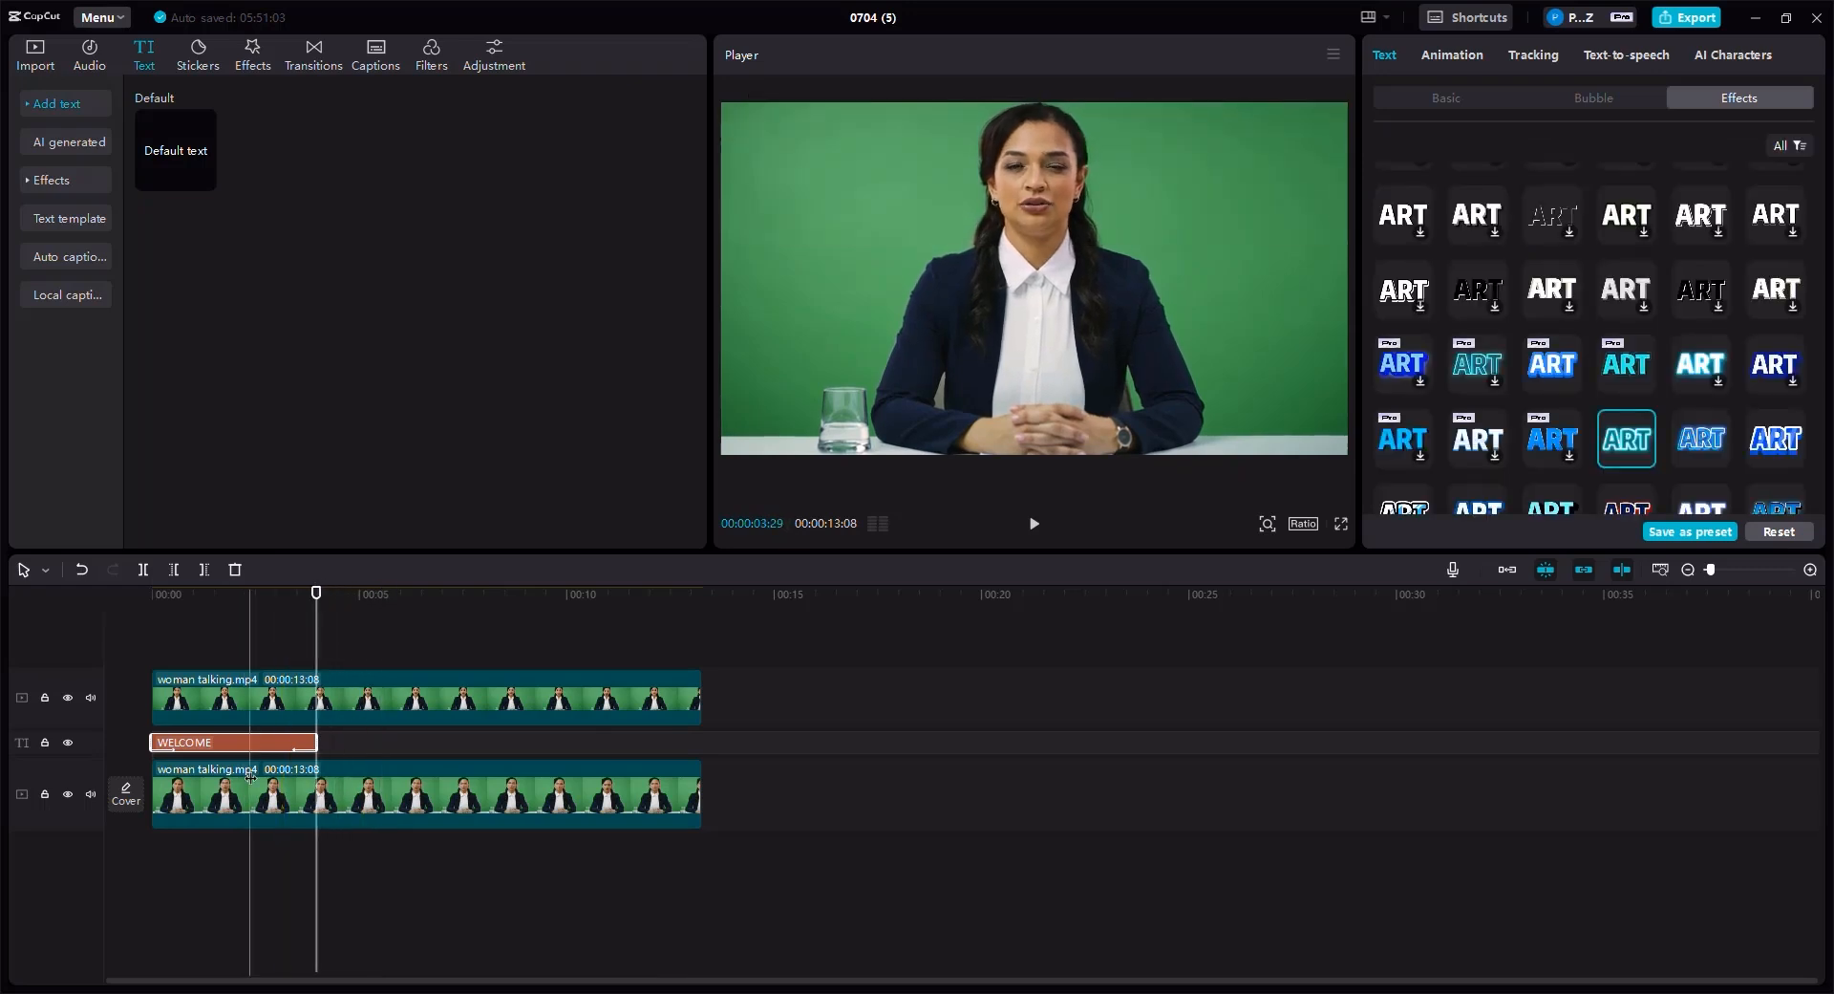
pyautogui.click(245, 728)
pyautogui.click(218, 742)
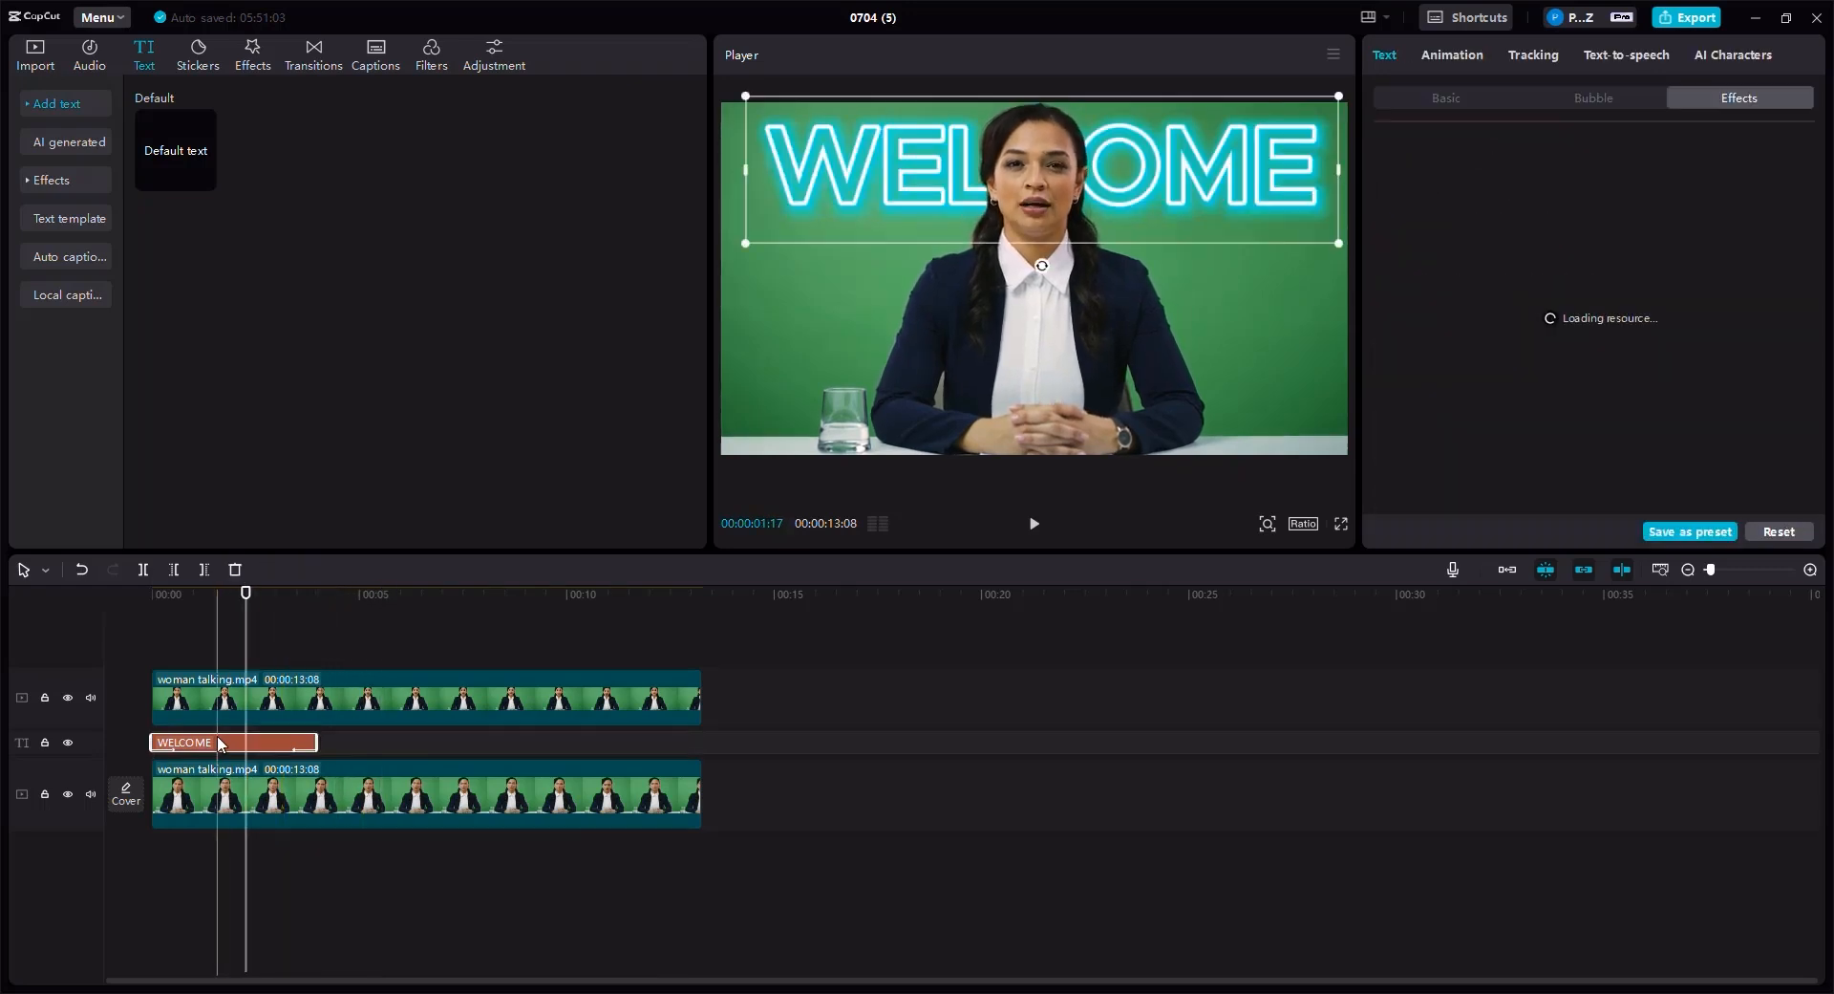
pyautogui.moveTo(326, 594); pyautogui.dragTo(319, 615)
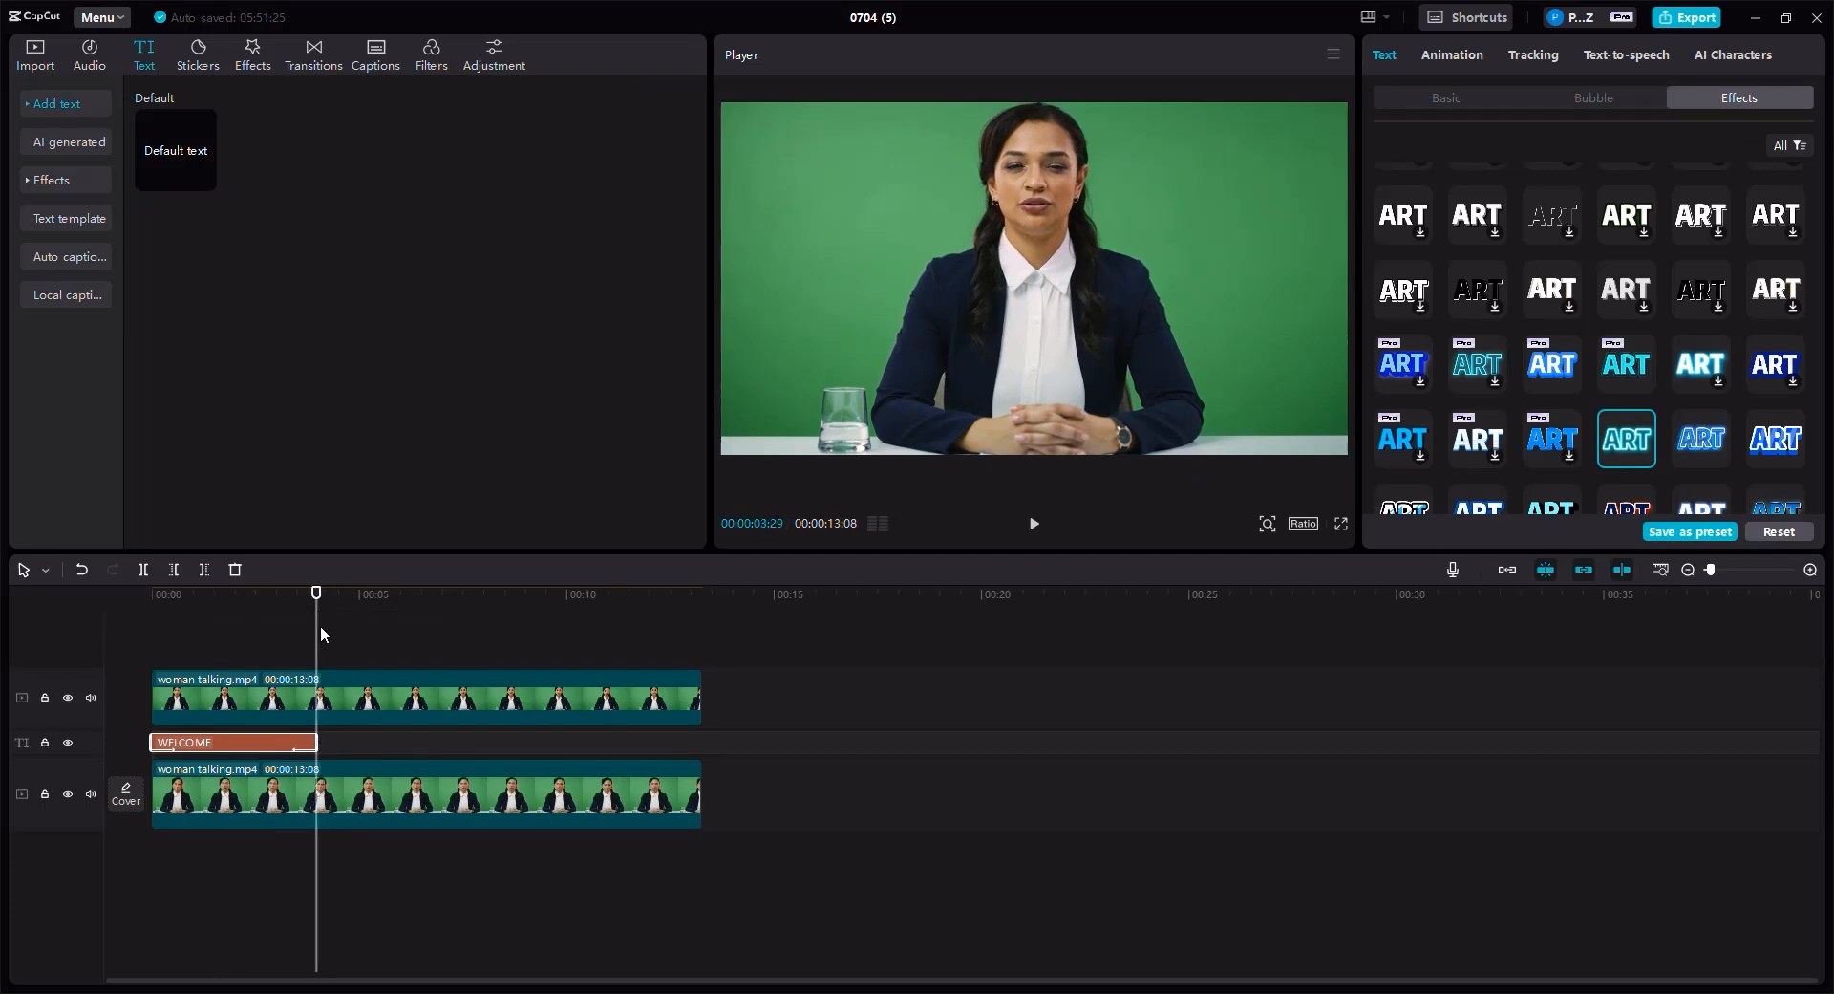
pyautogui.hotkey('ctrl', 'c')
pyautogui.hotkey('ctrl', 'v')
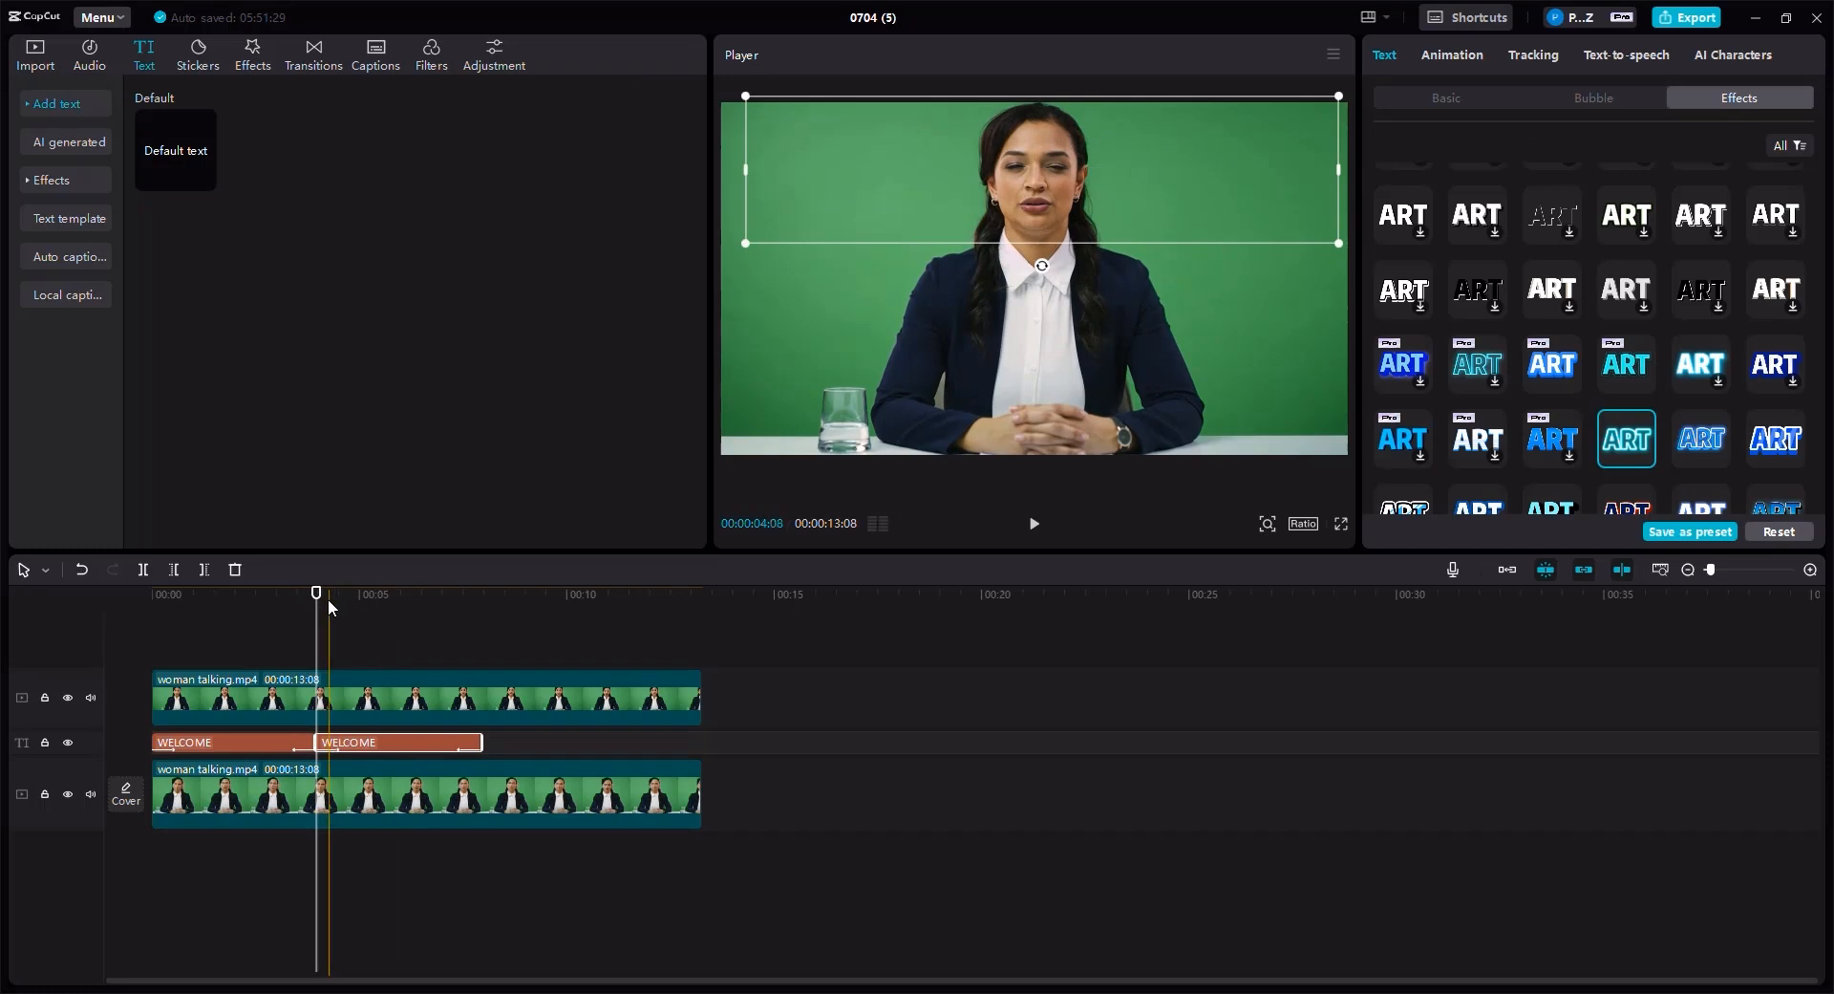
# - Replace the duplicated clip's text with AWESOME
pyautogui.click(330, 606)
pyautogui.click(362, 608)
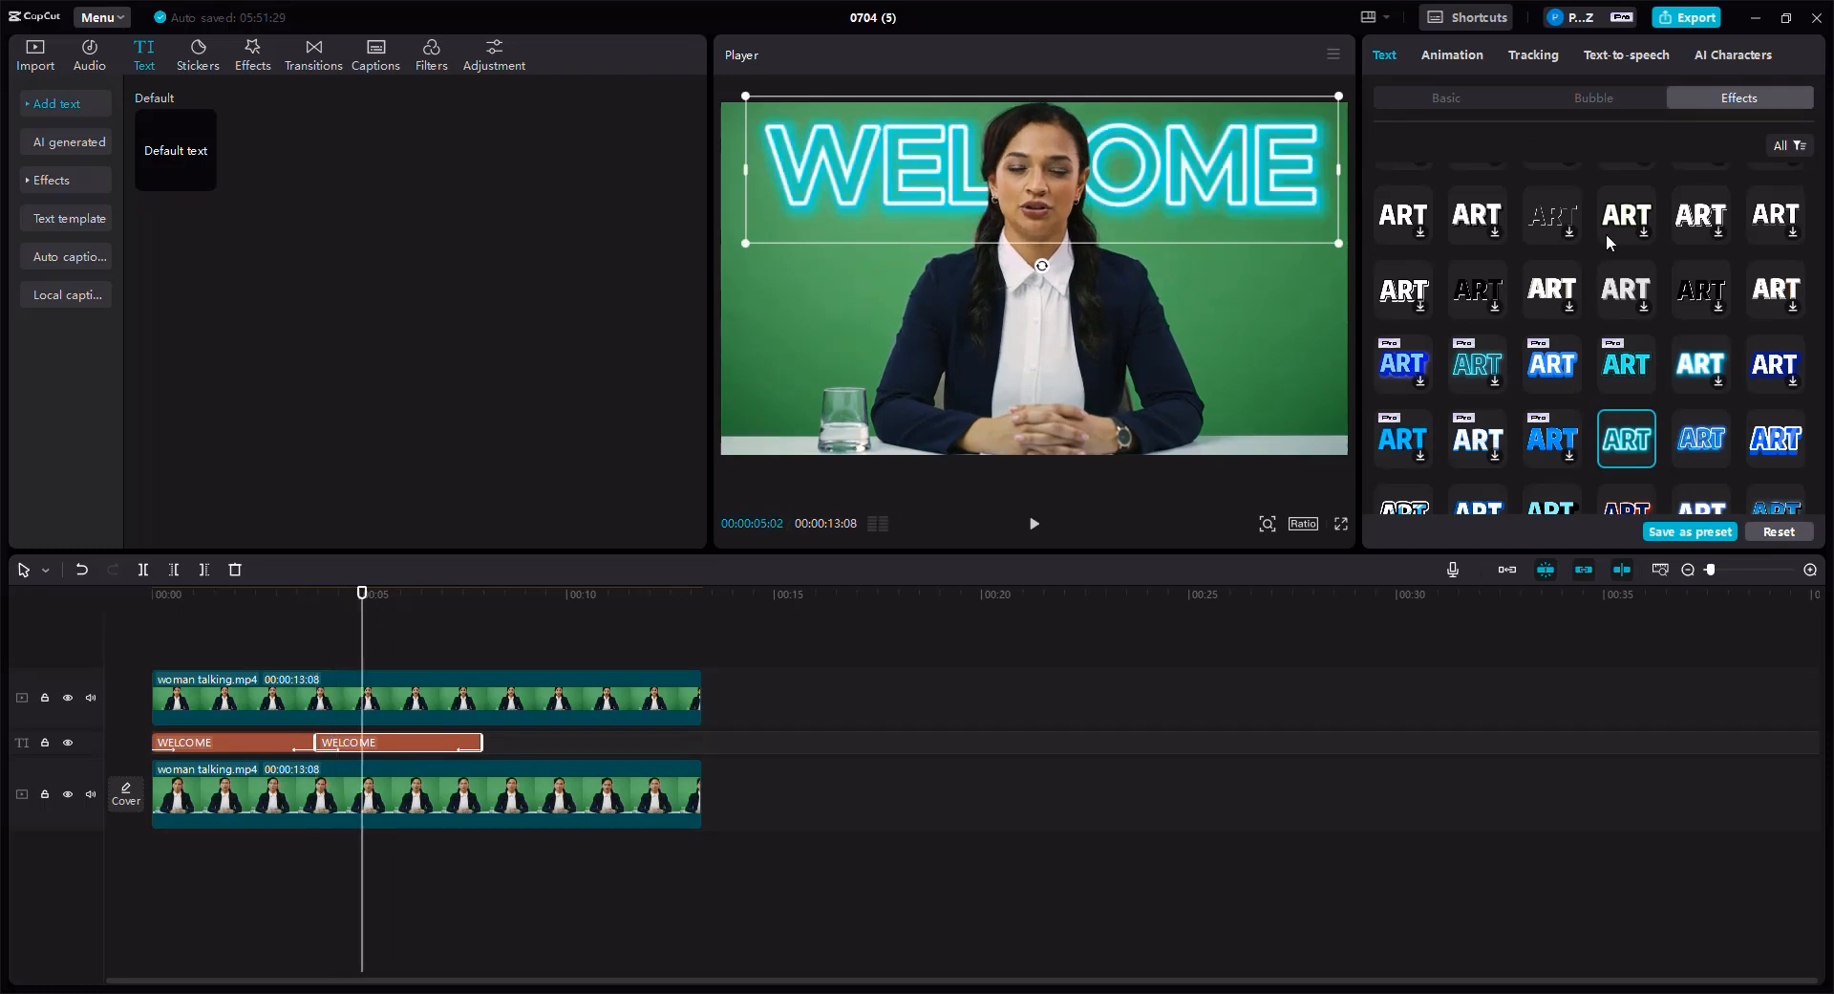
pyautogui.click(1438, 100)
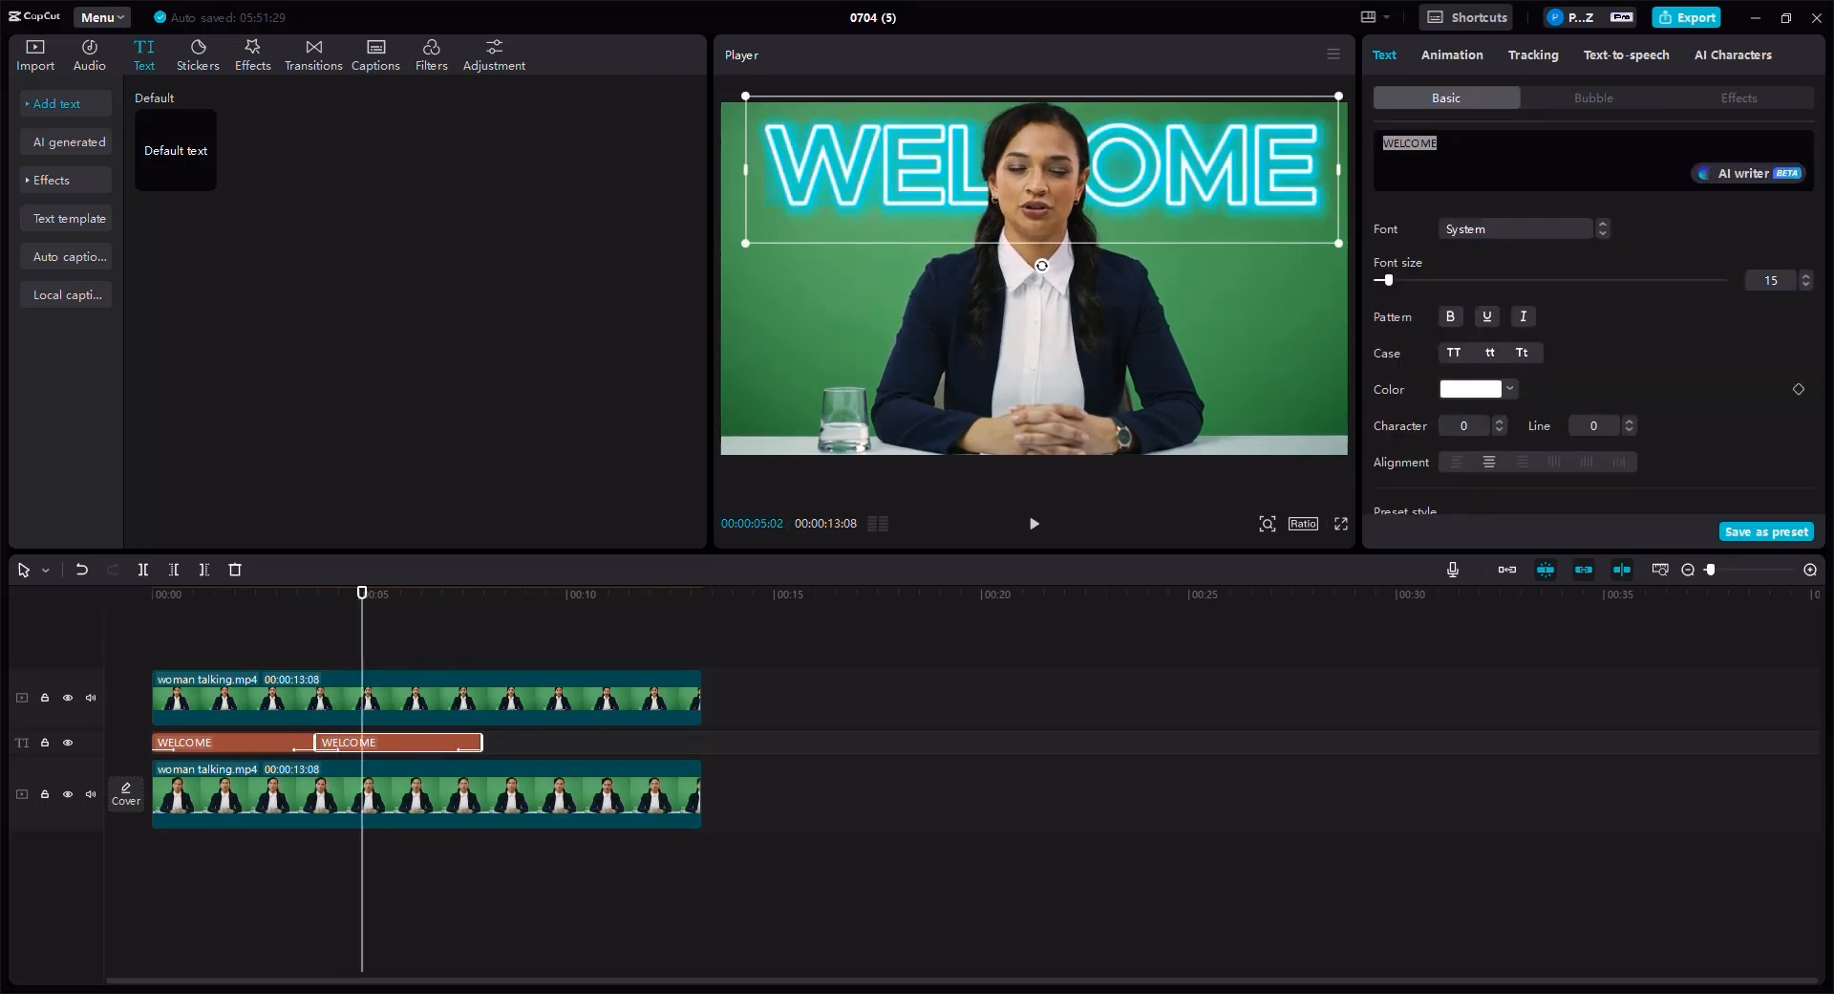
pyautogui.write('AWESOME')
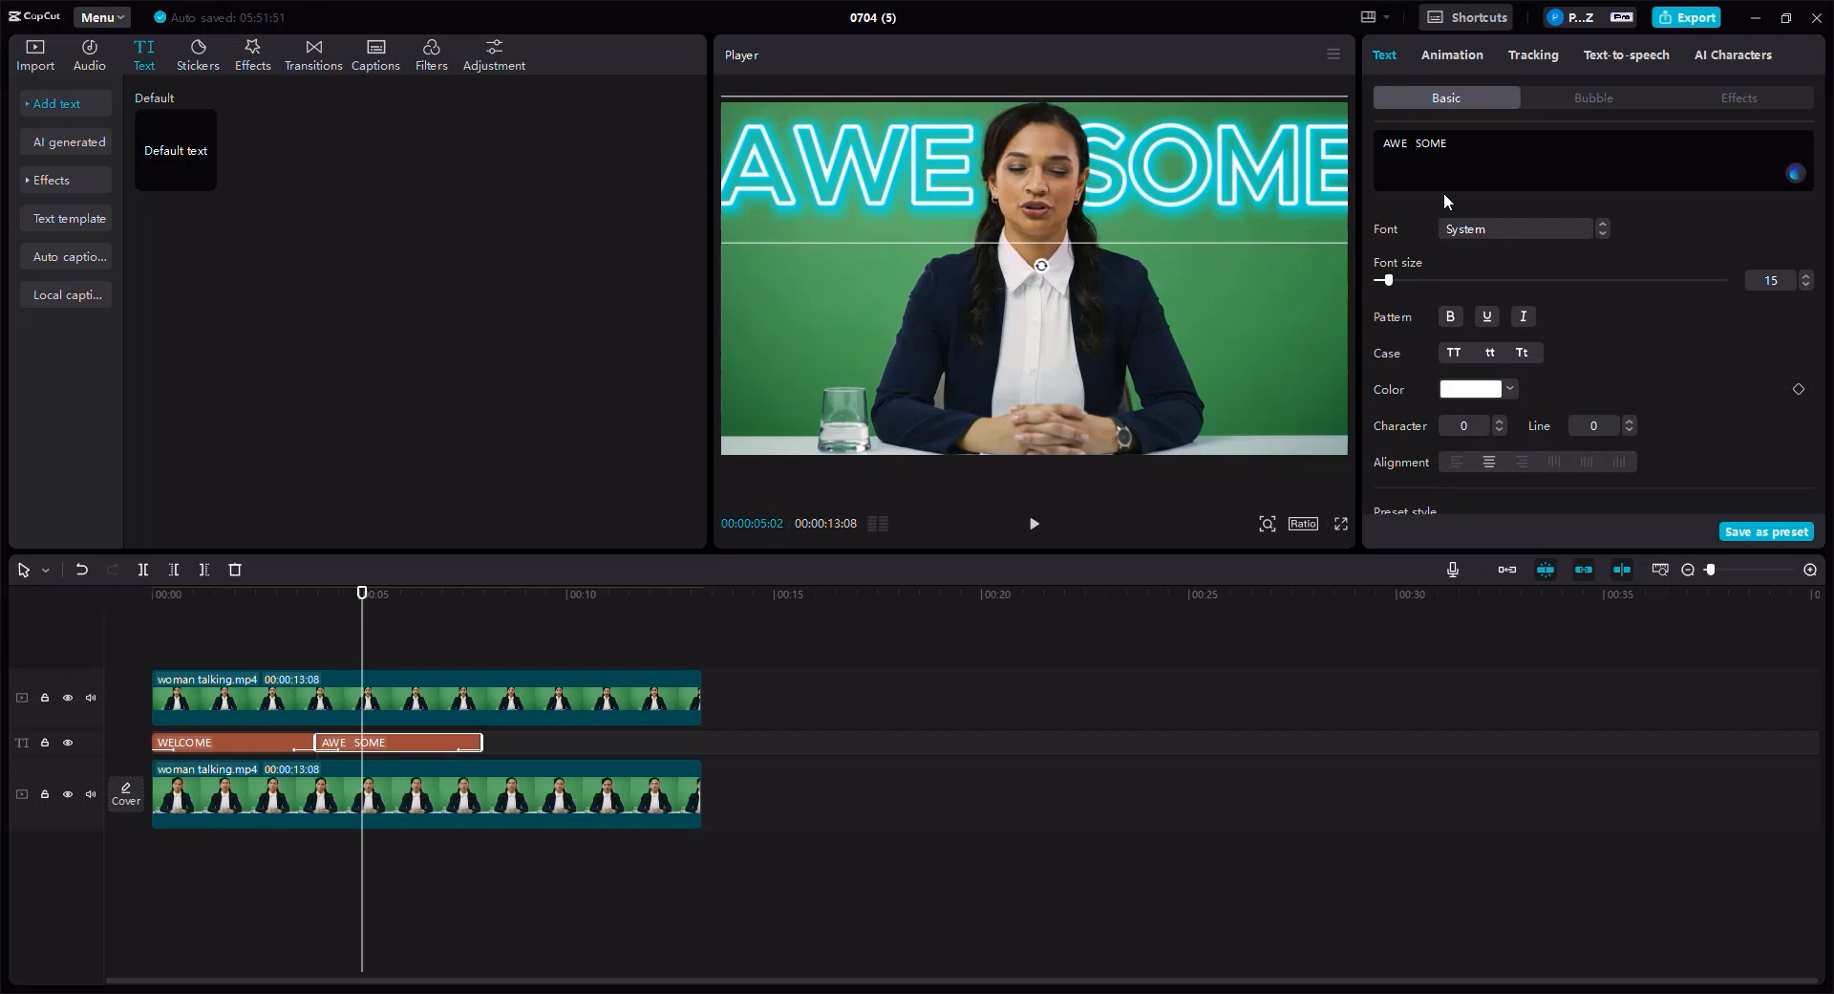
# - Move and resize the AWESOME text so it spans the top of the frame
pyautogui.moveTo(805, 164); pyautogui.dragTo(776, 135)
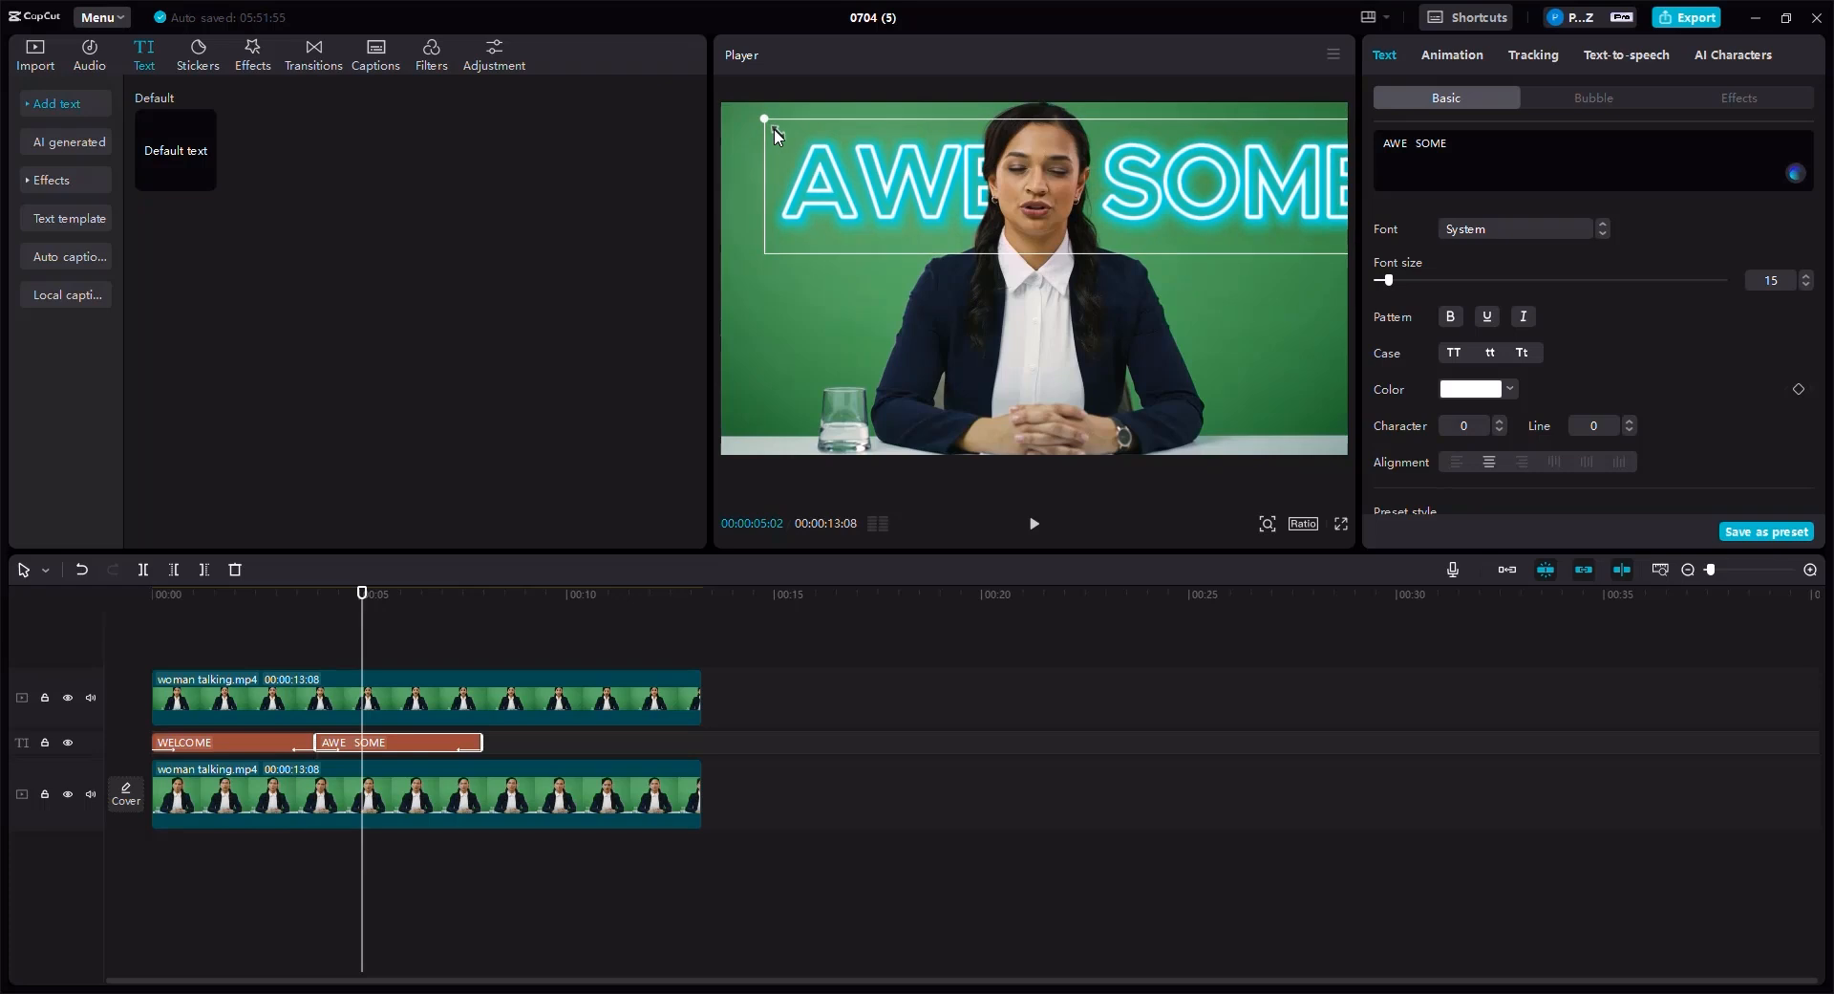
pyautogui.moveTo(849, 188); pyautogui.dragTo(817, 174)
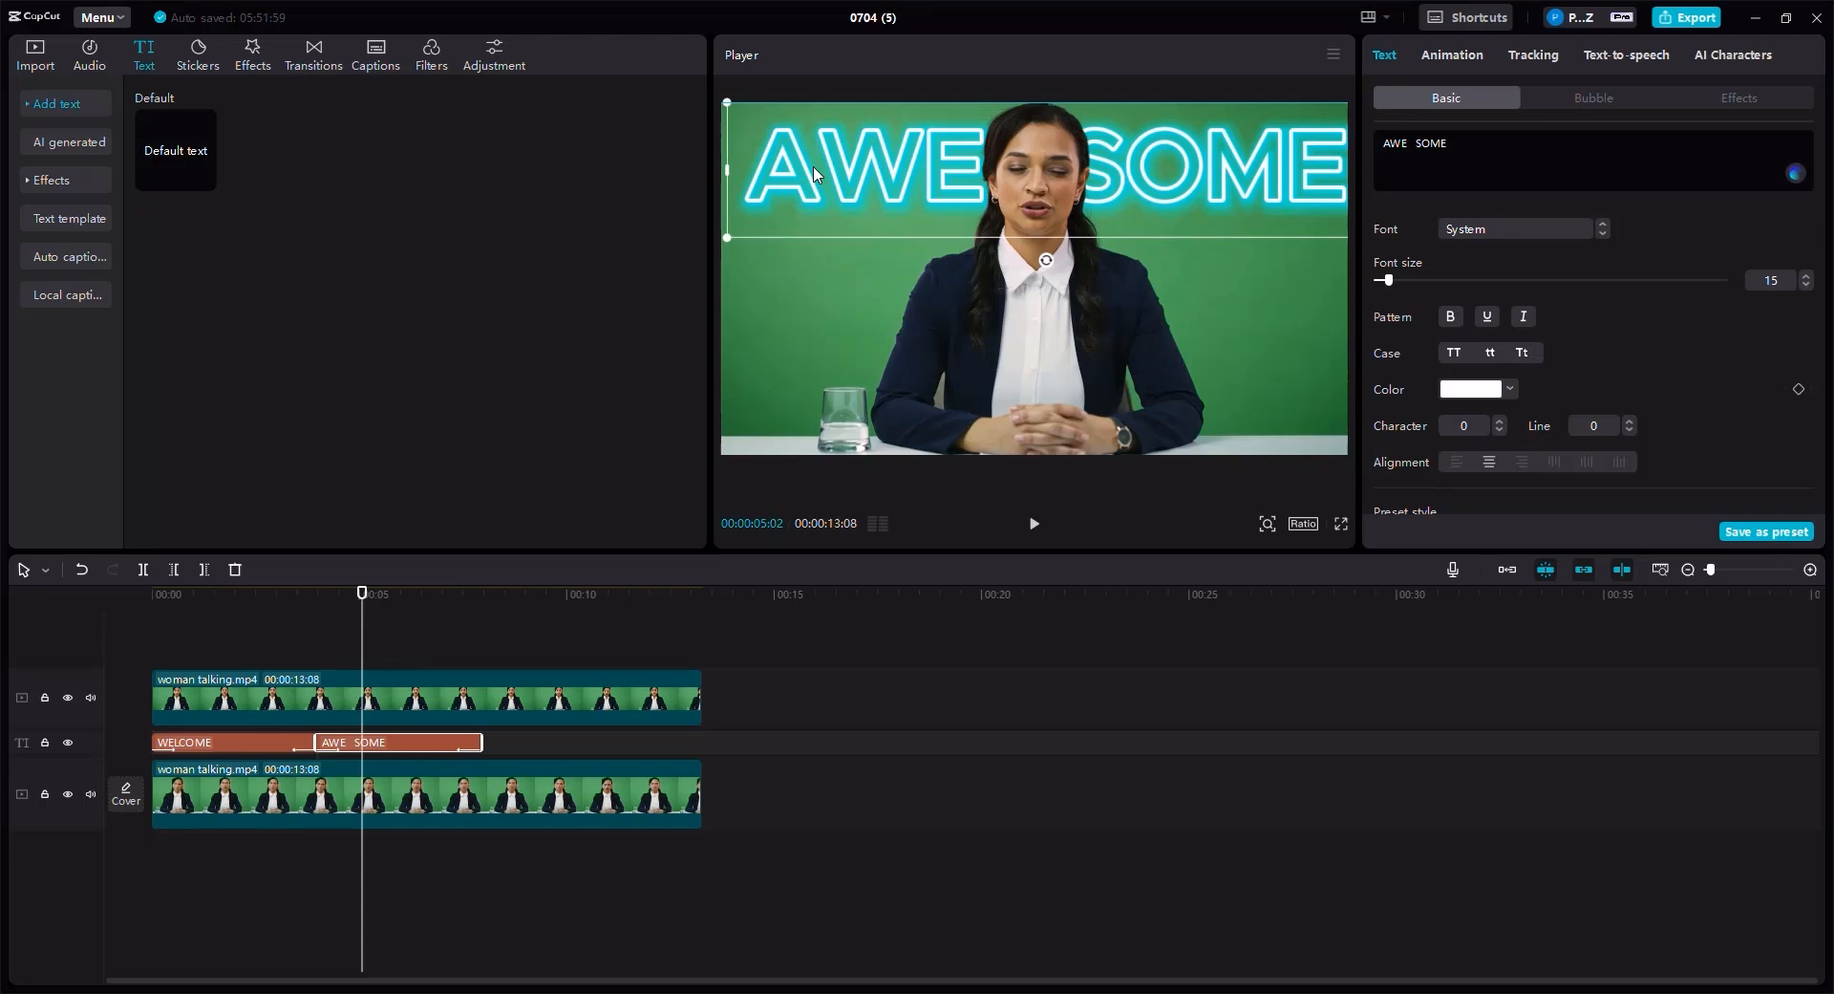
pyautogui.moveTo(816, 174); pyautogui.dragTo(813, 174)
# - Try several text effects on AWESOME and settle on a plain white glow effect
pyautogui.click(1752, 105)
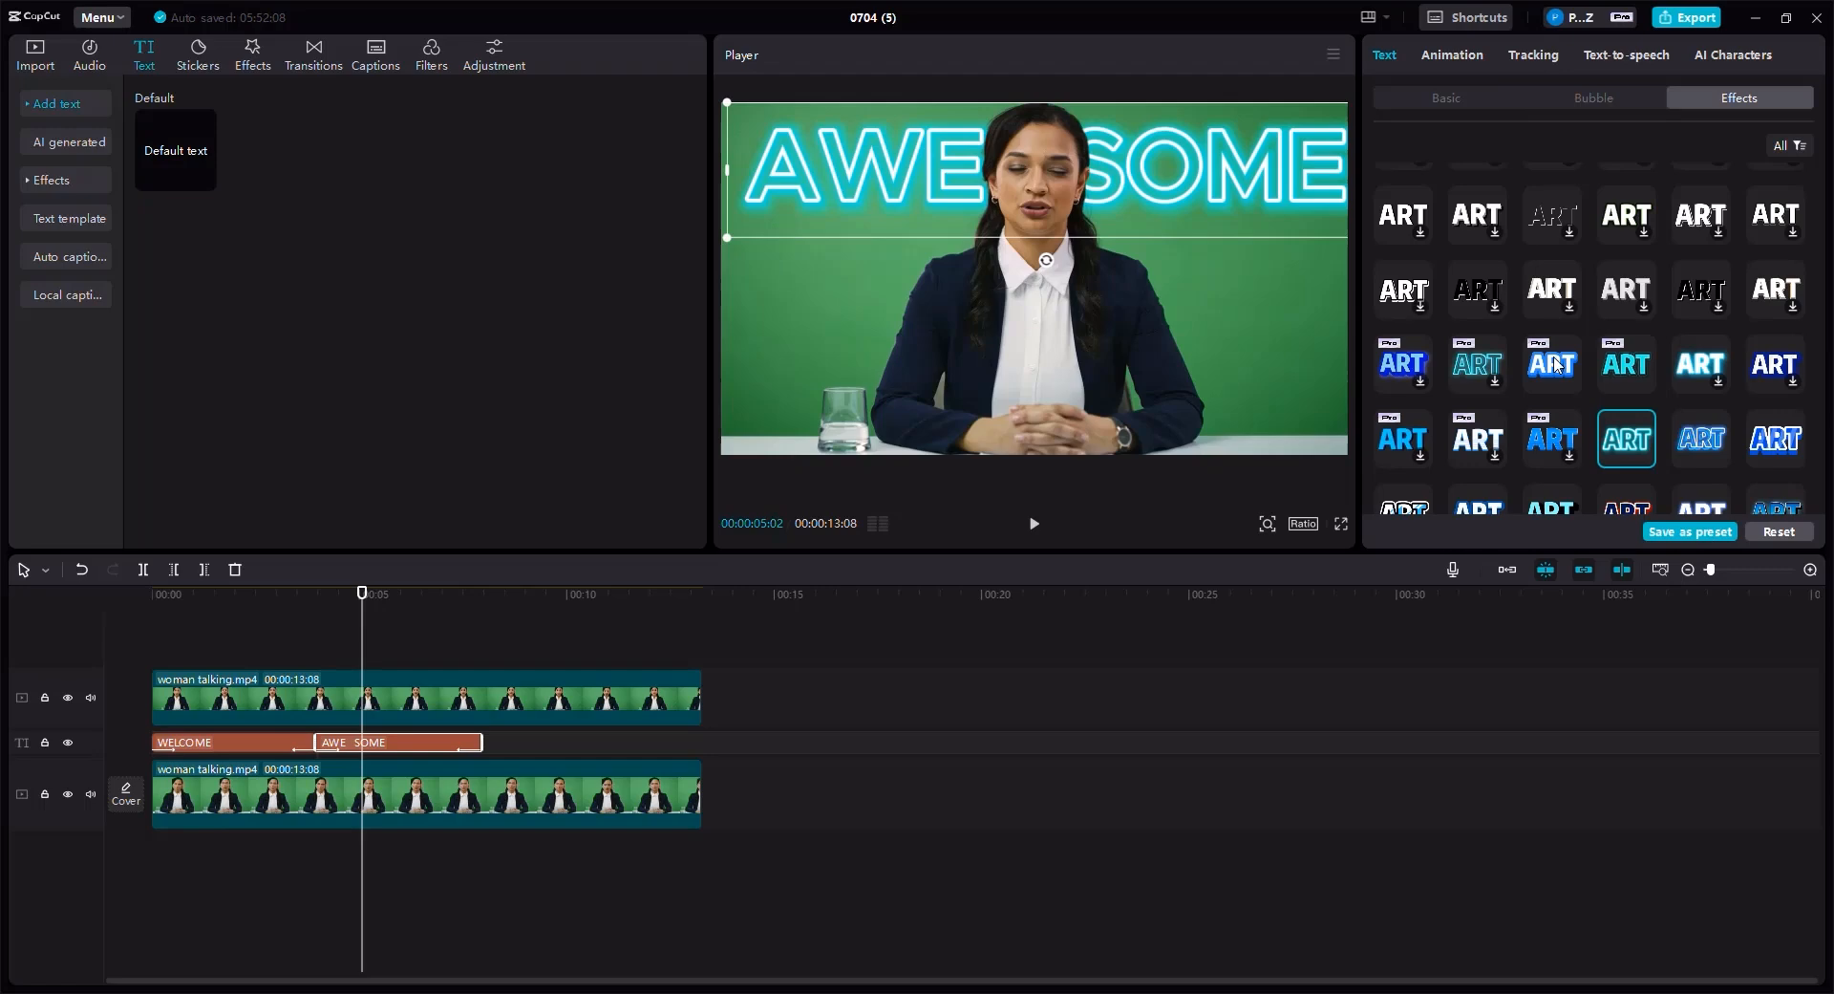
pyautogui.scroll(-2, 1552, 359)
pyautogui.click(1715, 499)
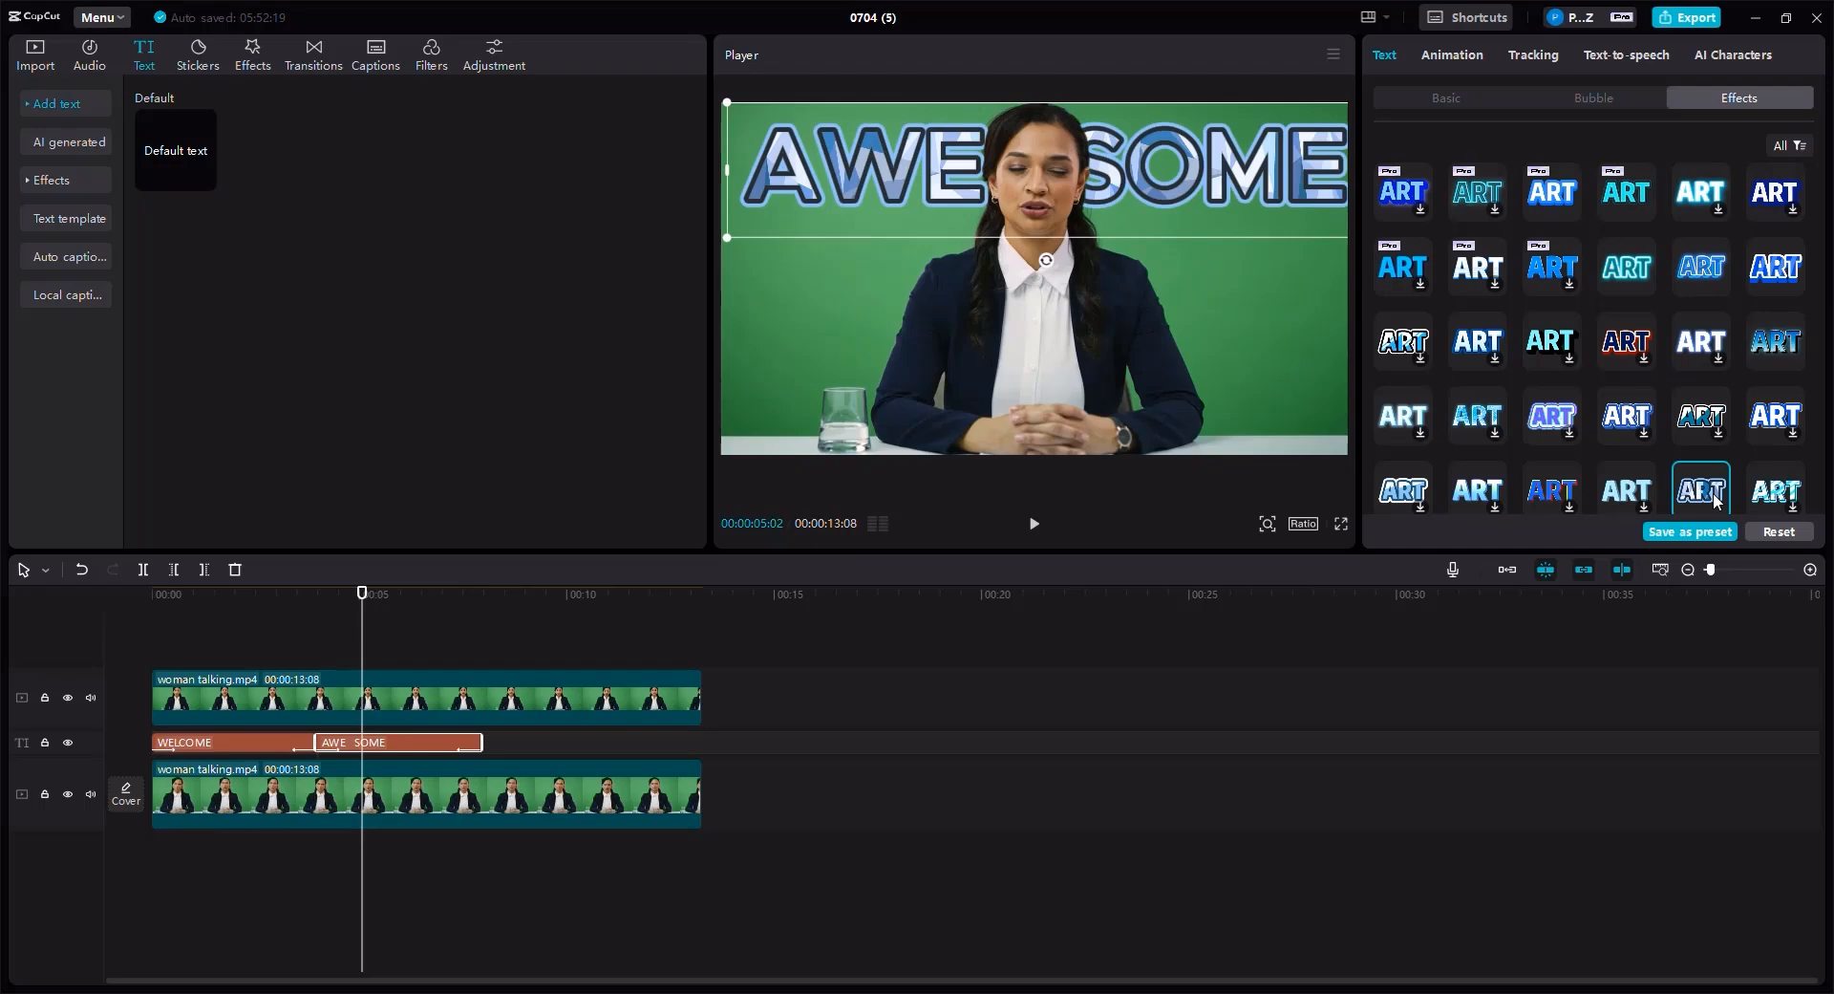
pyautogui.click(1393, 267)
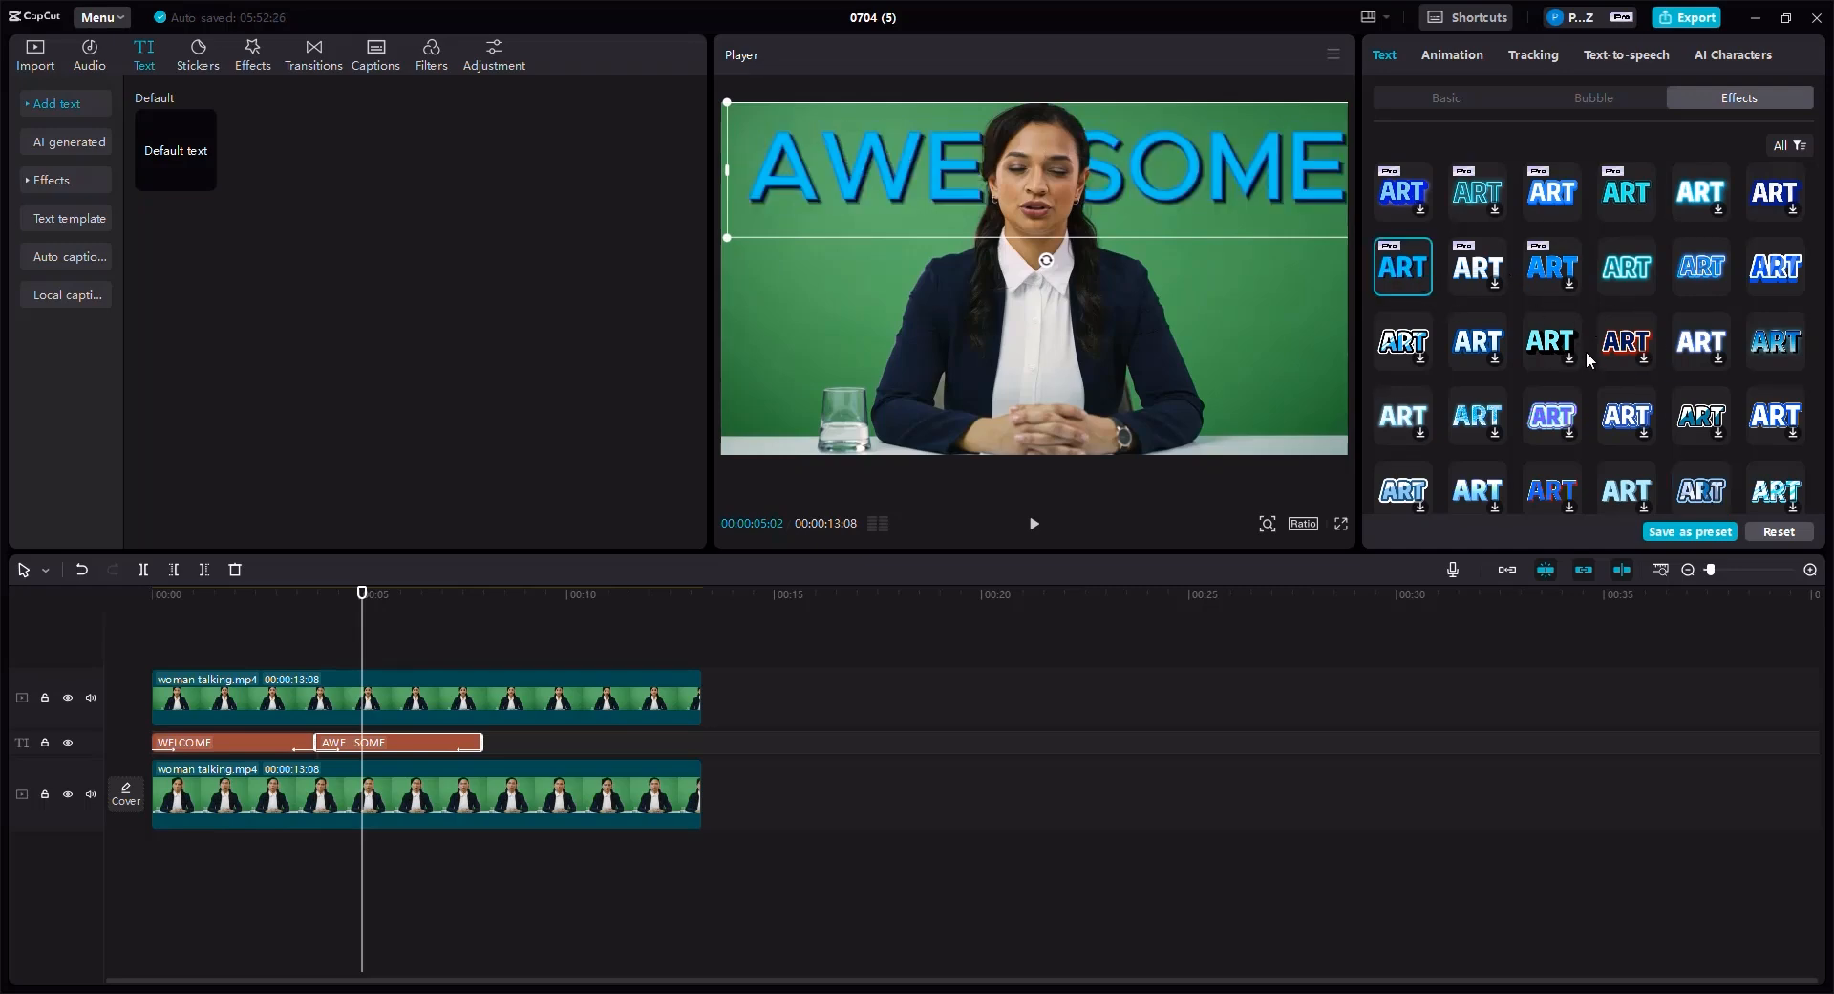
pyautogui.scroll(-5, 1532, 492)
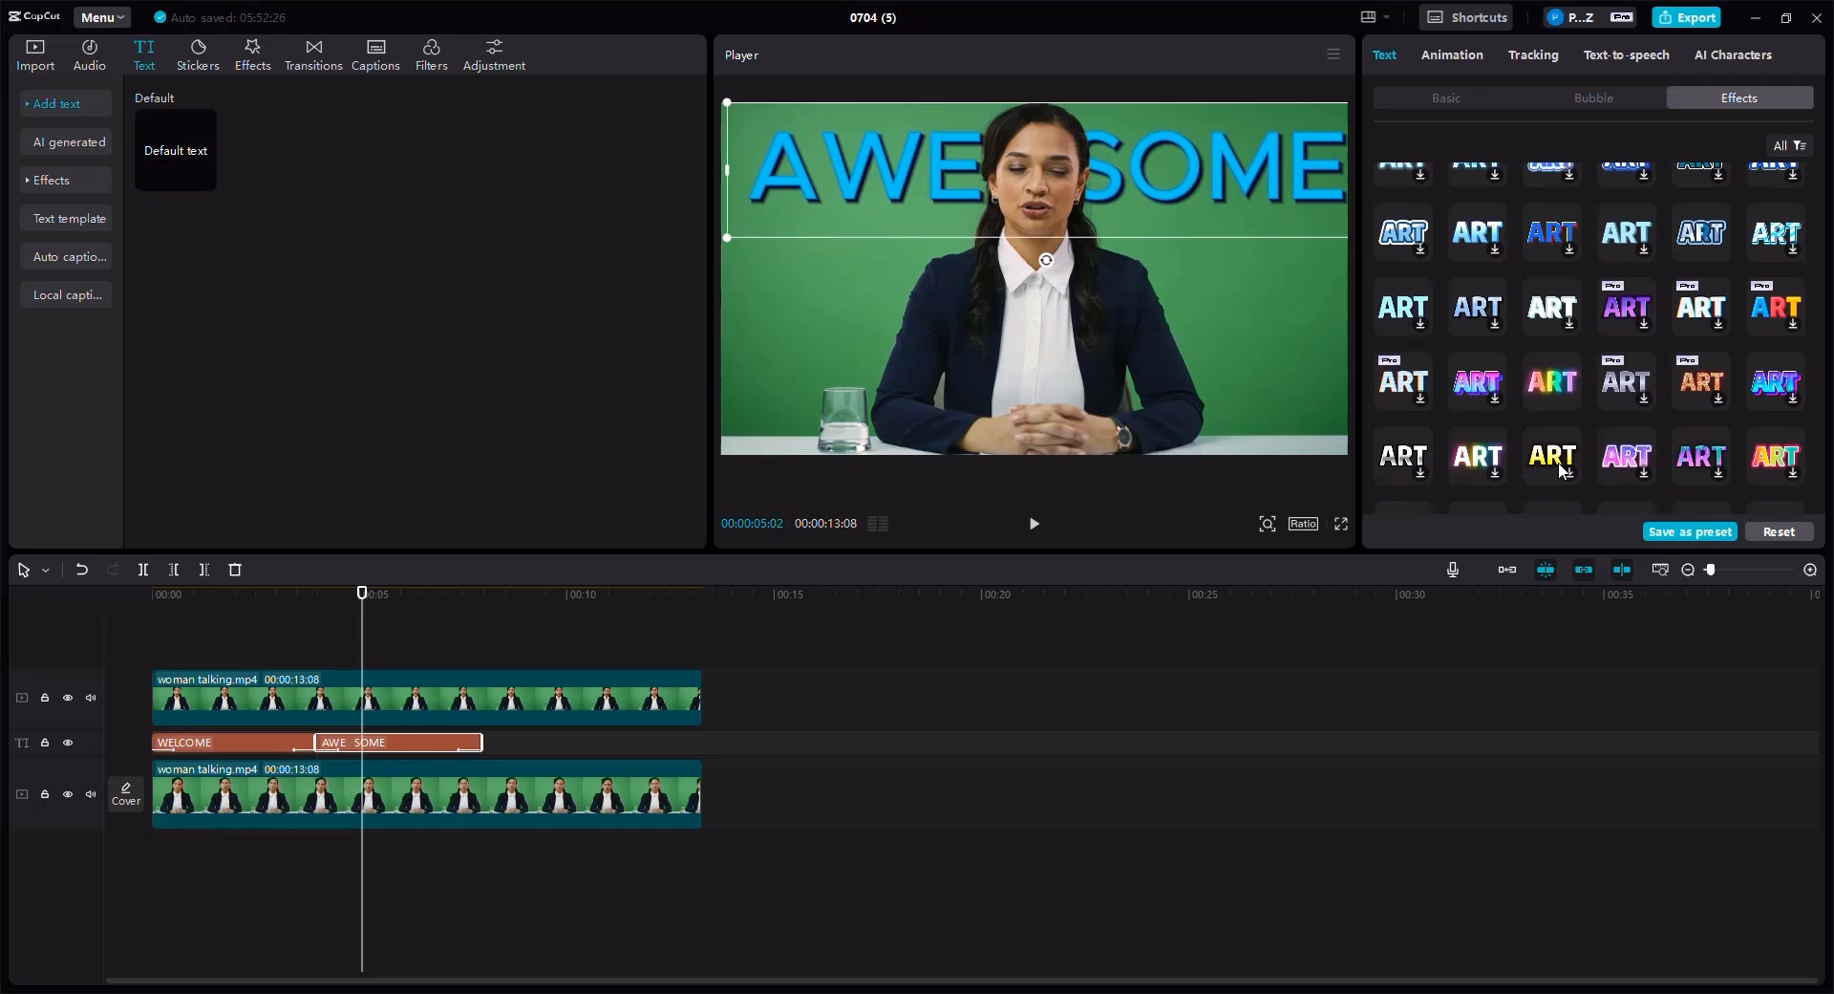
pyautogui.scroll(-3, 1553, 449)
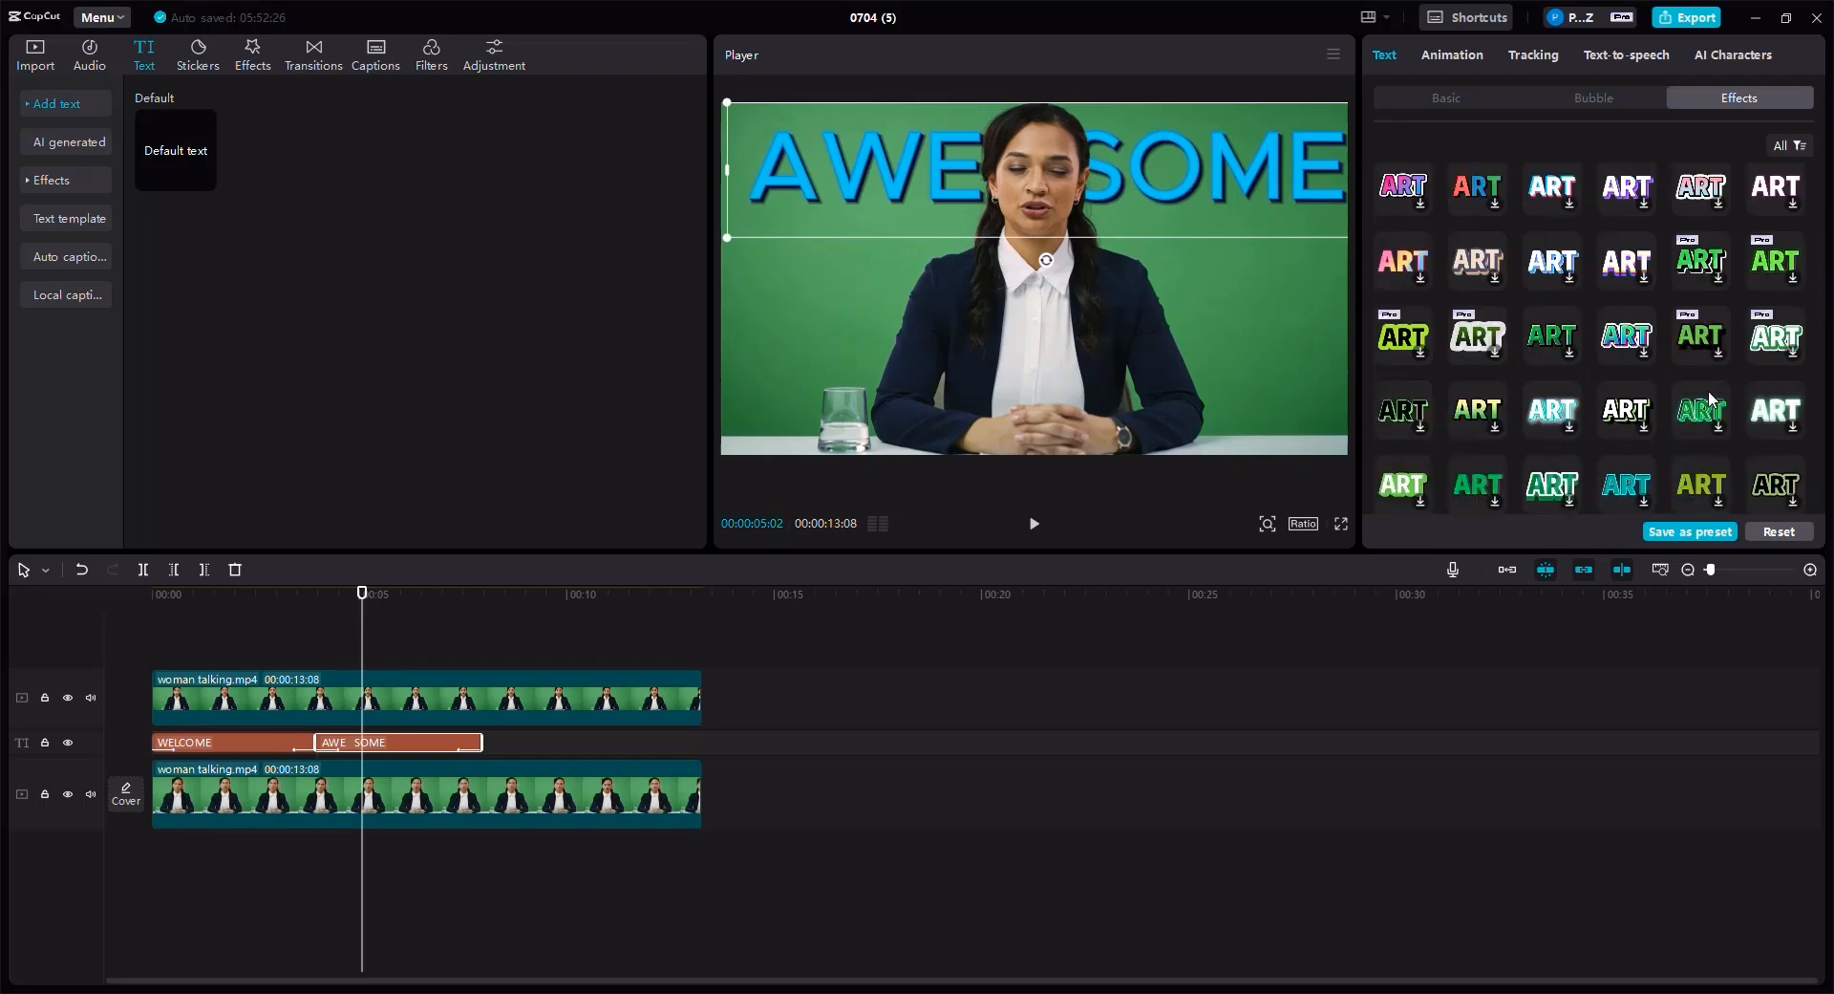
pyautogui.scroll(-3, 1694, 376)
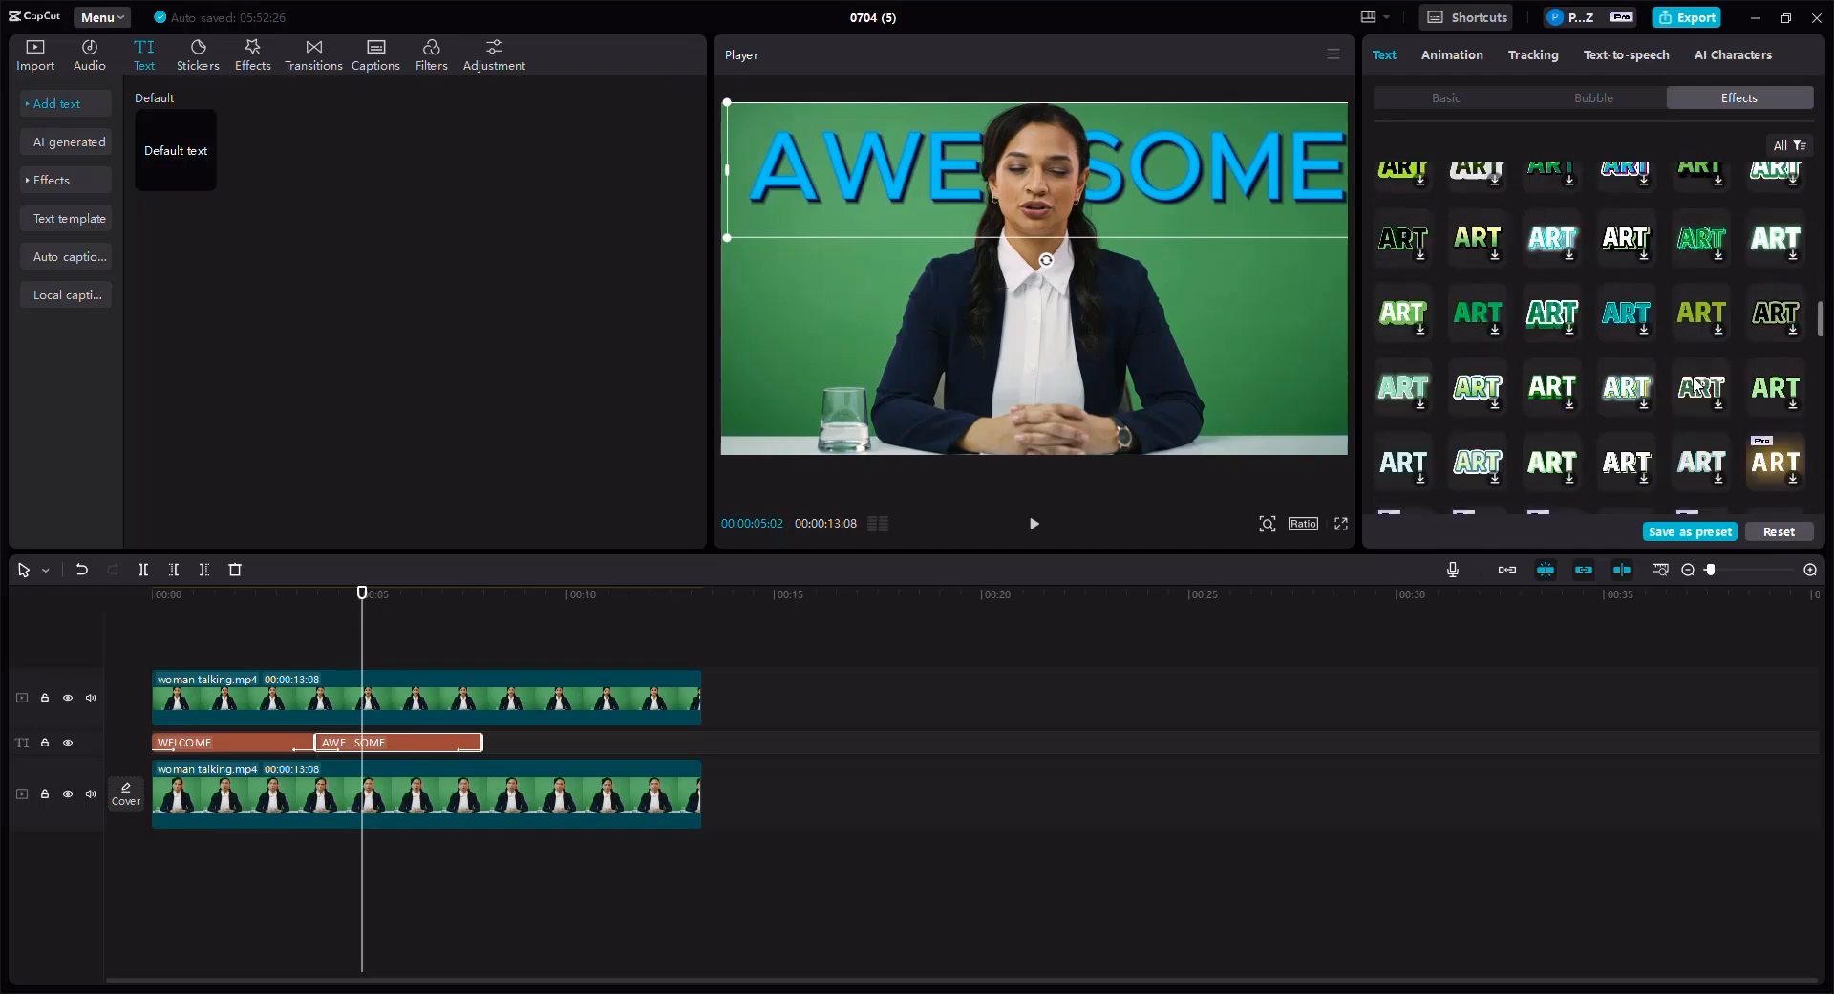
pyautogui.click(1772, 467)
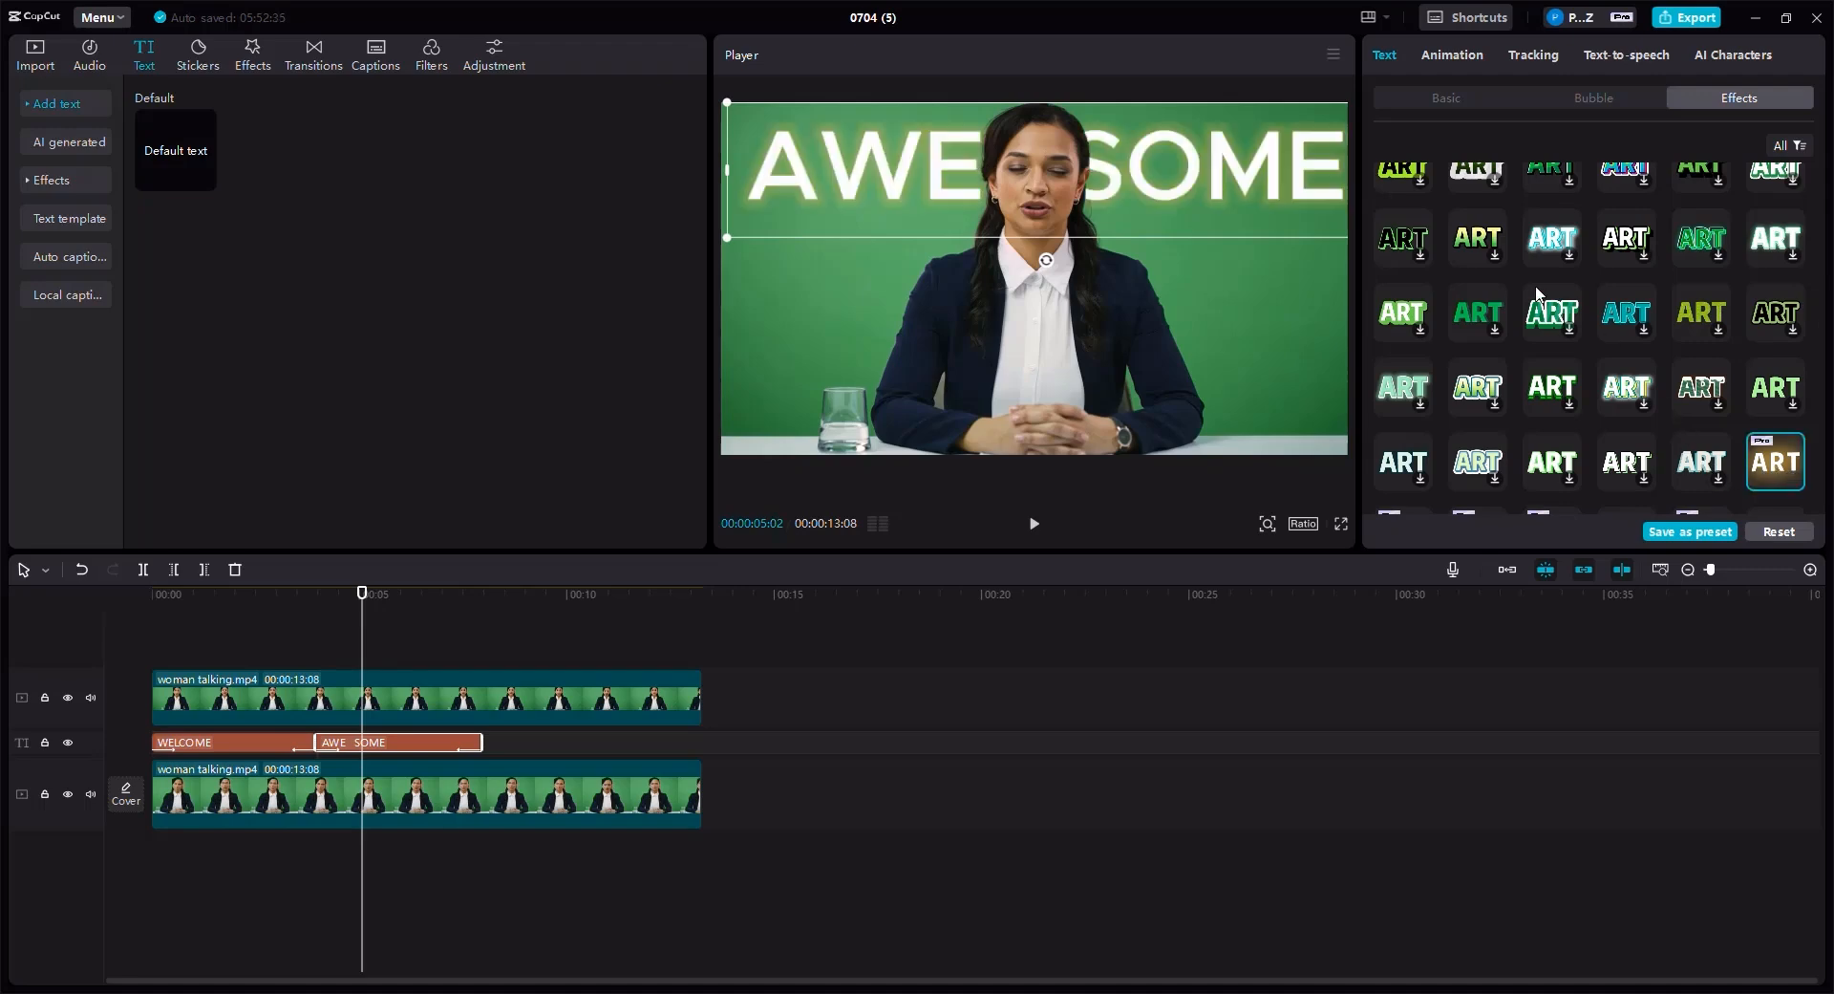
pyautogui.scroll(6, 1546, 248)
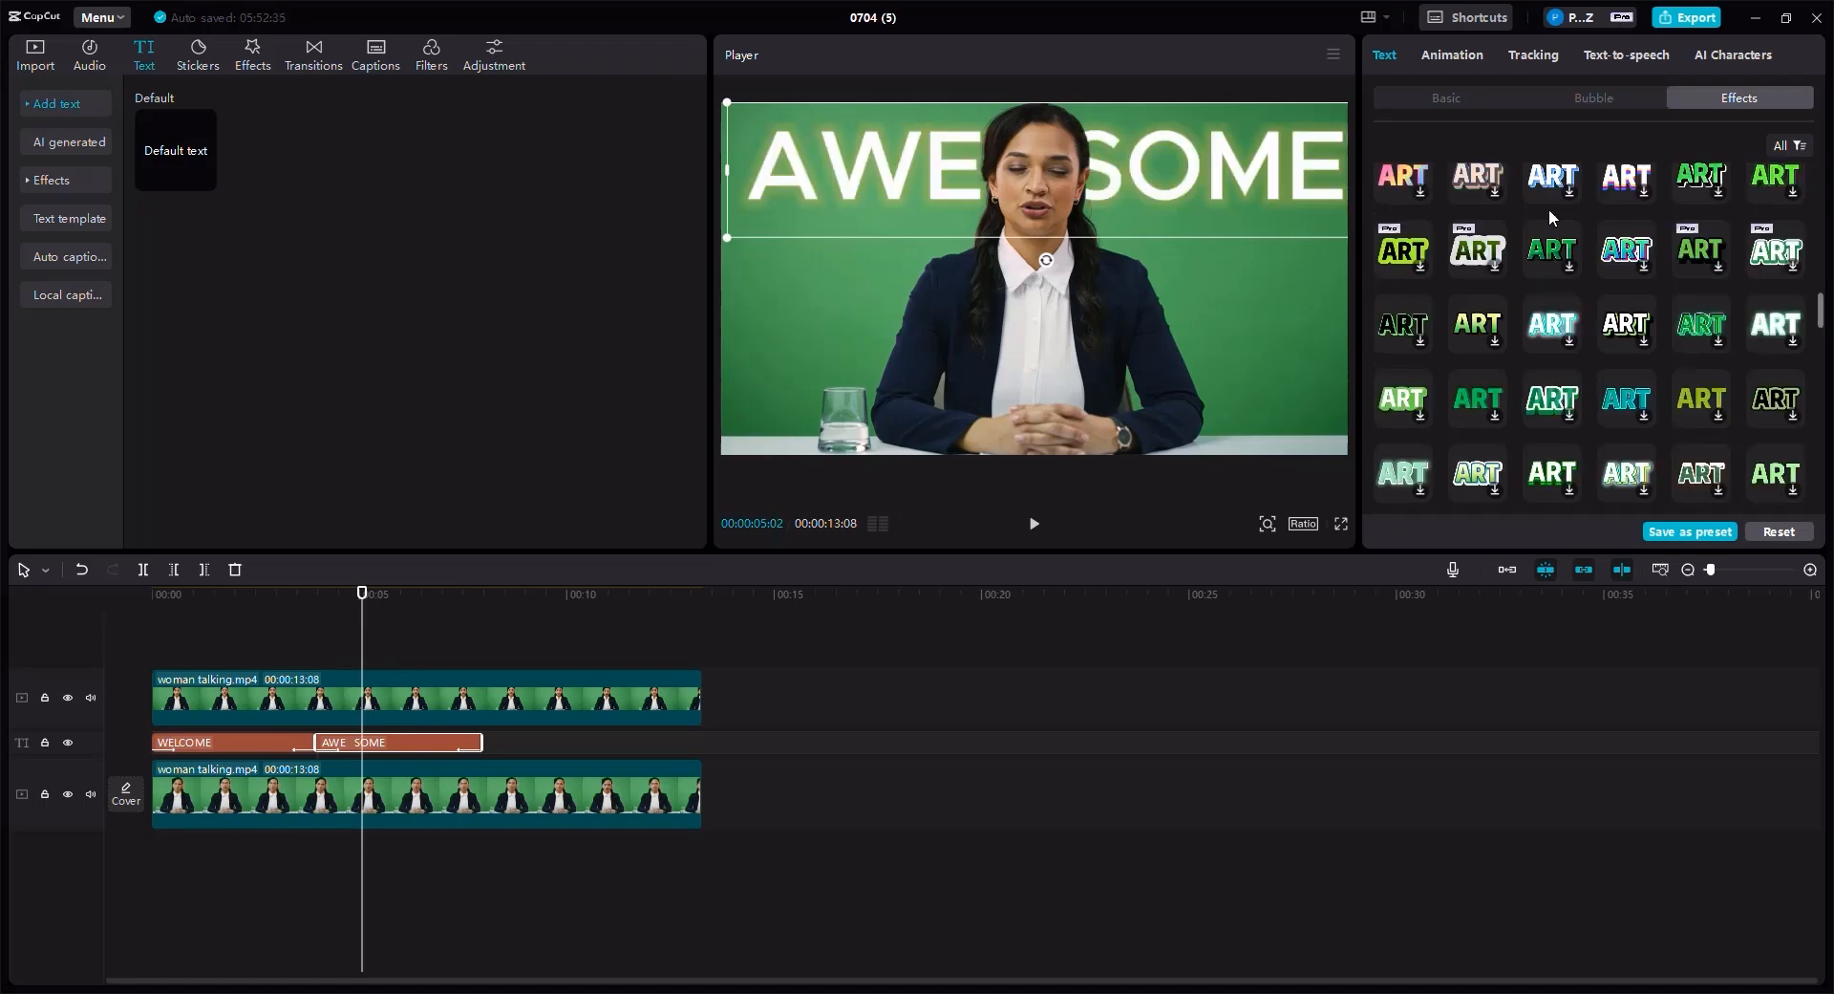
# - Change the AWESOME out-animation to Merge Out and review its in-animation
pyautogui.click(1470, 54)
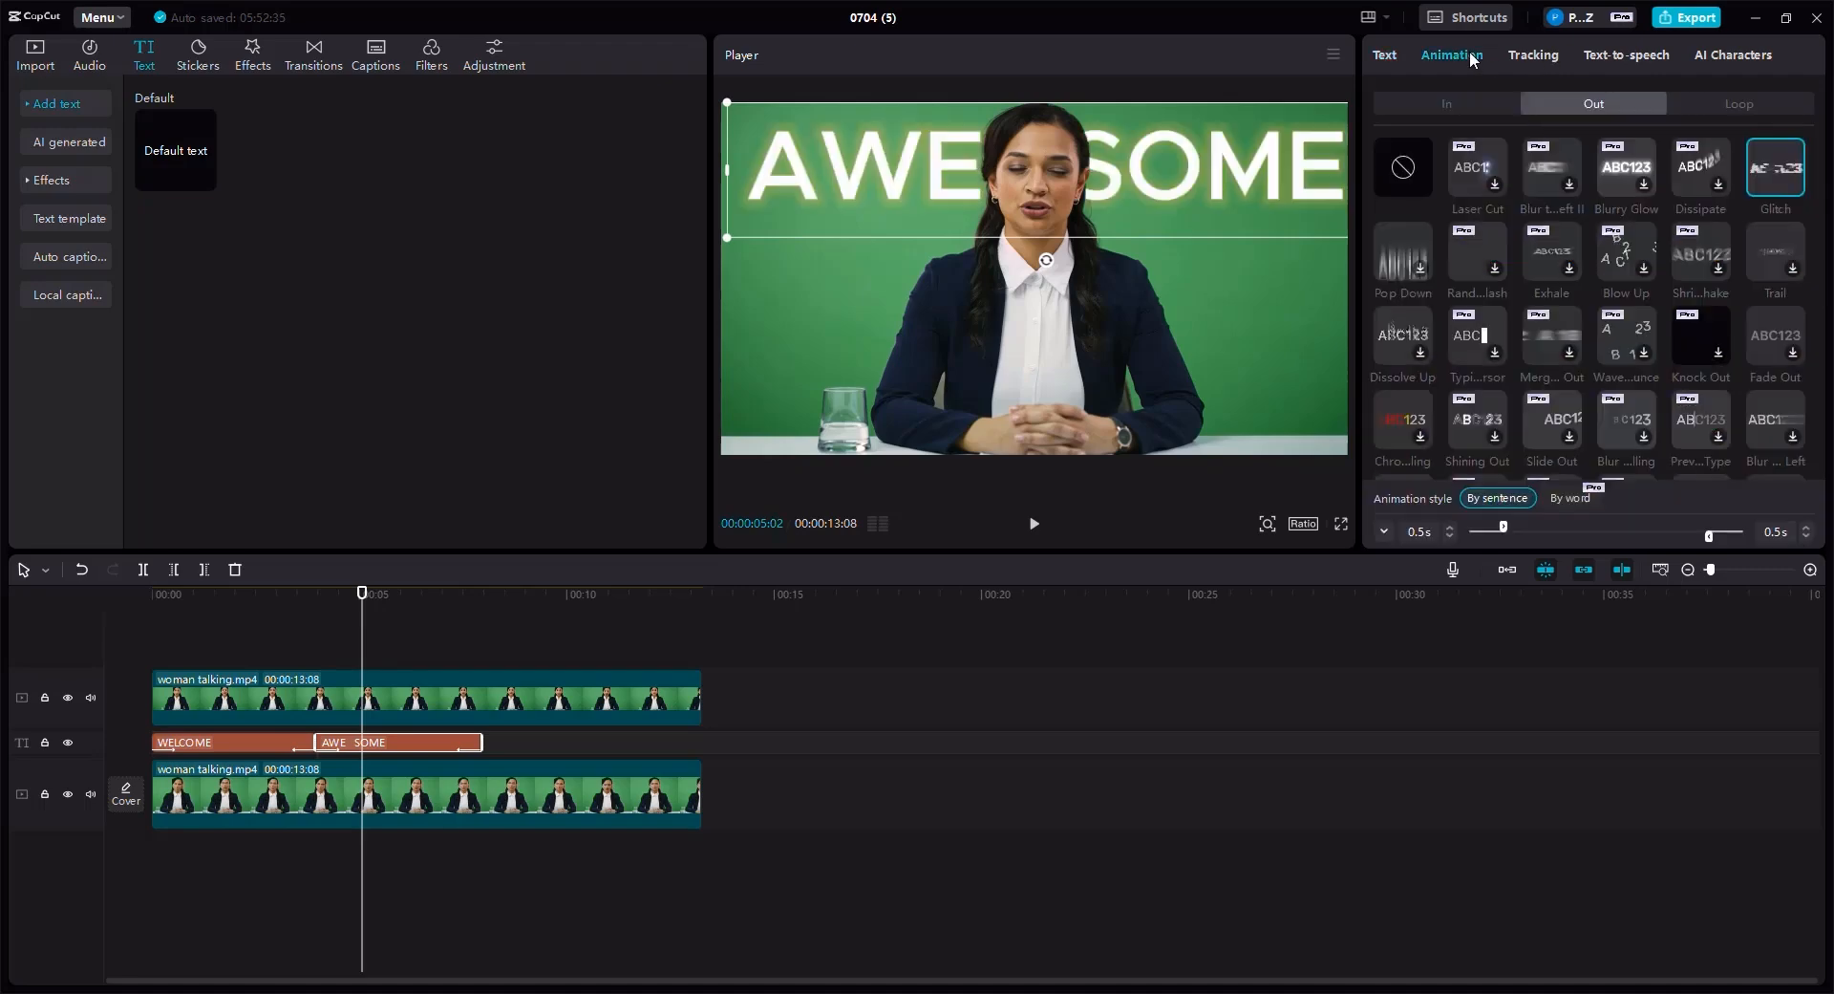
pyautogui.click(1563, 341)
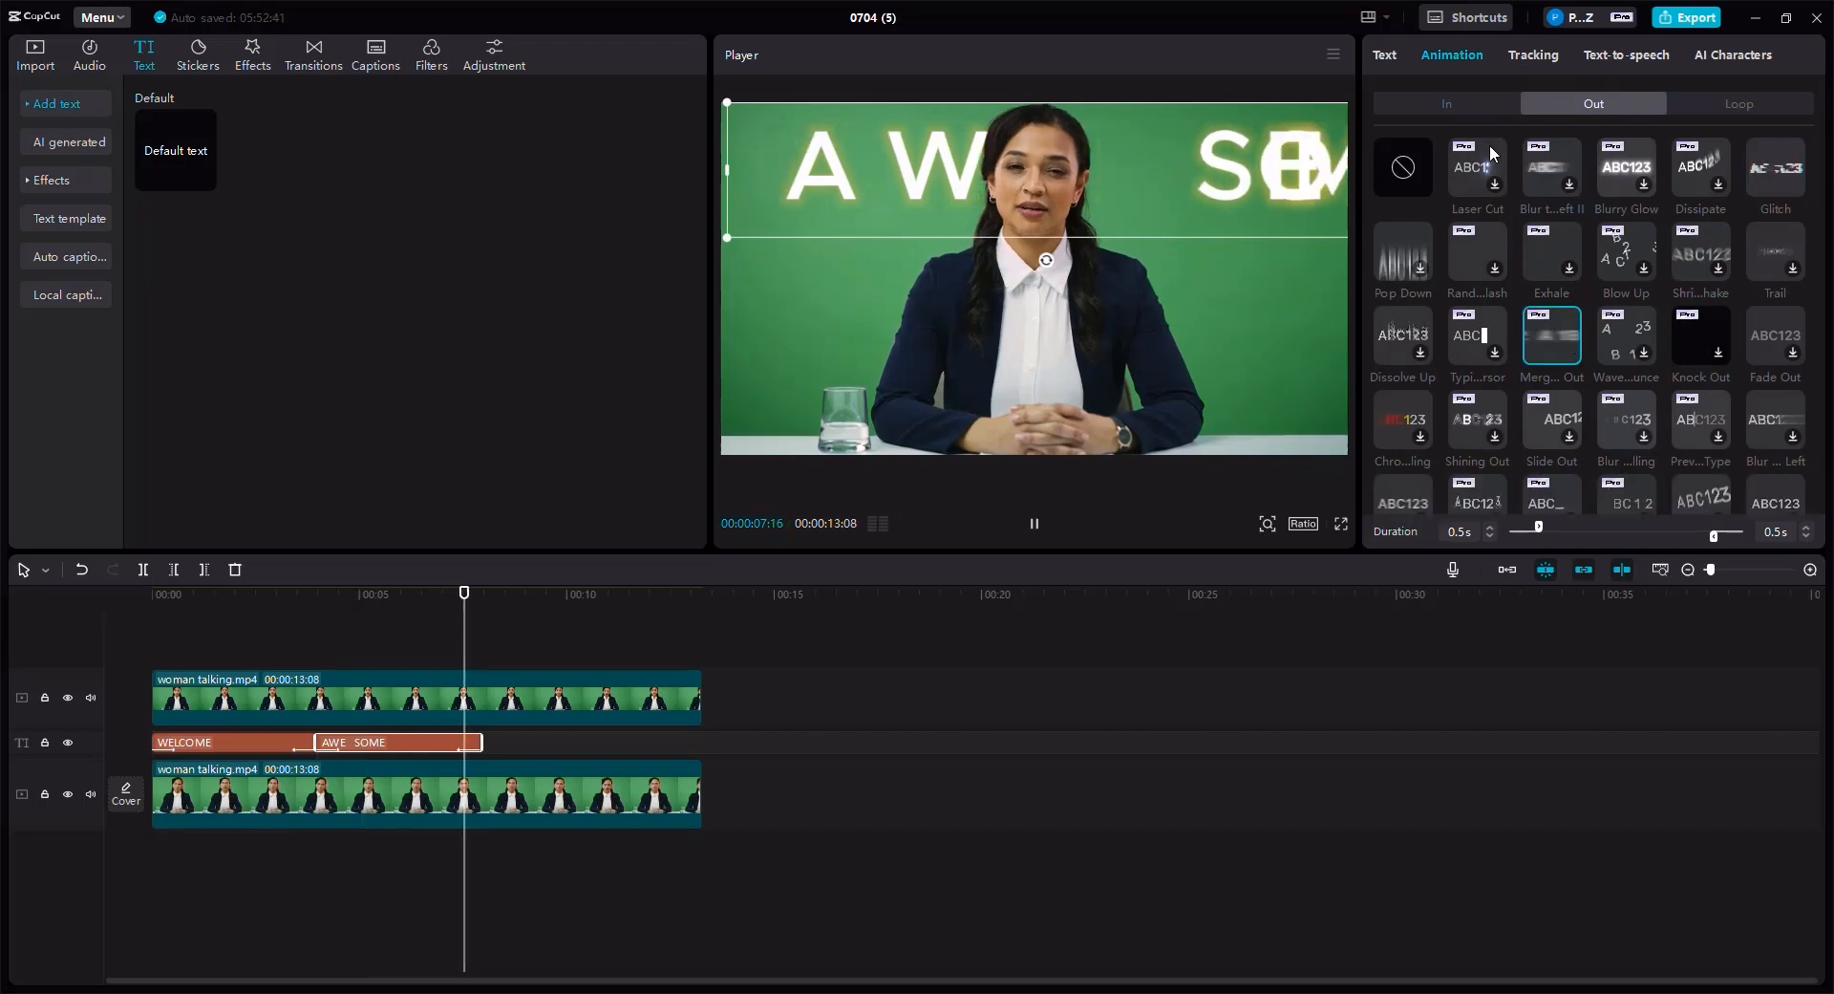
pyautogui.click(1466, 101)
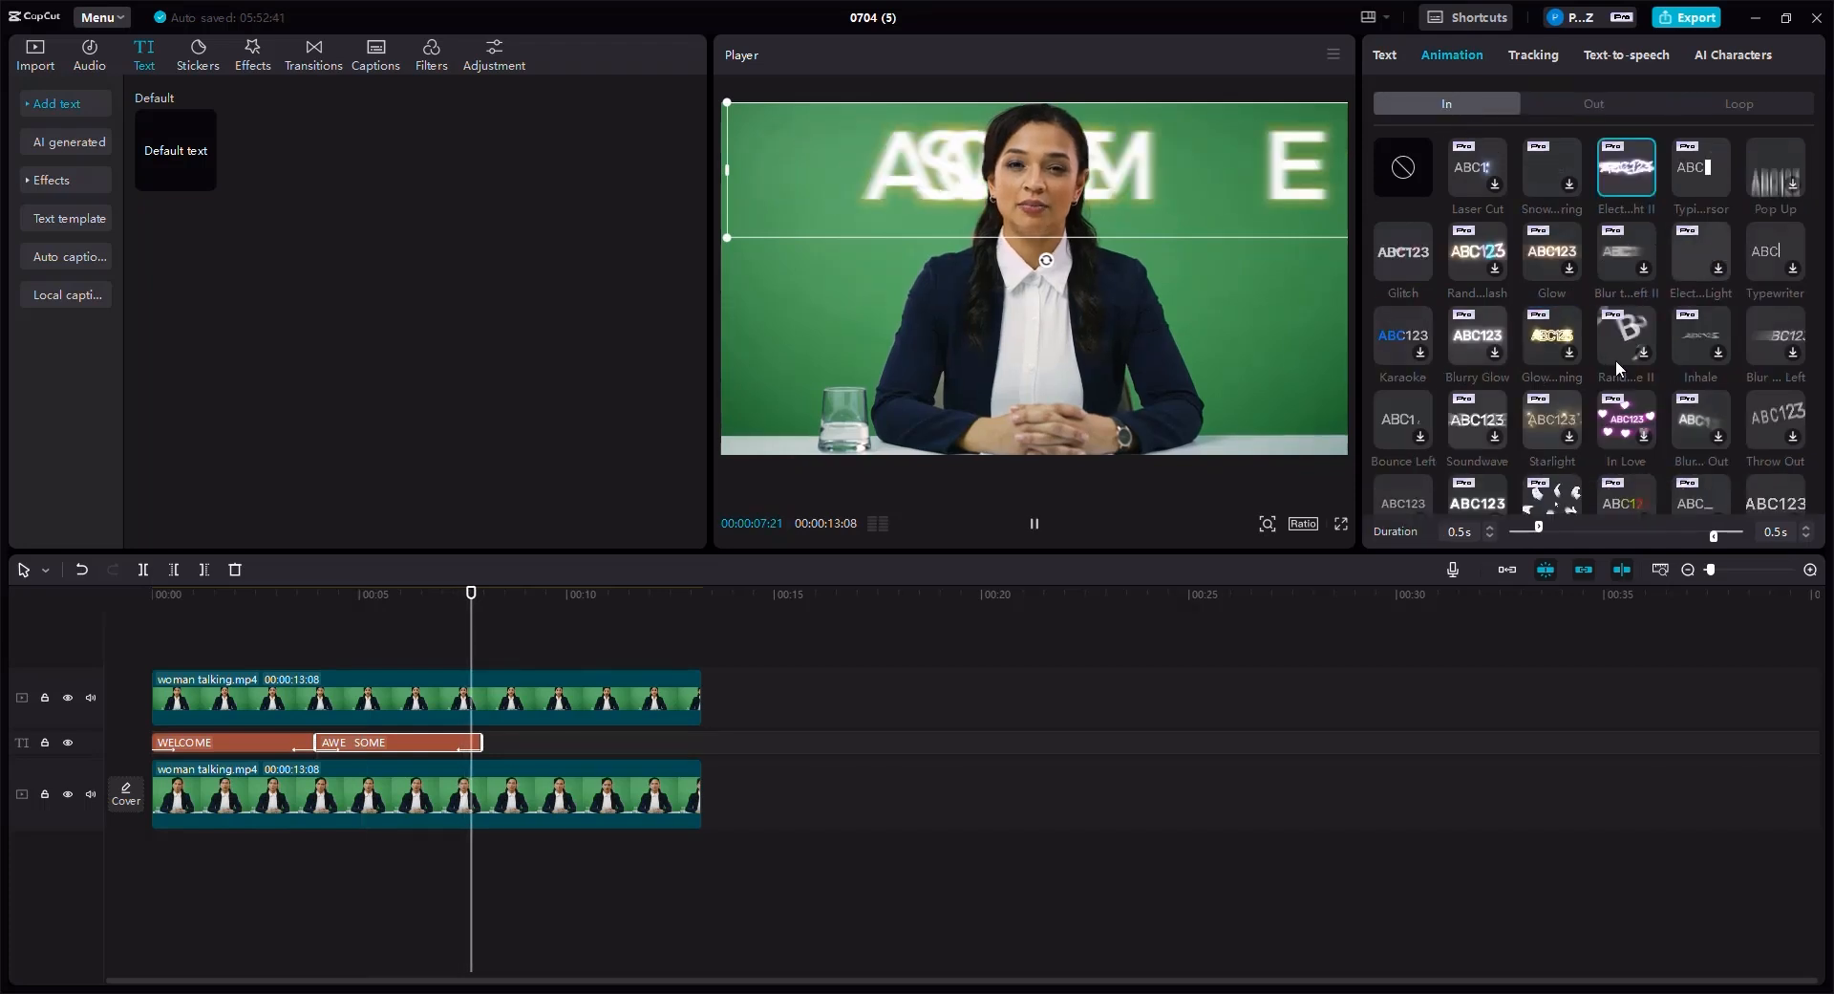
# - Play the video from about 3.9 seconds to preview the AWESOME text
pyautogui.click(351, 601)
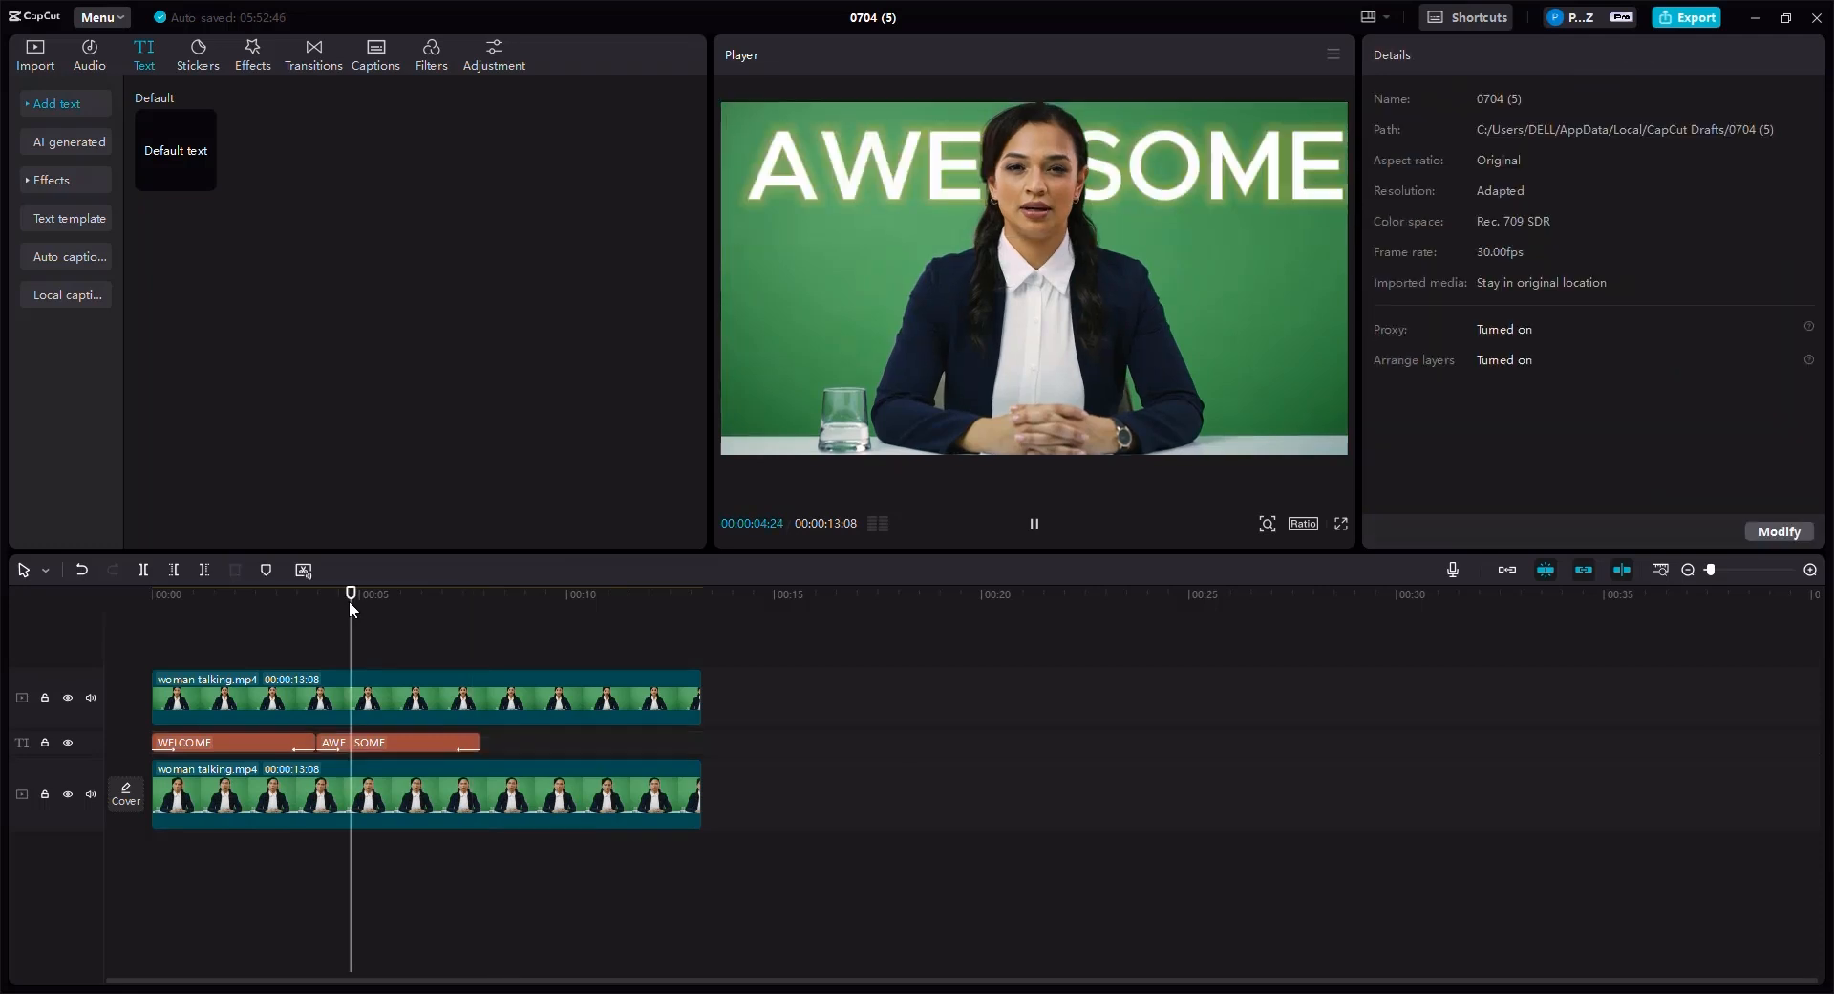
pyautogui.moveTo(348, 600); pyautogui.dragTo(316, 594)
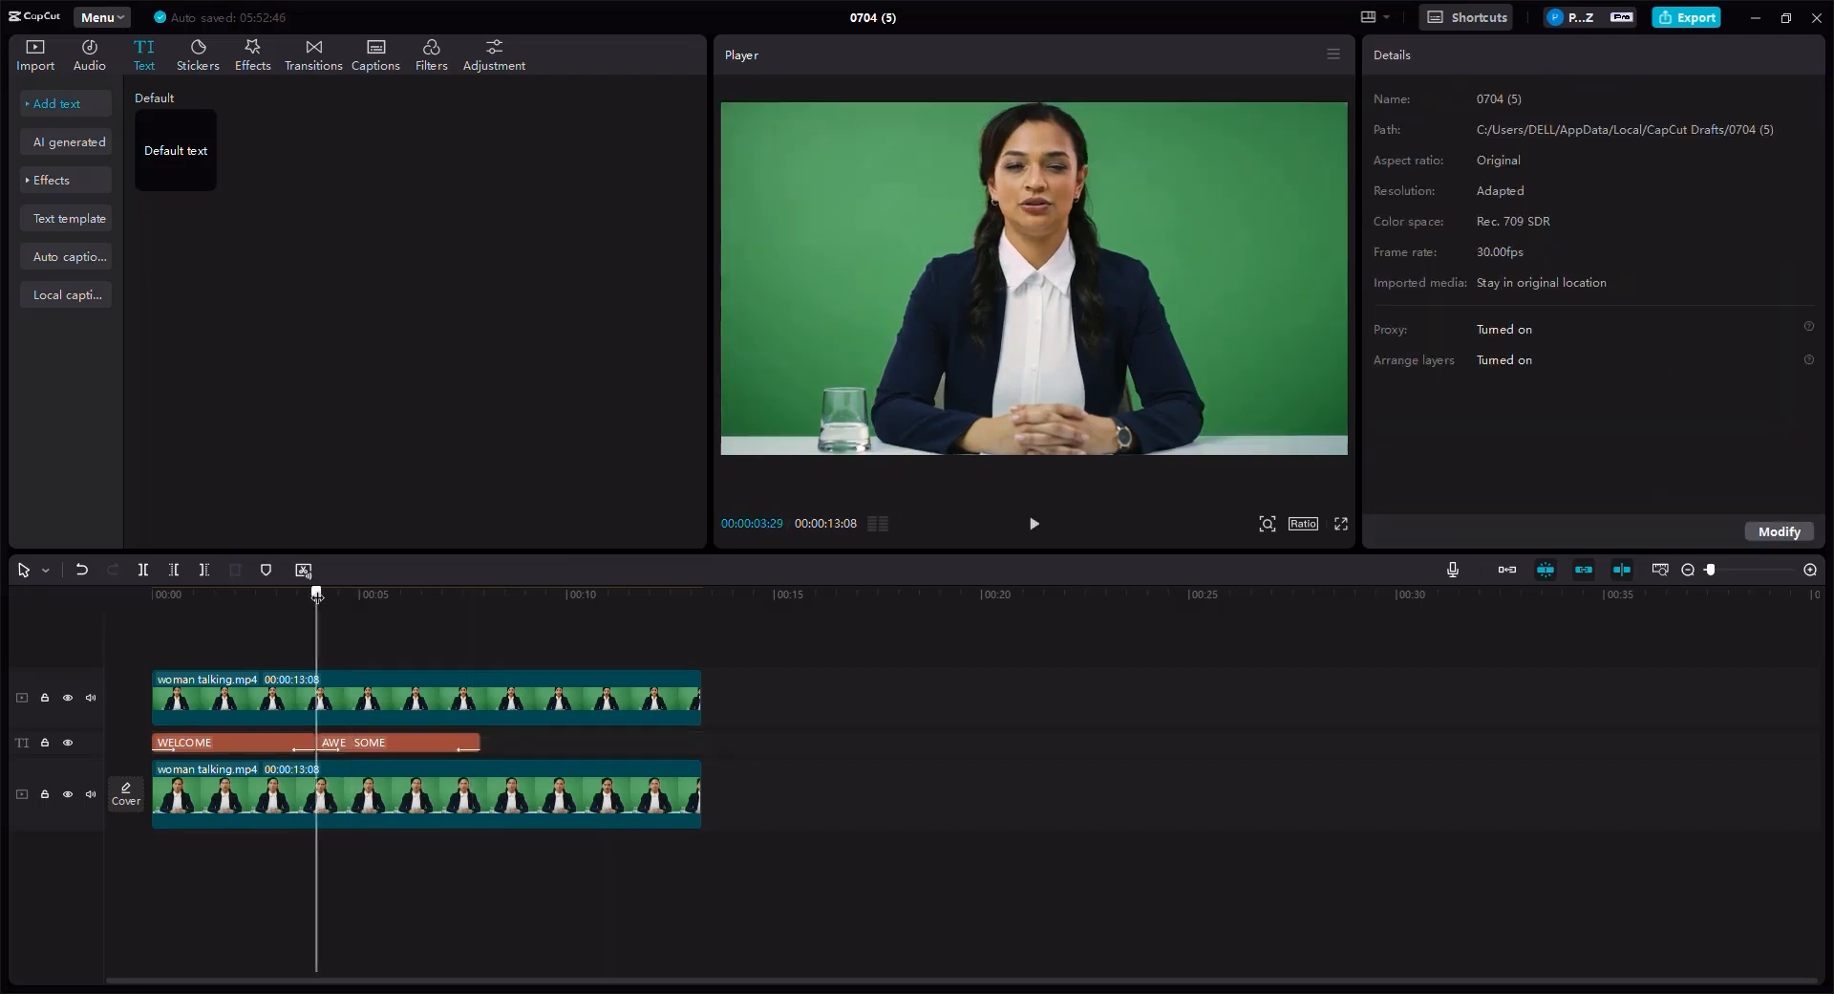
pyautogui.click(1035, 524)
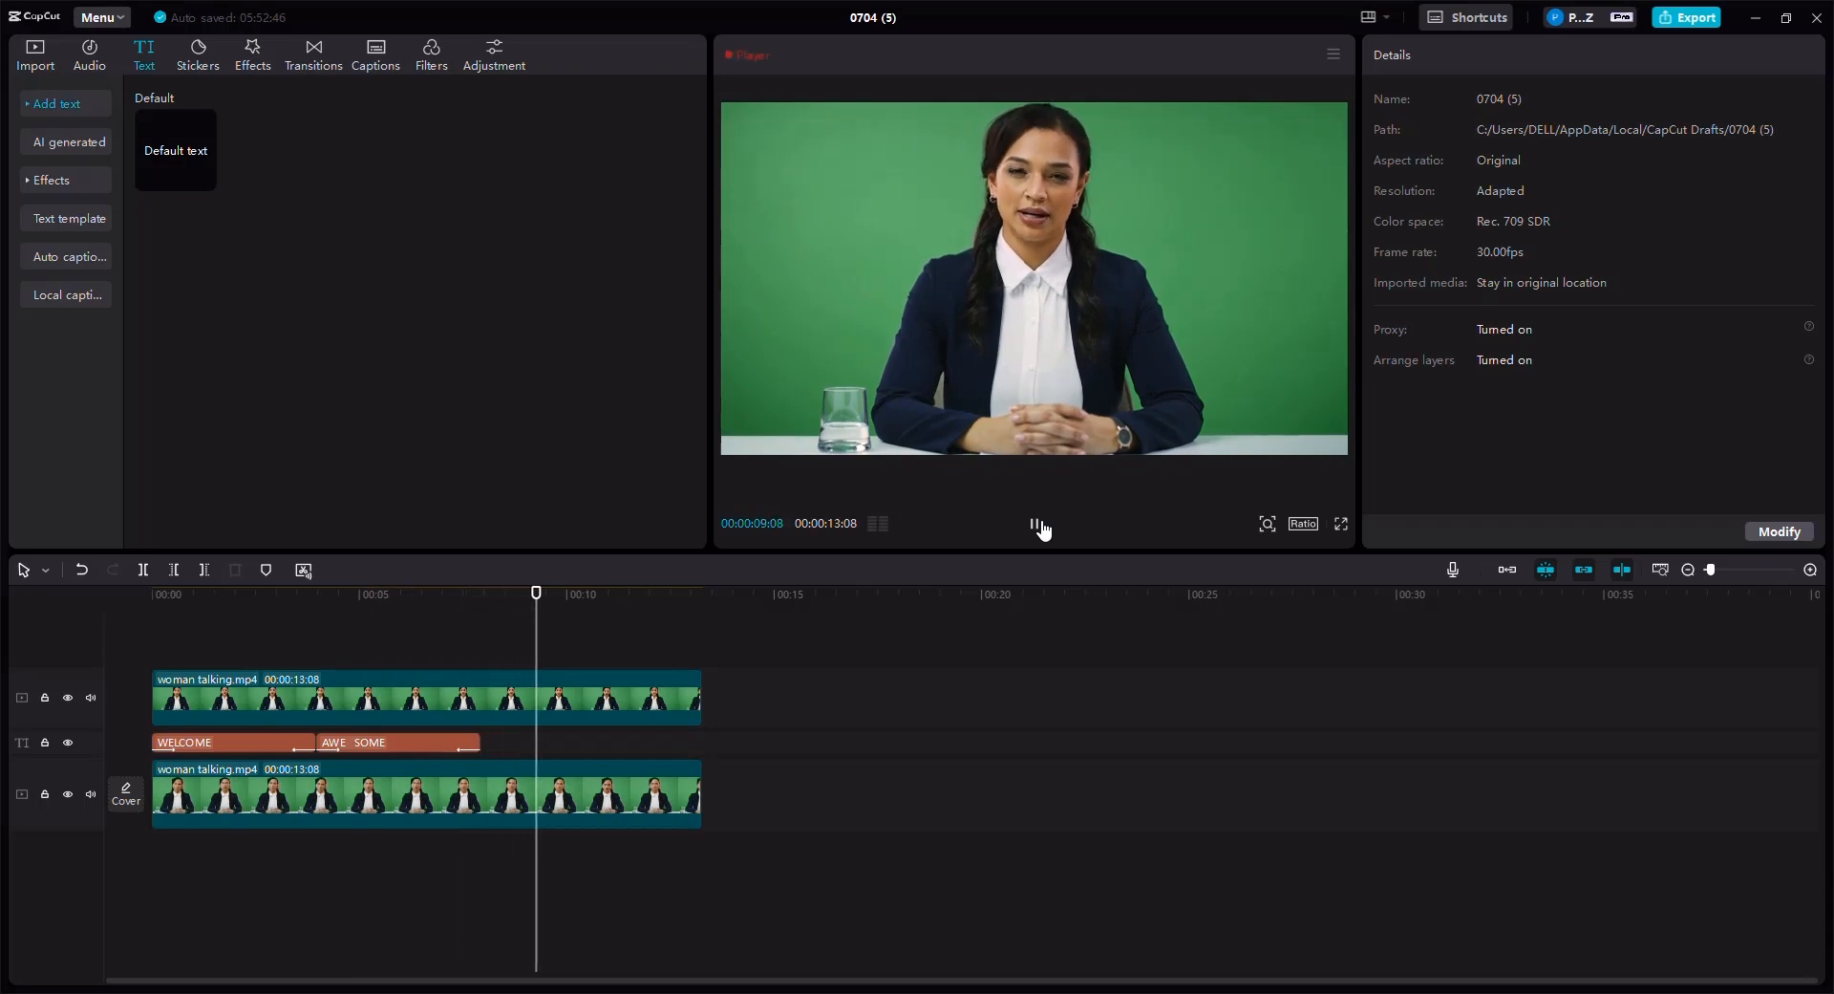
pyautogui.click(1040, 524)
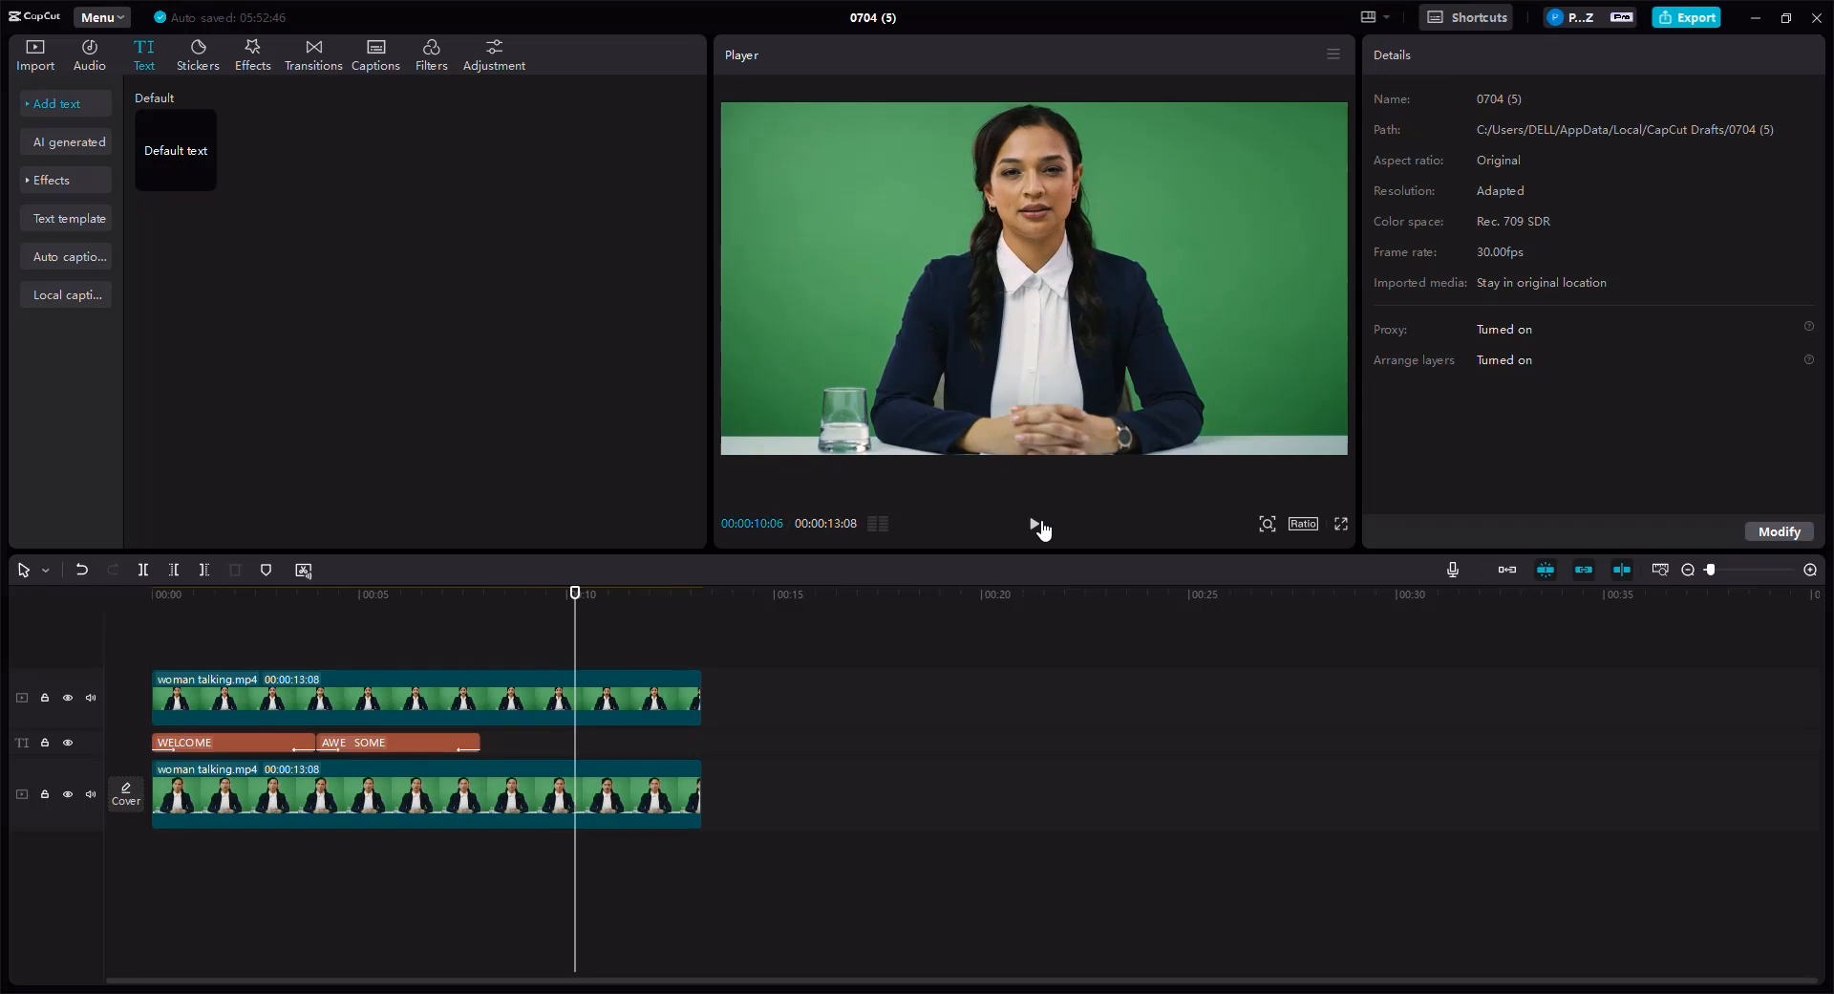